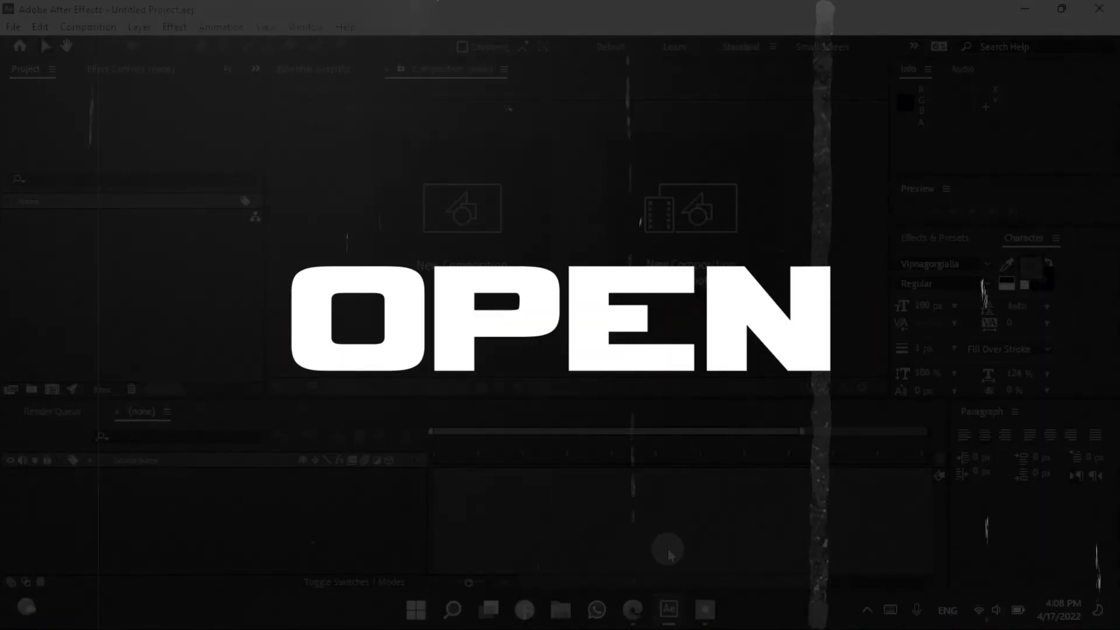
Step: Create the 'Rpic Fire Text' composition with the HDTV 1080 25 preset (1920×1080, 25 fps)
left_click(186, 345)
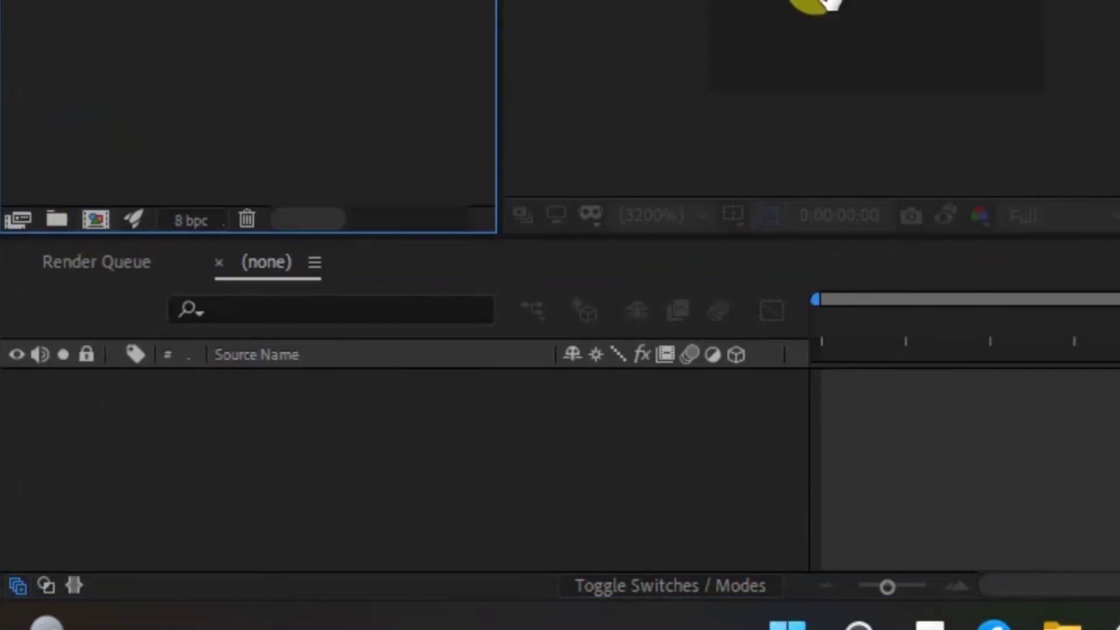
left_click(827, 4)
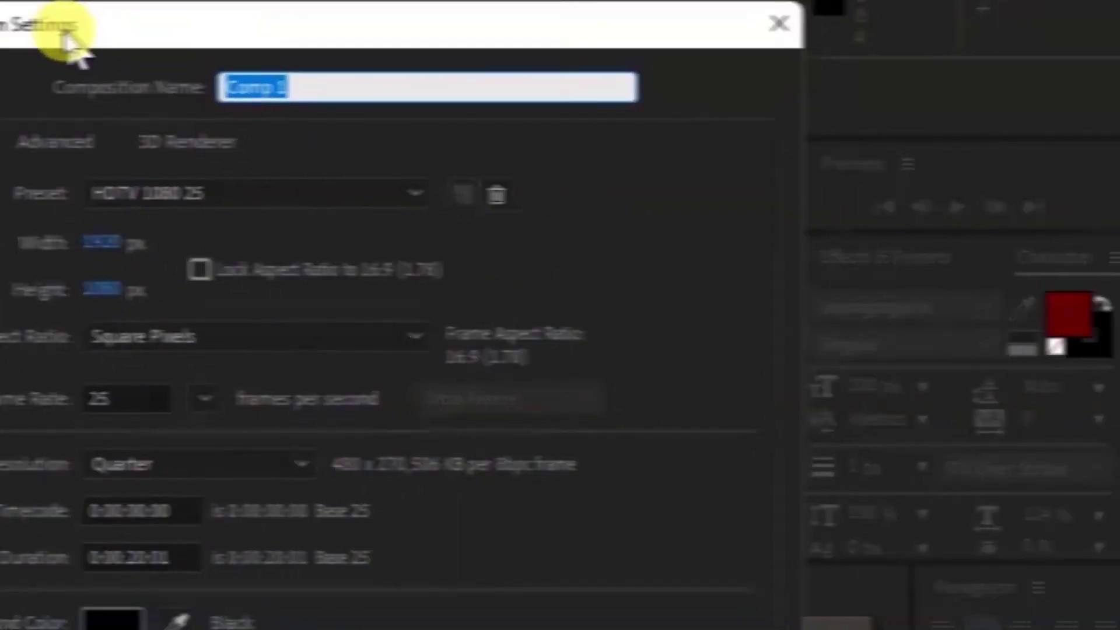
left_click(820, 175)
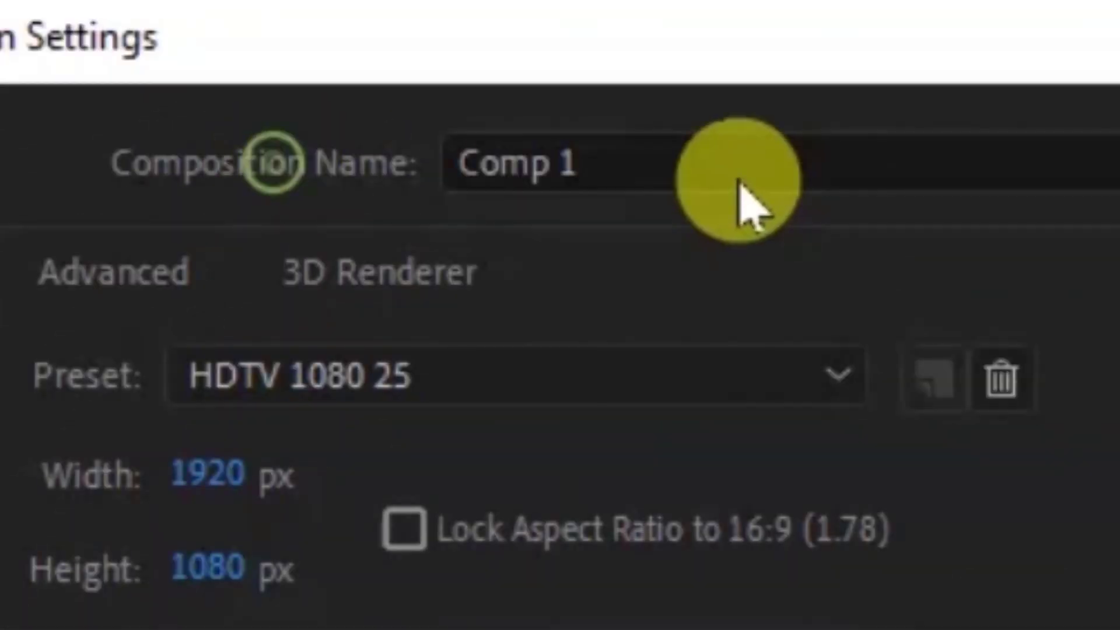
left_click(614, 99)
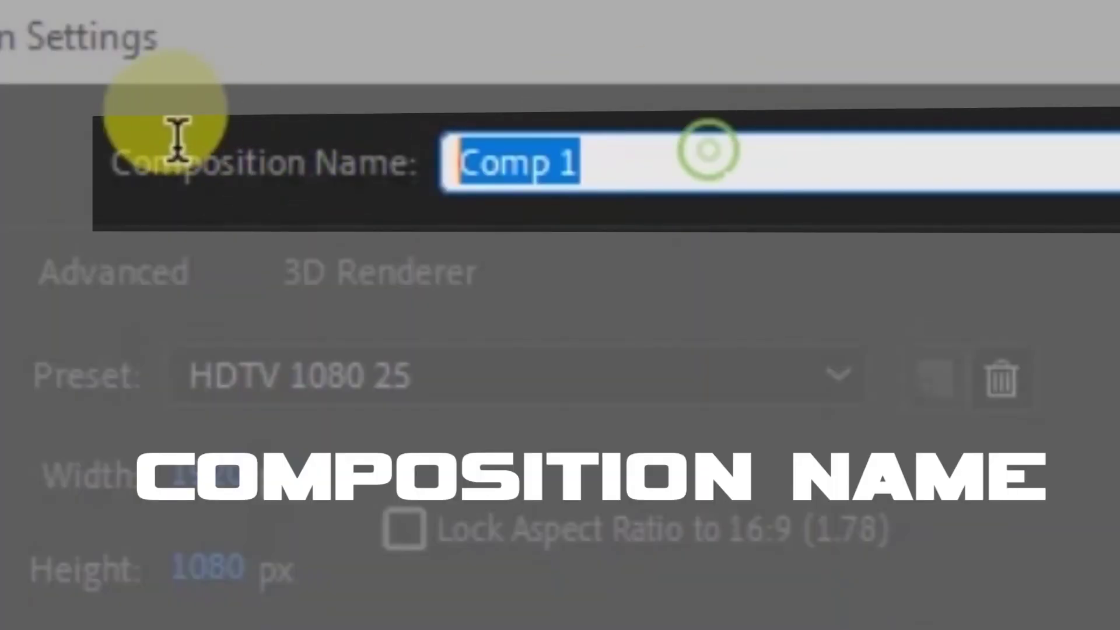
key("BackSpace")
type("Rpic Fire Text")
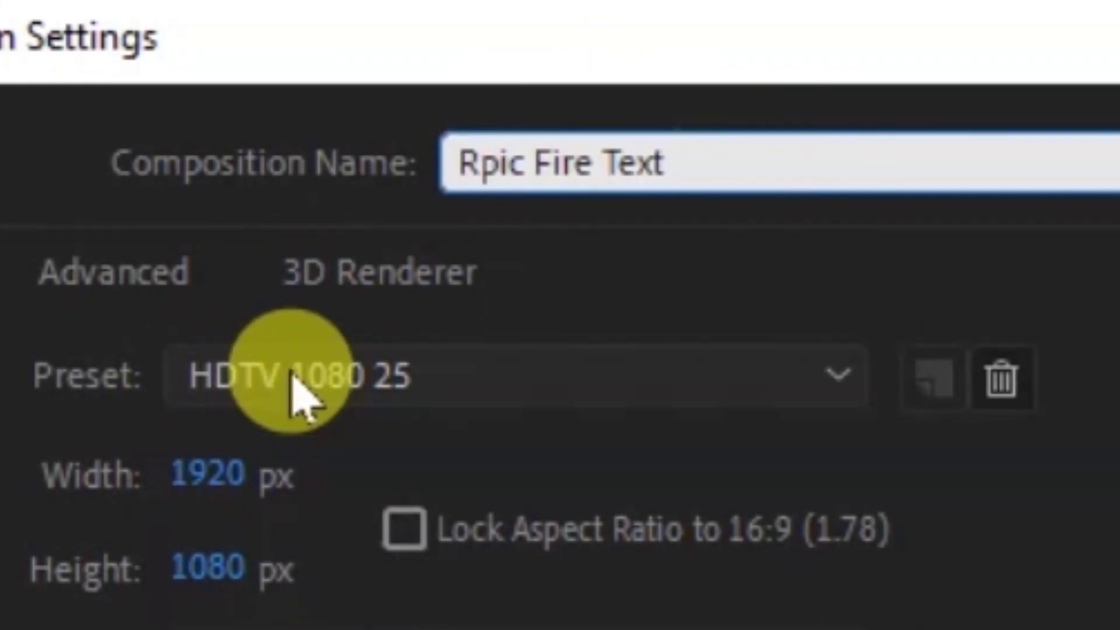
left_click(375, 374)
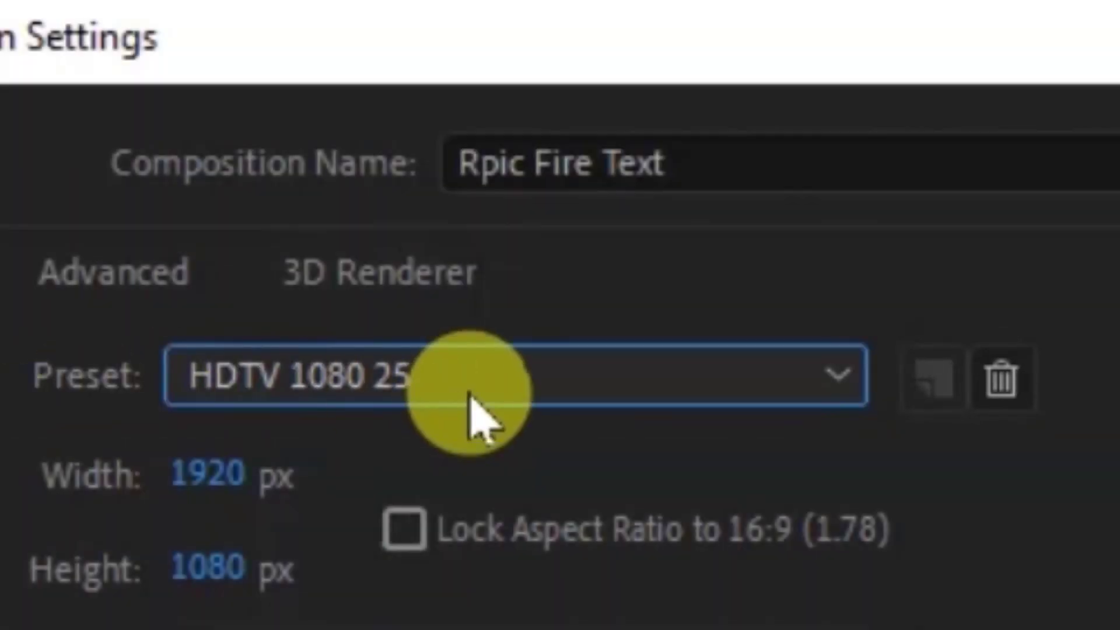
left_click(464, 393)
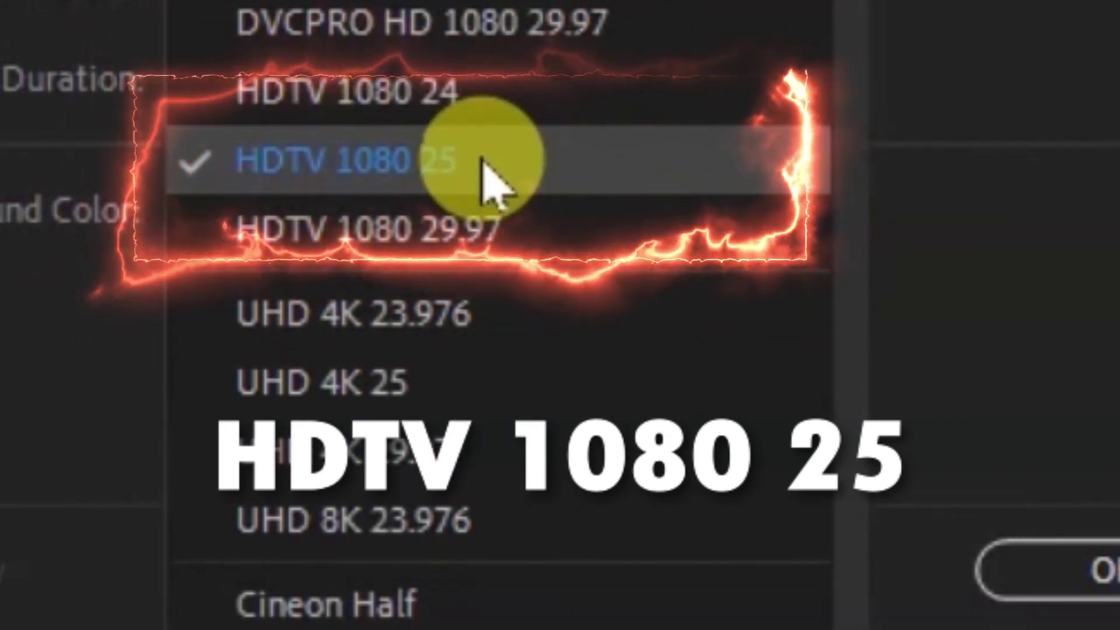
left_click(507, 186)
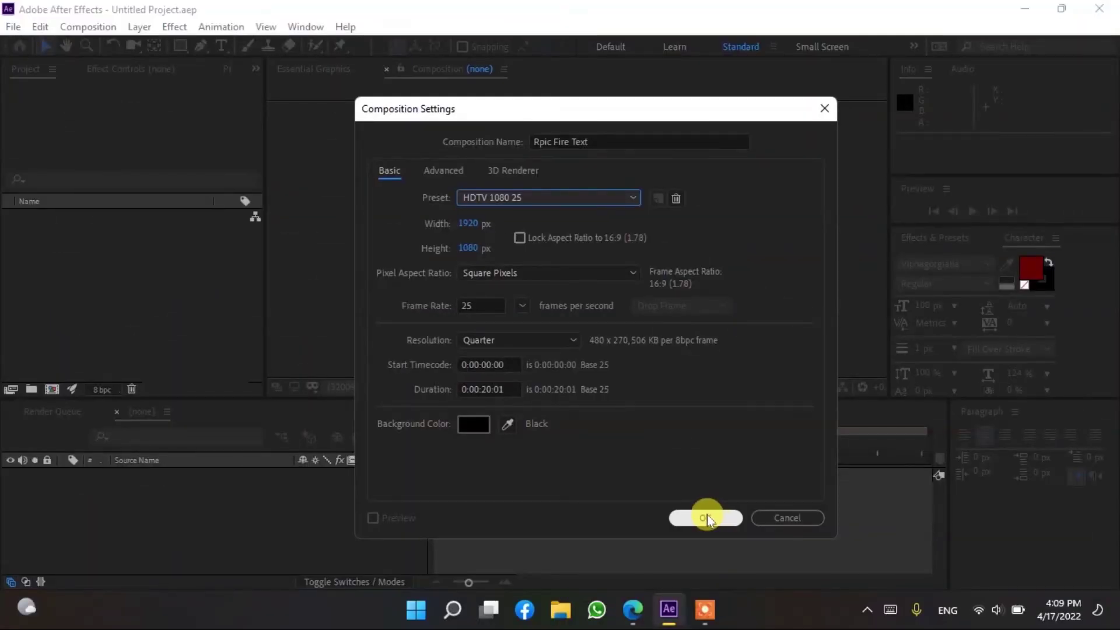
left_click(704, 517)
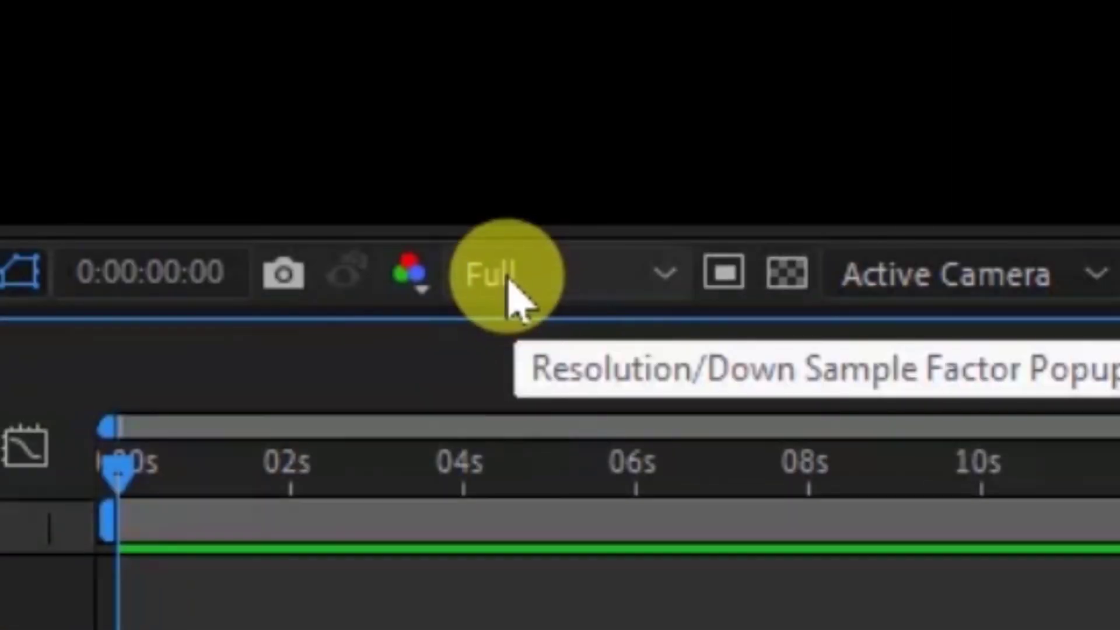
Step: Switch the composition preview resolution from Full to Quarter
left_click(509, 303)
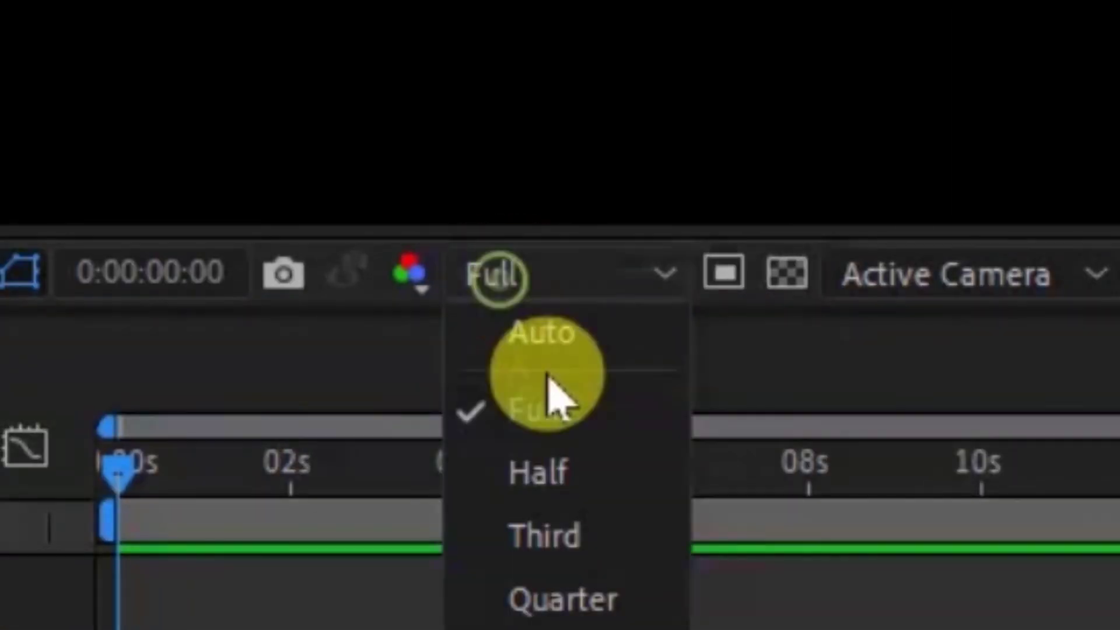
left_click(562, 604)
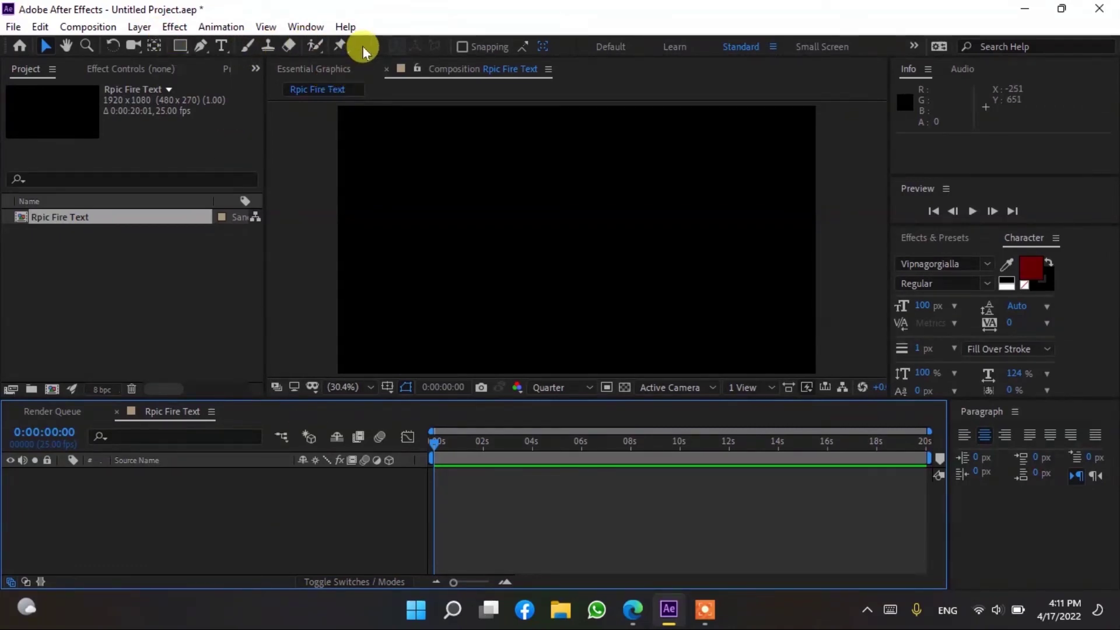
Step: Add a 'VISUAL I' text layer on the left of the canvas and select all its text
key("ctrl+t")
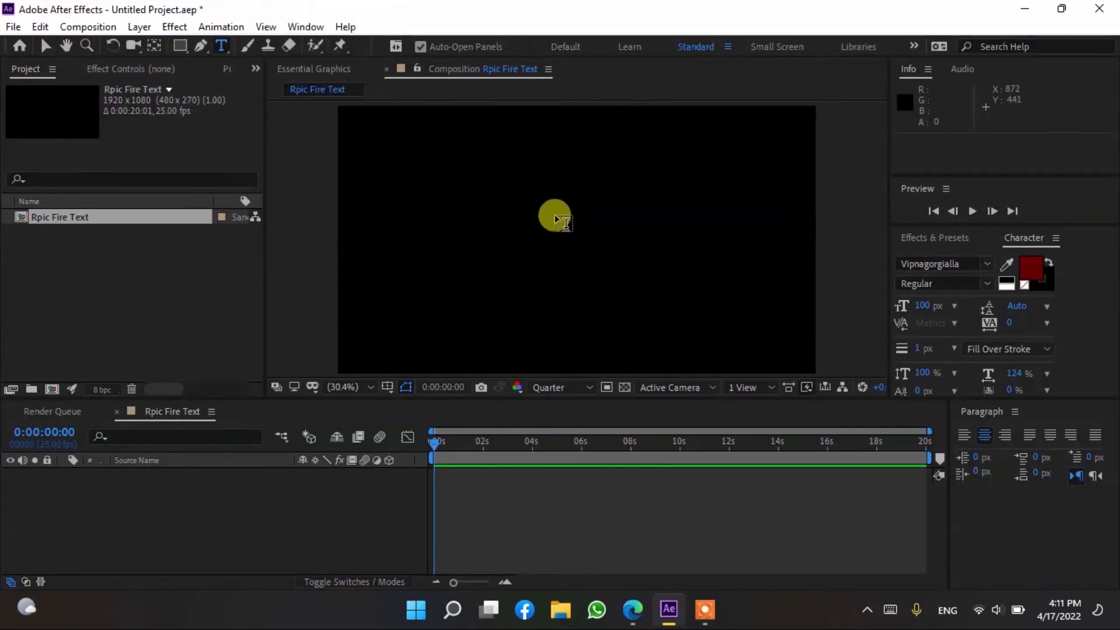
left_click(464, 239)
type("VISUAL I")
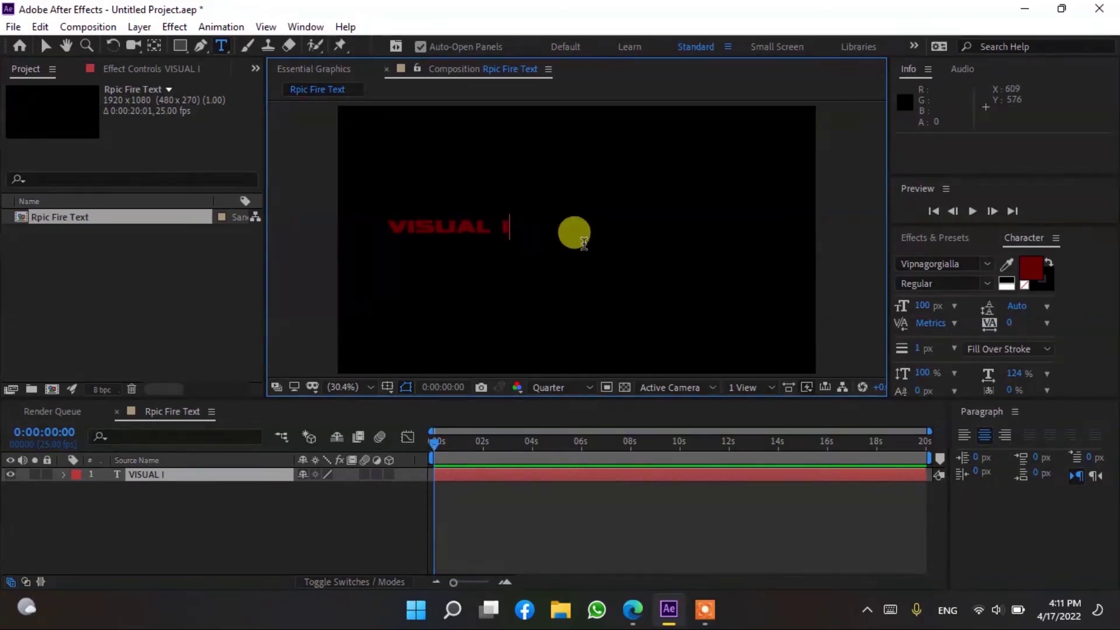
left_click(1093, 275)
left_click(511, 231)
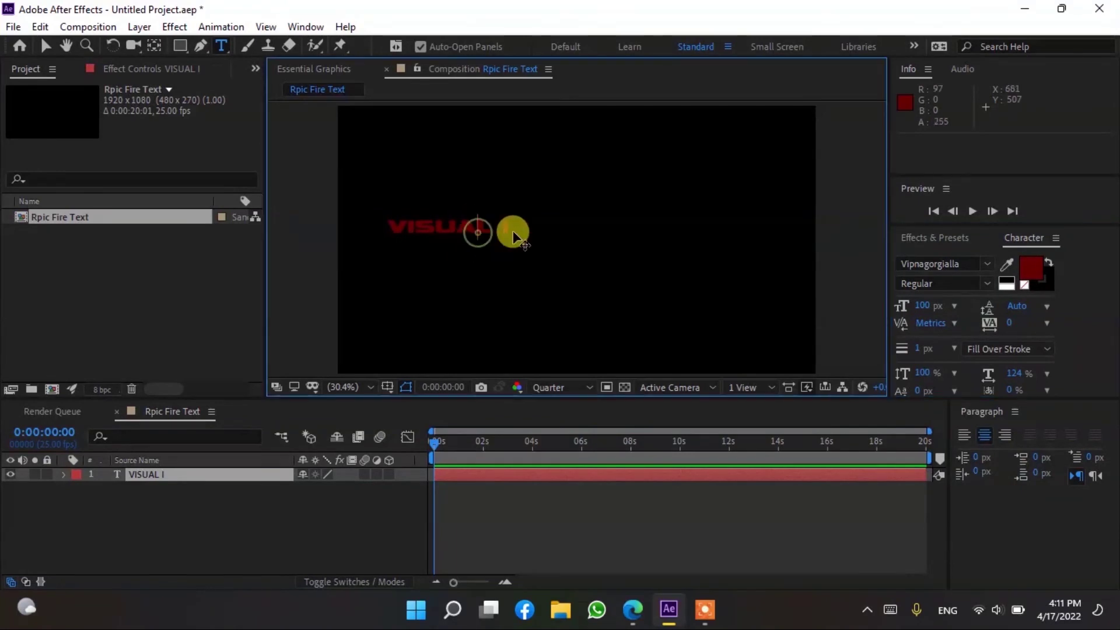
key("ctrl+a")
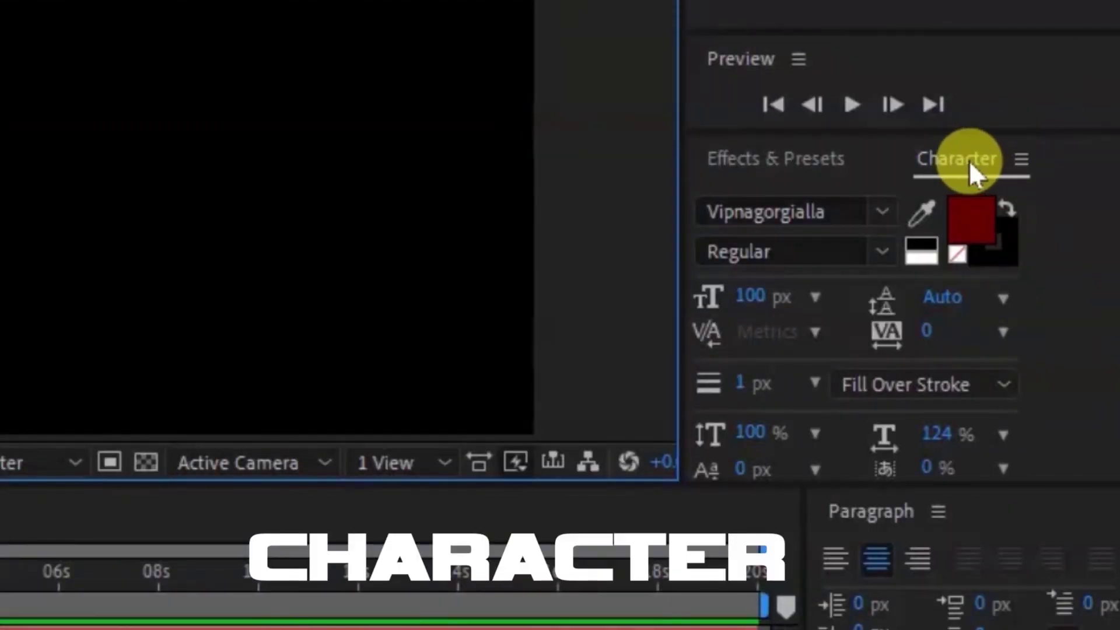
left_click(969, 158)
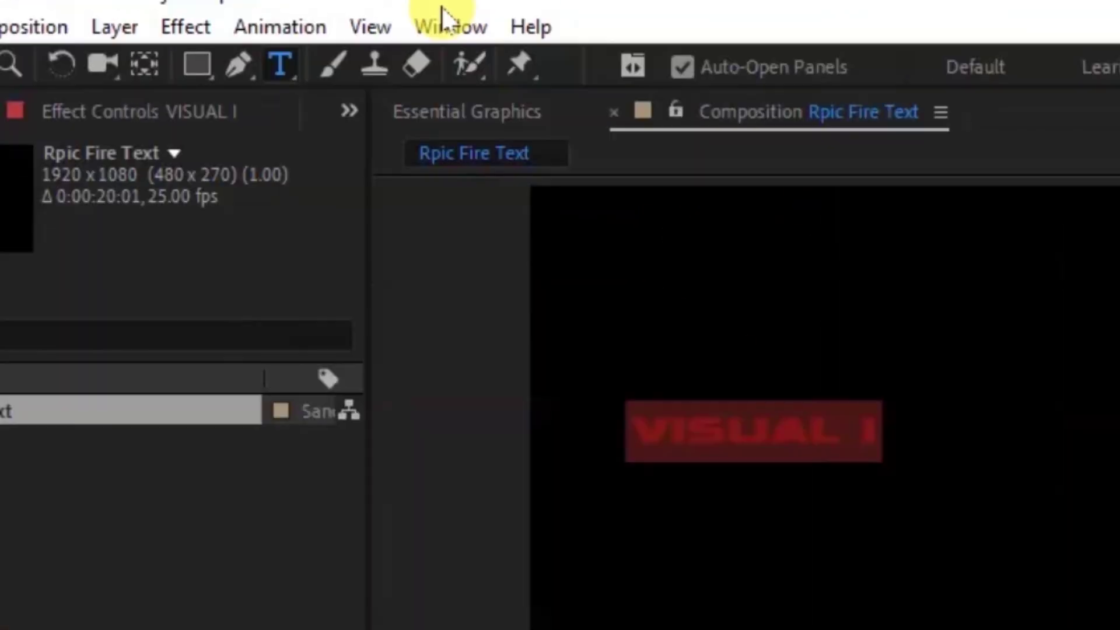
Step: Show the Character panel and change the VISUAL I font to Franklin Gothic Heavy
left_click(450, 27)
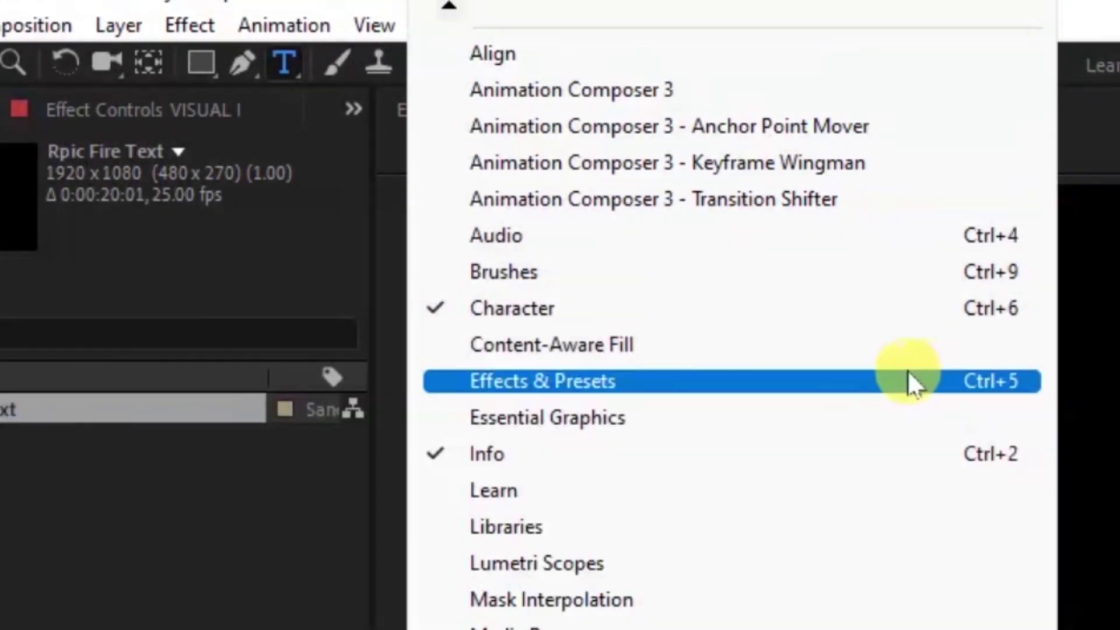
left_click(918, 383)
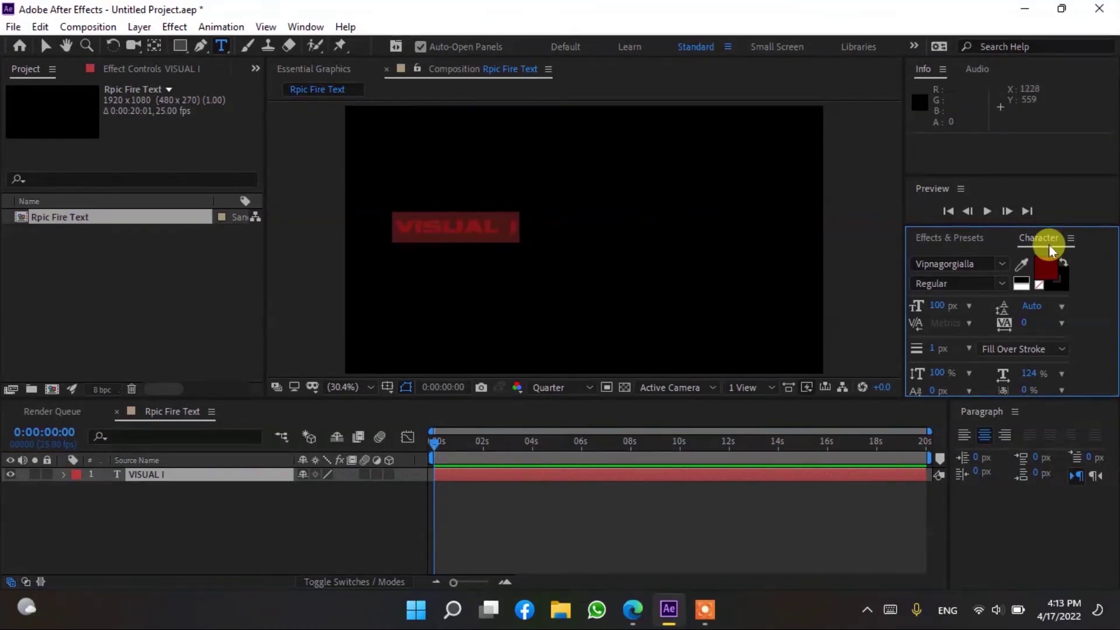
left_click(998, 266)
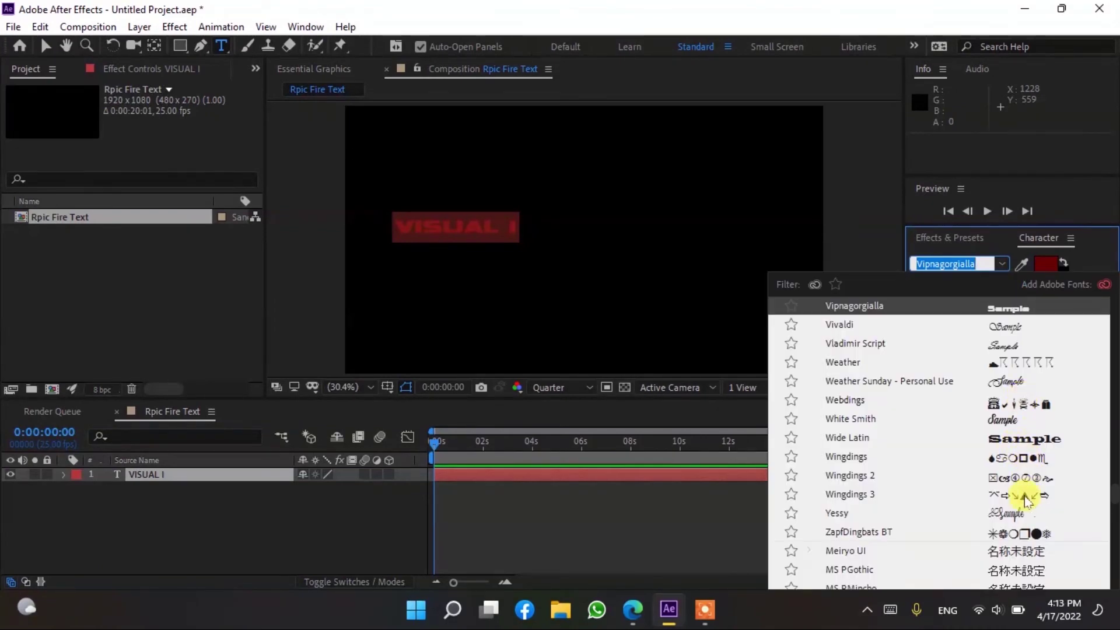
scroll(962, 482, "down", 3)
scroll(1000, 500, "down", 5)
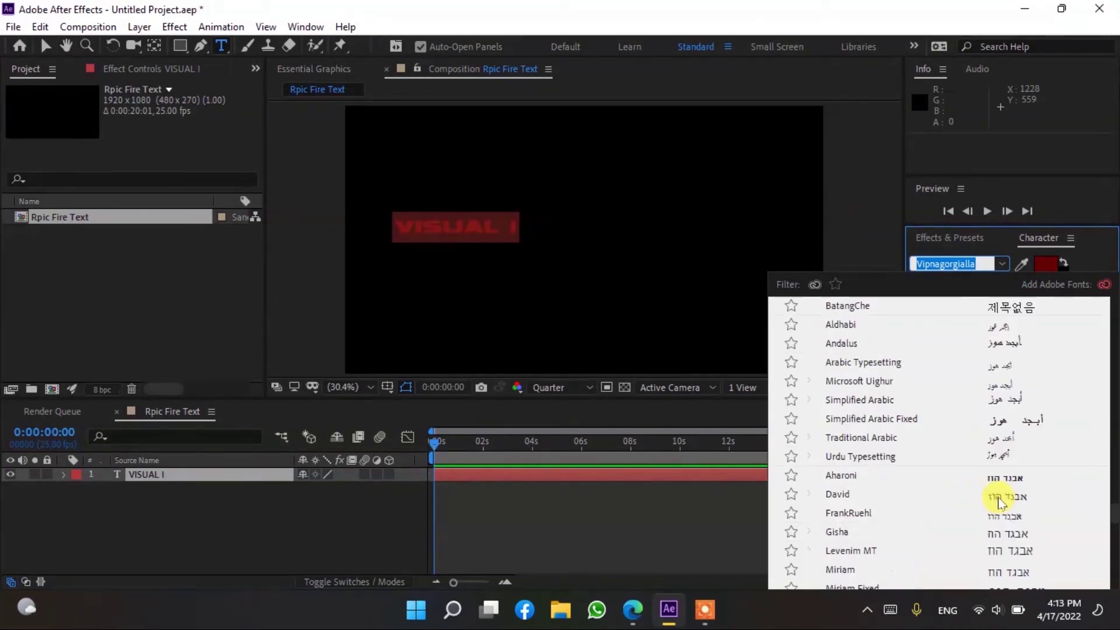
scroll(1003, 508, "down", 5)
scroll(1007, 466, "up", 10)
scroll(1021, 397, "up", 5)
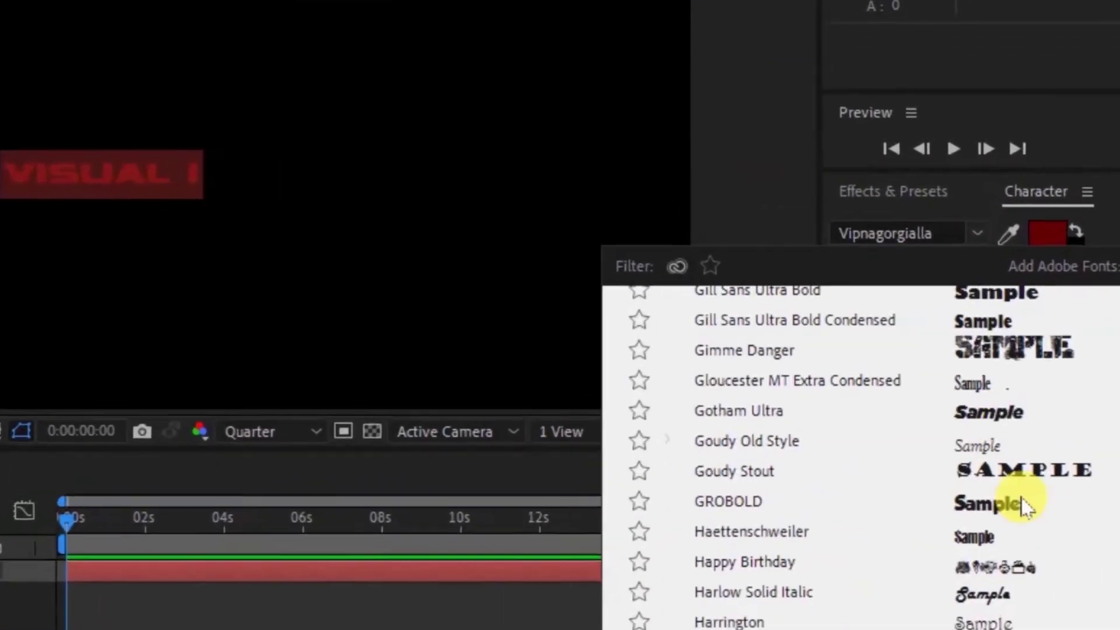
left_click(1003, 374)
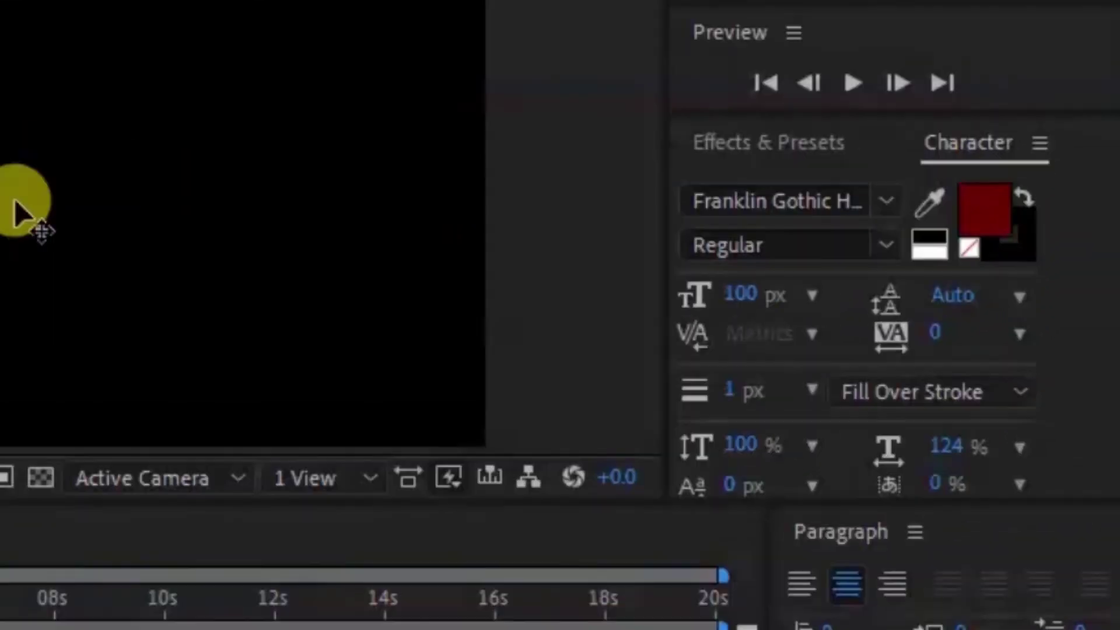
left_click(989, 216)
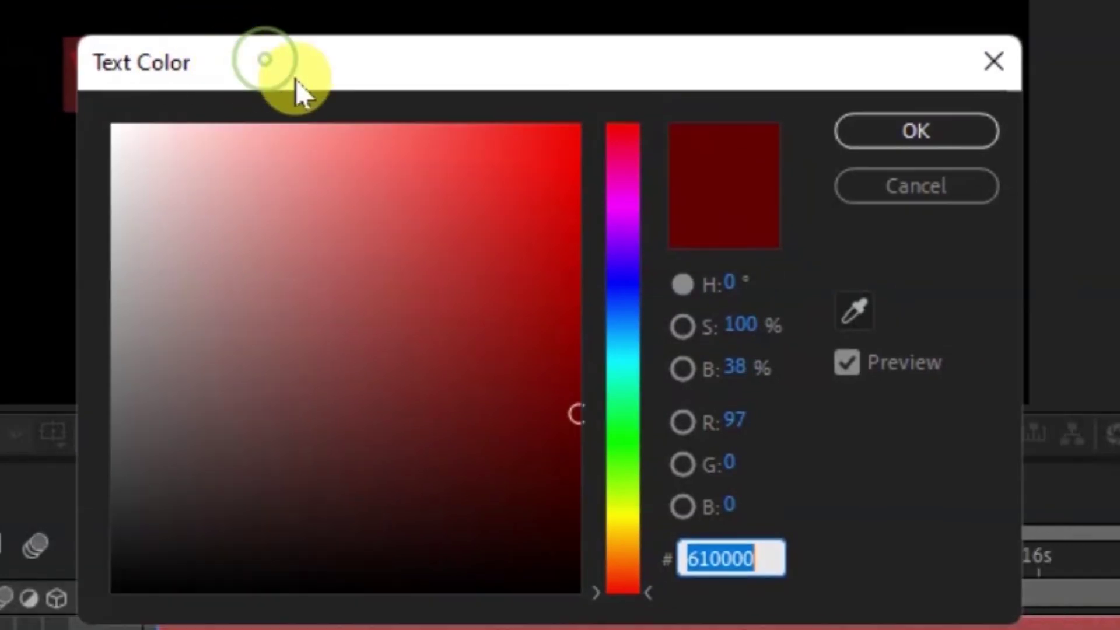
Step: Colour the VISUAL I text light greyish pink (CEC4C4) and raise its font size to 223 px
mouse_move(529, 216)
left_mouse_down()
mouse_move(55, 301)
mouse_move(53, 117)
left_mouse_up()
left_click(893, 130)
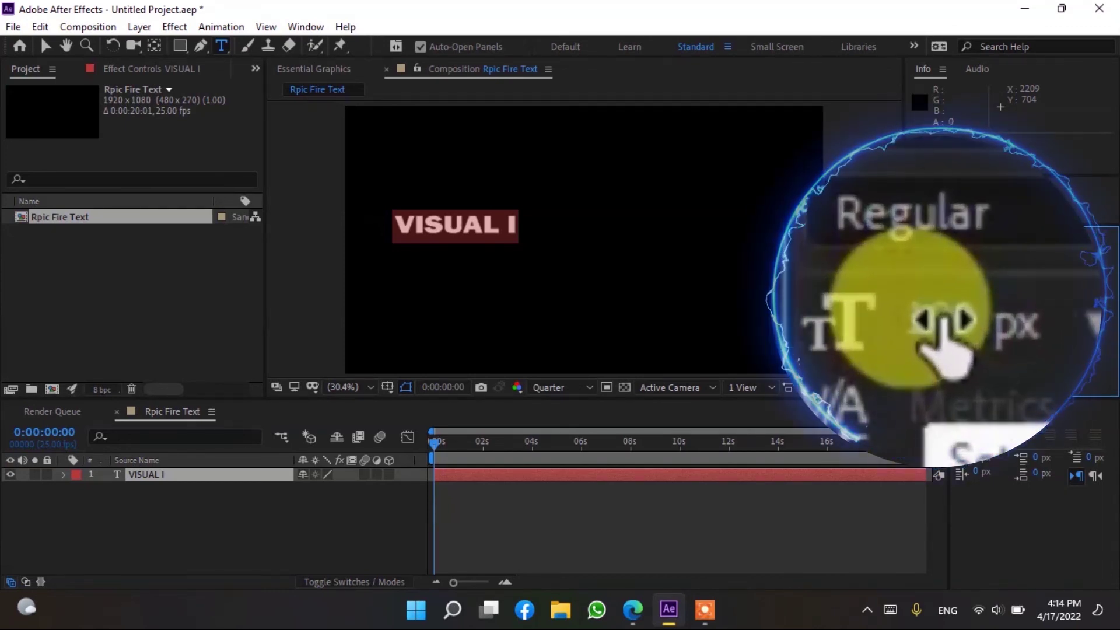
mouse_move(941, 320)
left_mouse_down()
mouse_move(951, 319)
mouse_move(840, 256)
left_mouse_up()
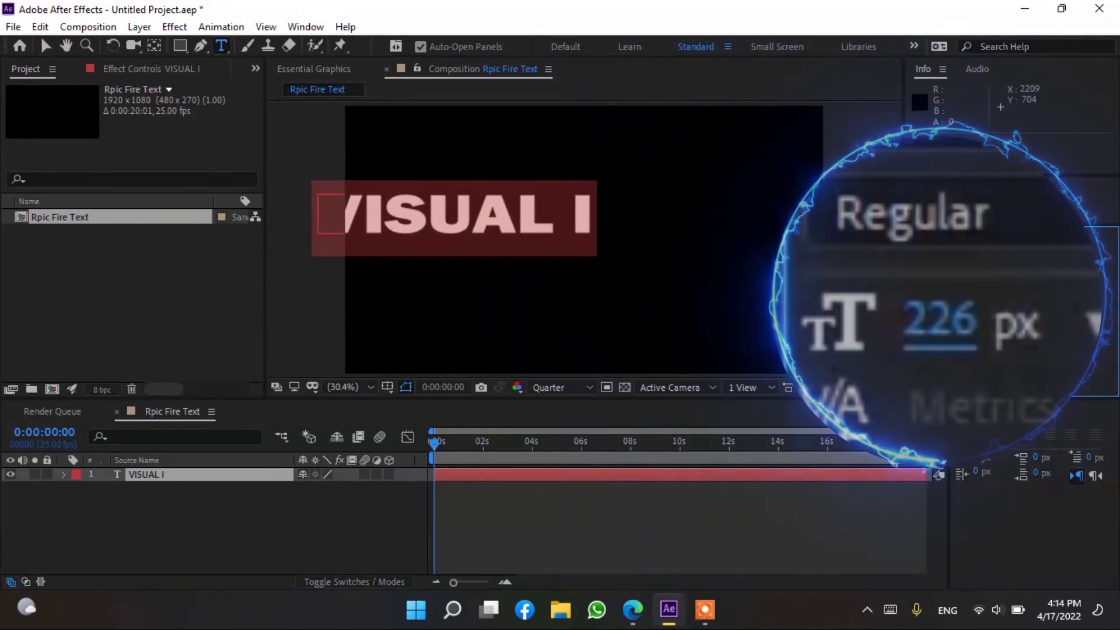
left_click_drag(941, 312, 934, 312)
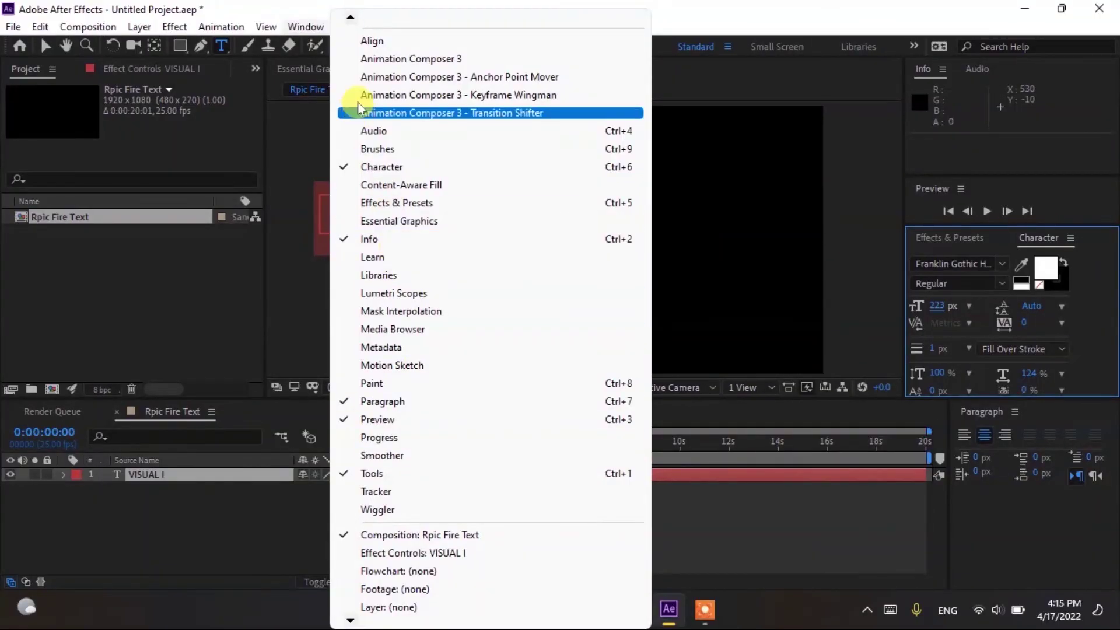
Step: Centre VISUAL I horizontally and vertically in the frame, then close the Align panel
left_click(308, 27)
left_click(472, 71)
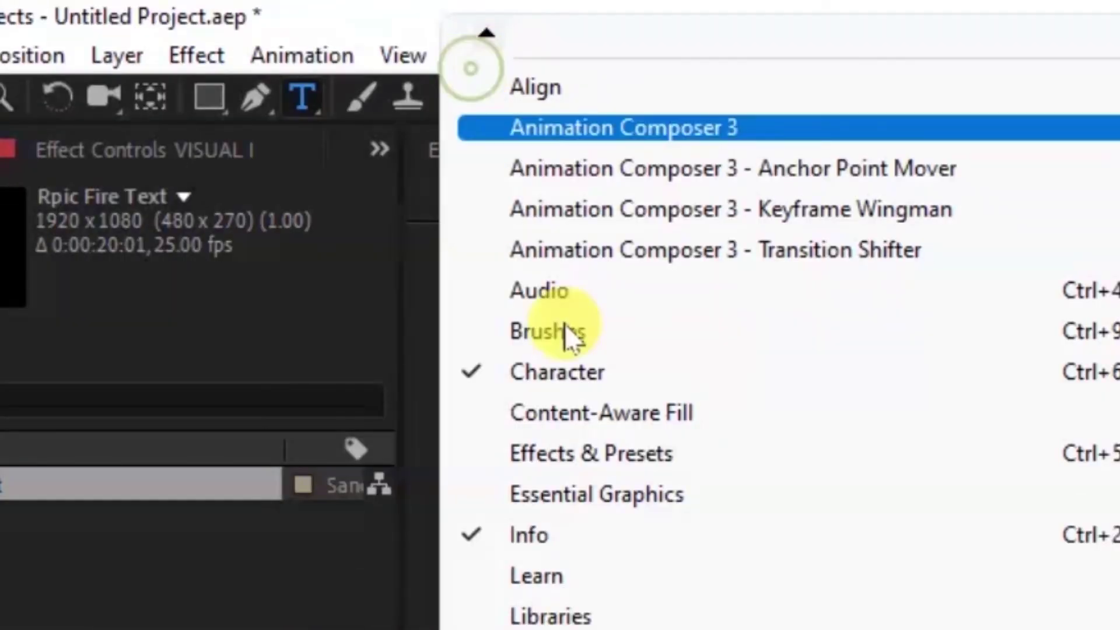
left_click(678, 98)
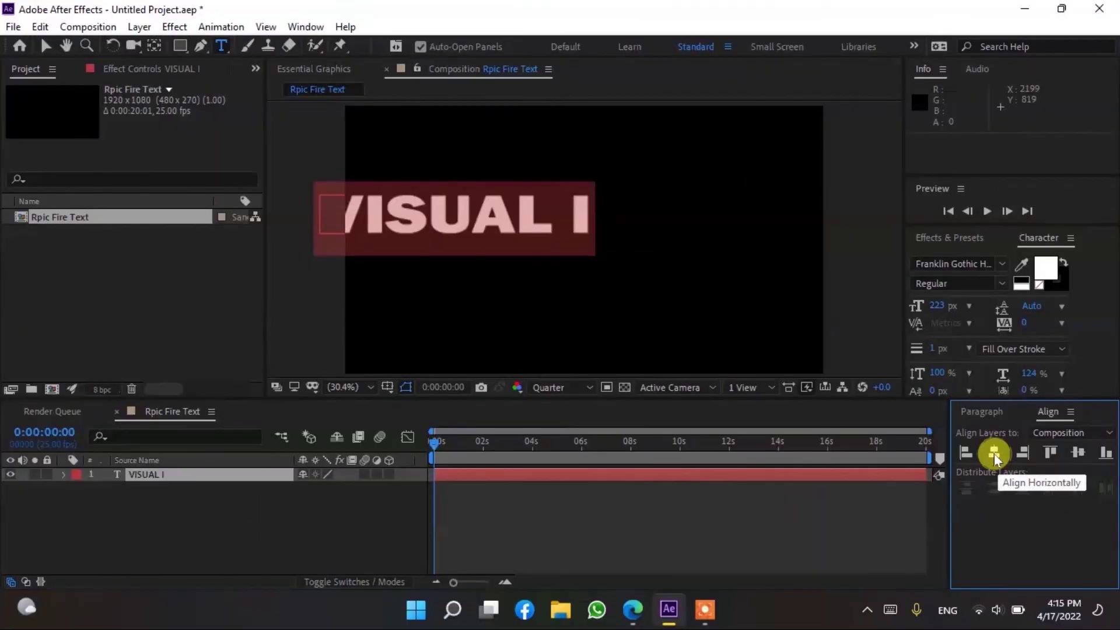
left_click(934, 356)
left_click(1077, 454)
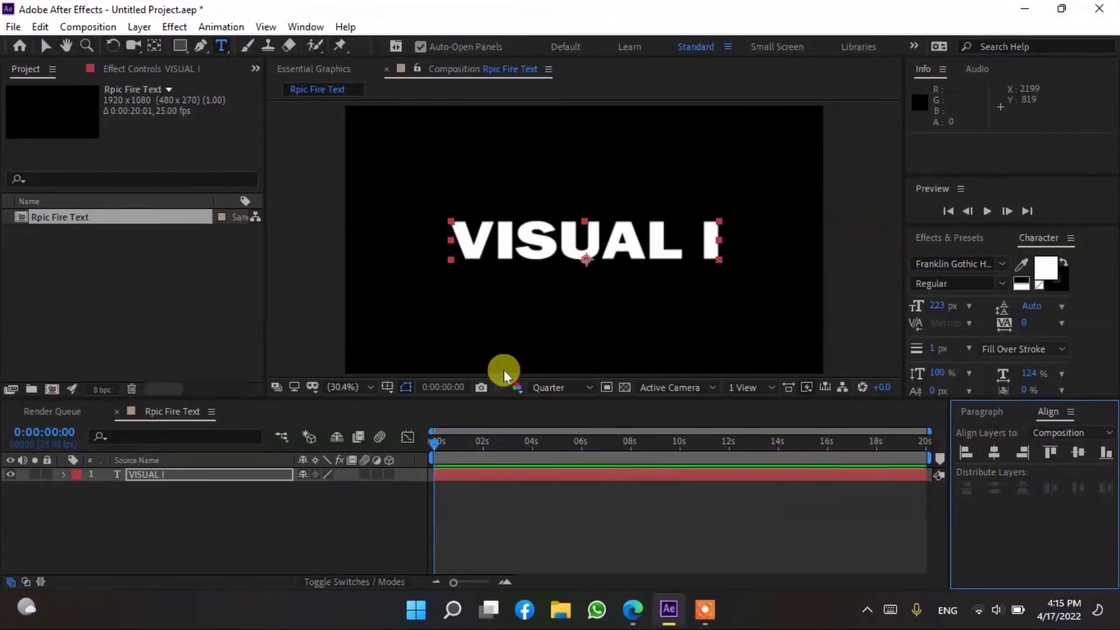
left_click(1072, 413)
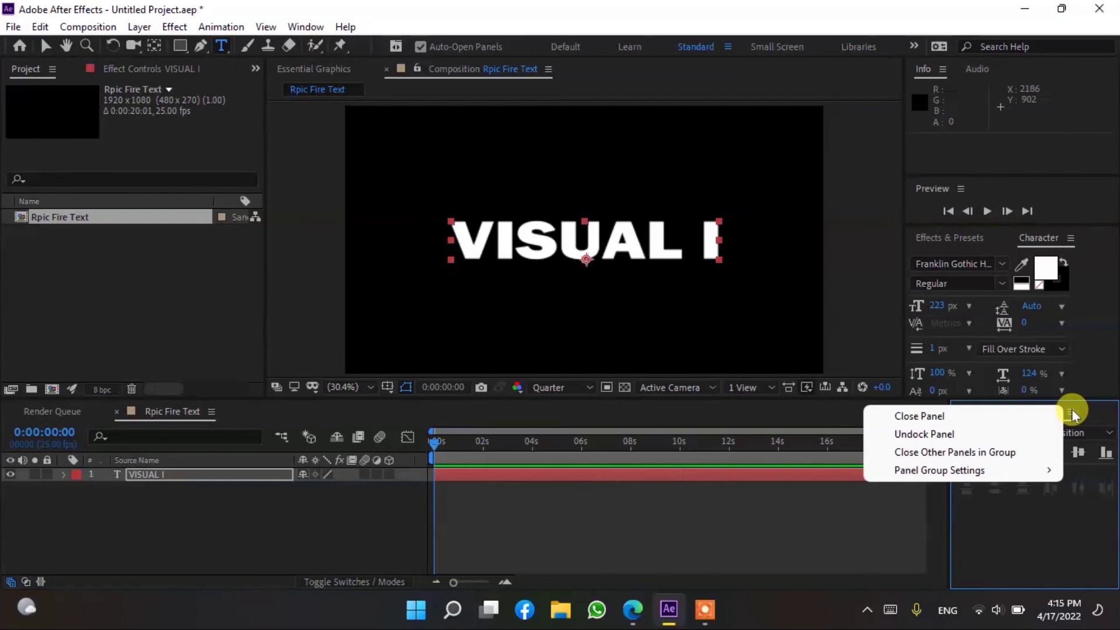
left_click(961, 417)
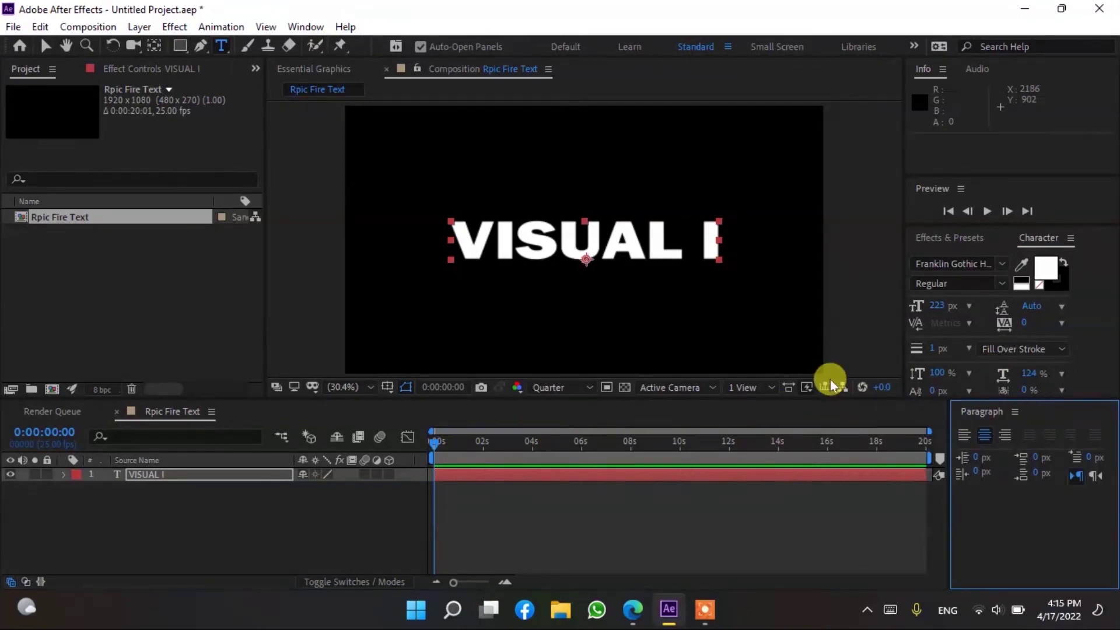
Step: Deselect the VISUAL I layer and start a new solid layer from the timeline's New menu
left_click(330, 516)
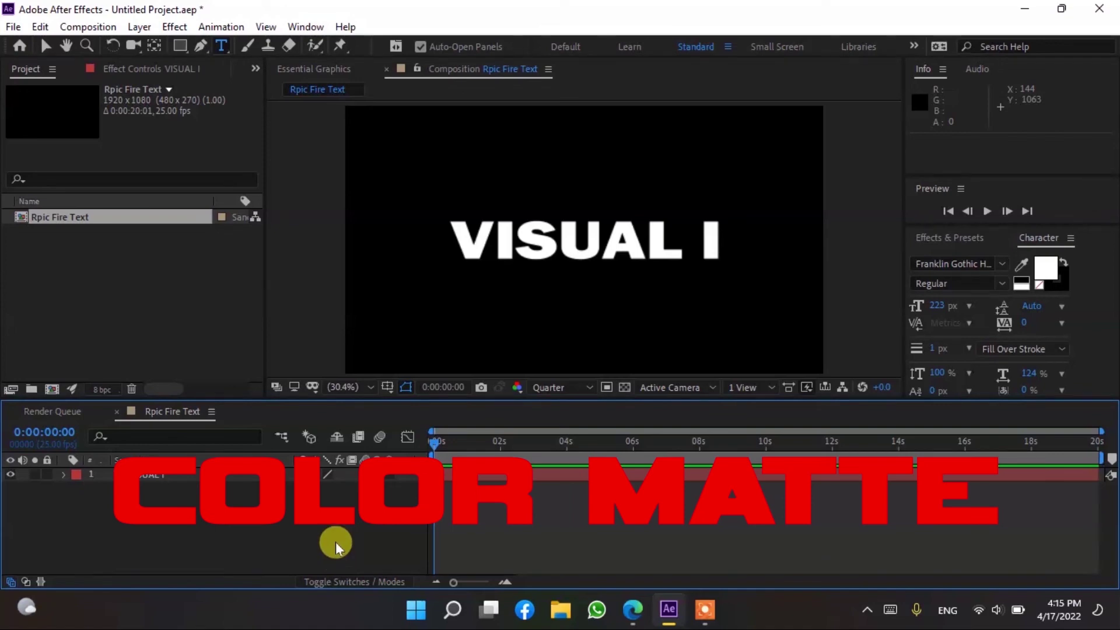
left_click(418, 509)
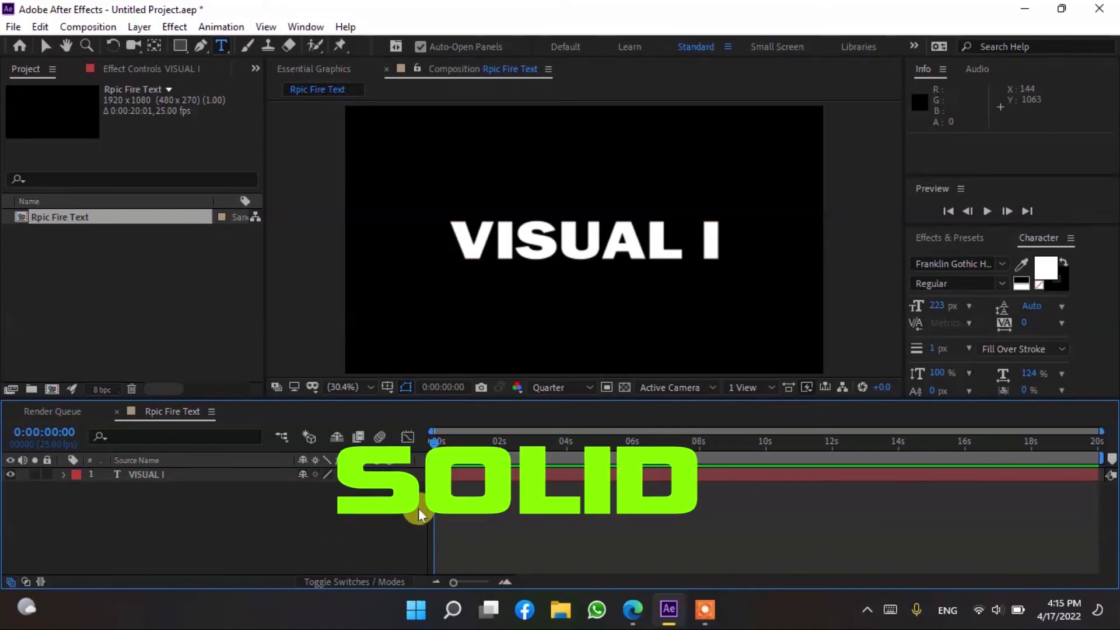
right_click(211, 526)
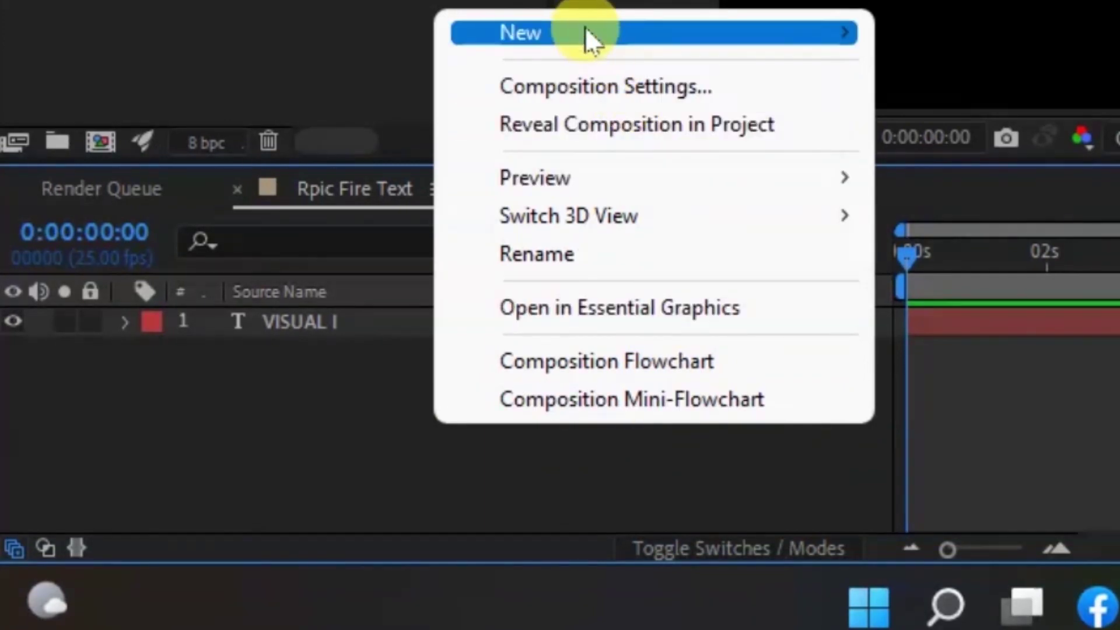
mouse_move(584, 32)
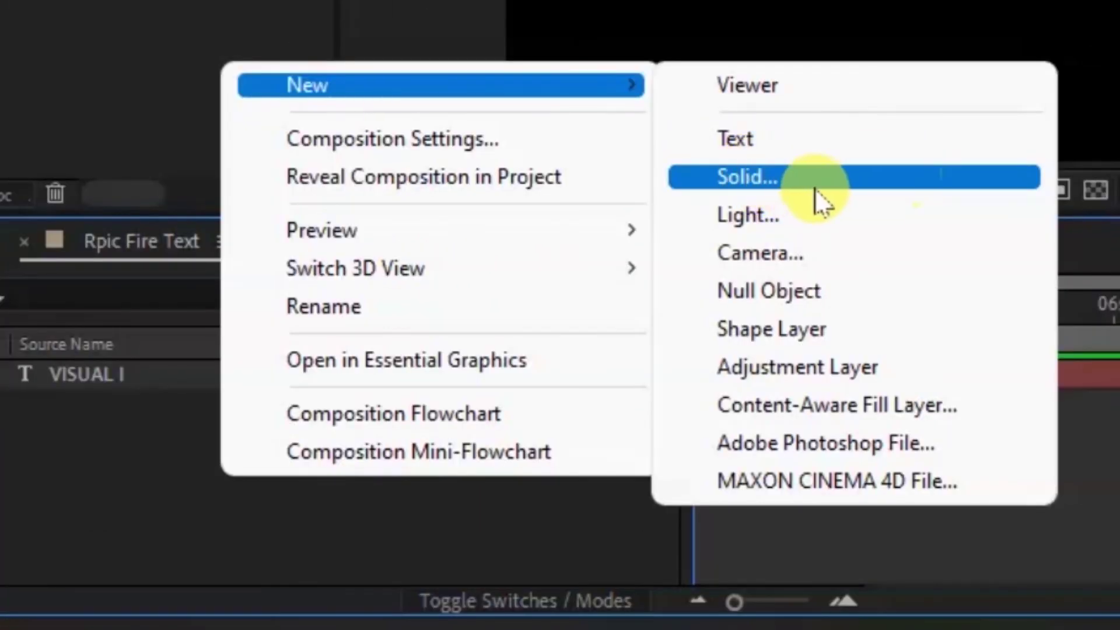
left_click(804, 184)
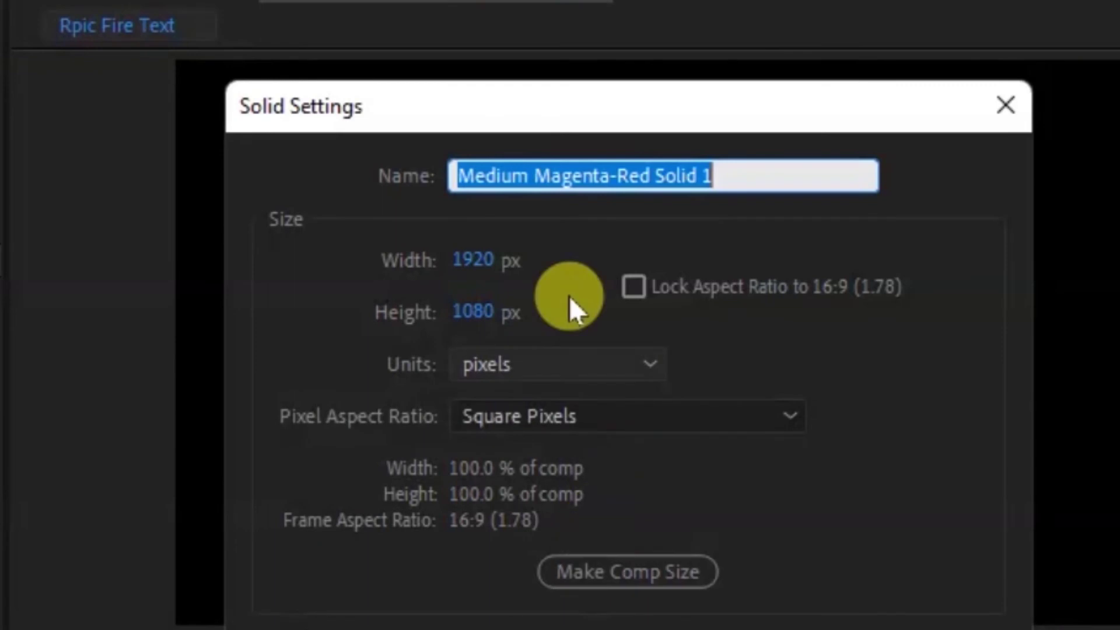
left_click_drag(423, 121, 385, 155)
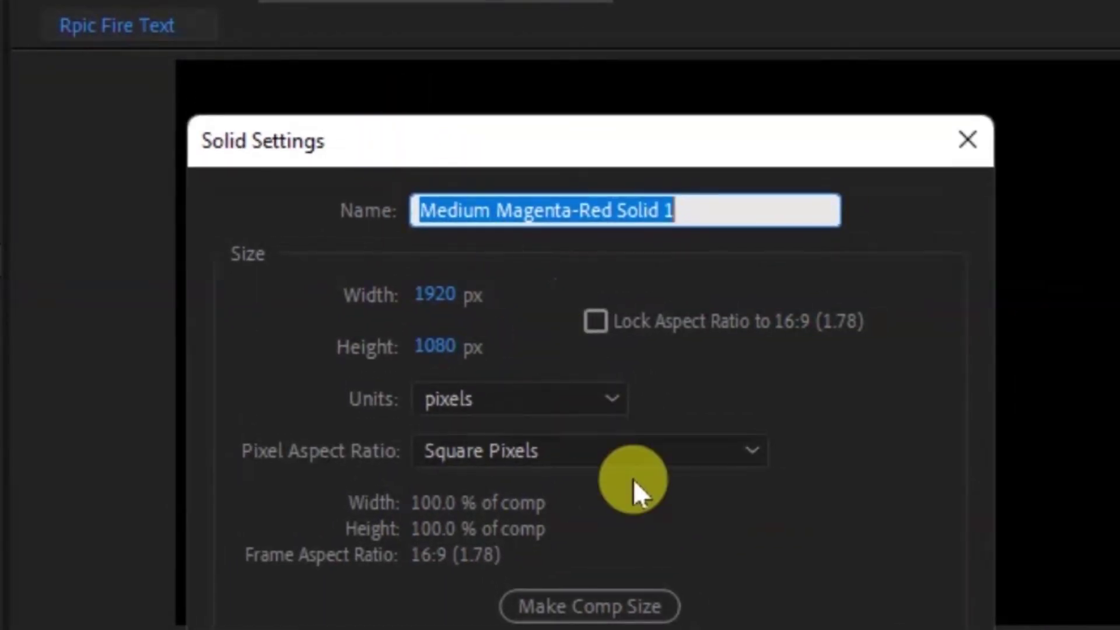
Step: Name the new solid 'Saber'
left_click(703, 205)
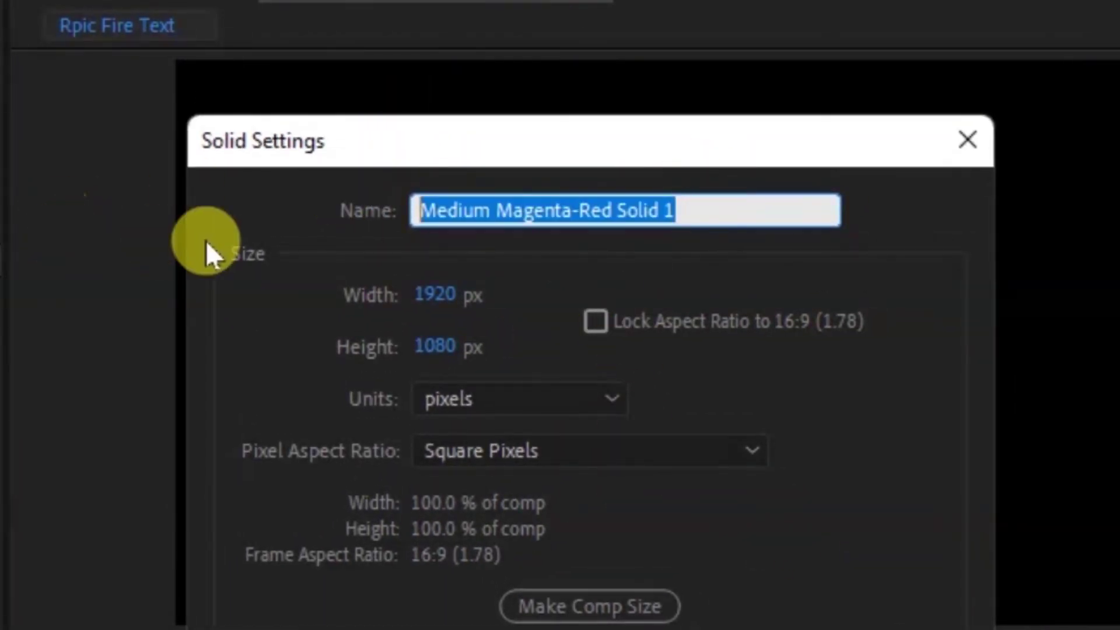
left_click(254, 244)
left_click(736, 213)
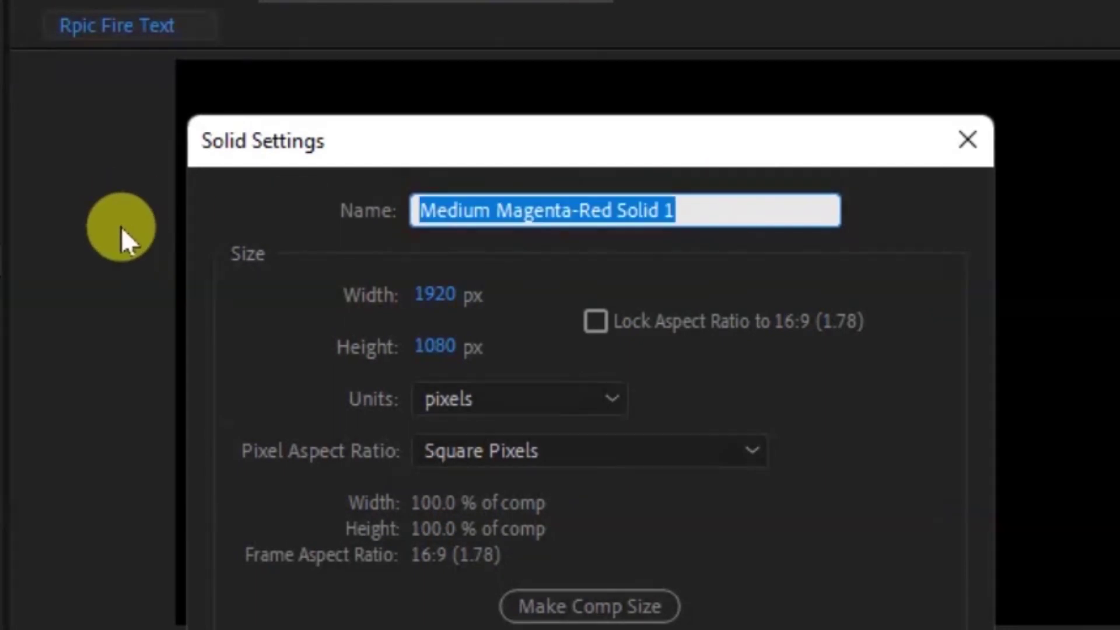
type("Saber")
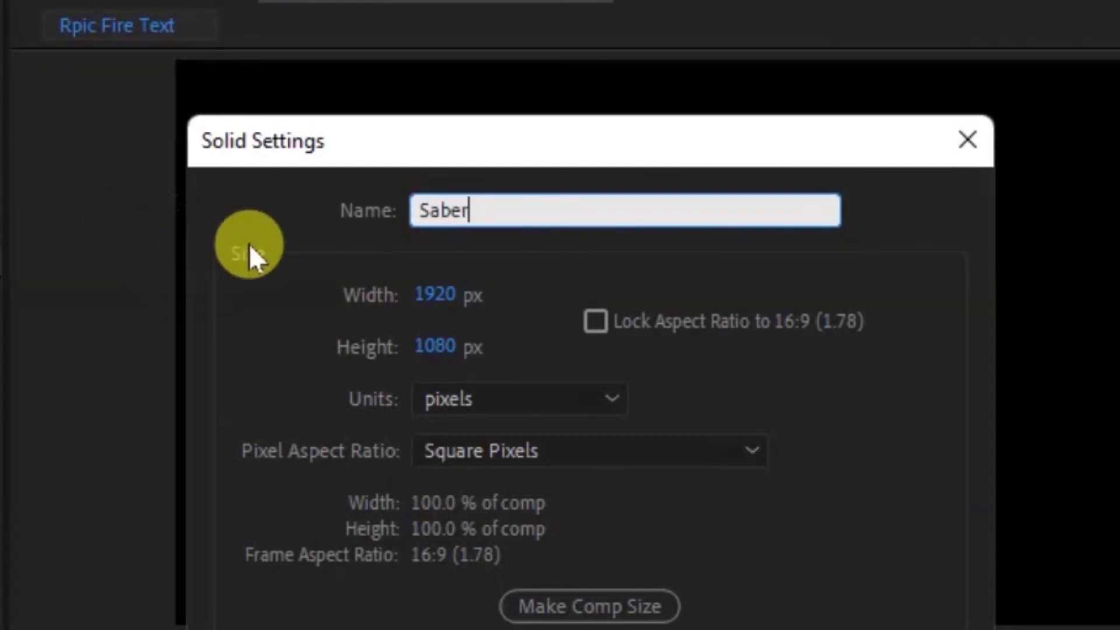
left_click(250, 245)
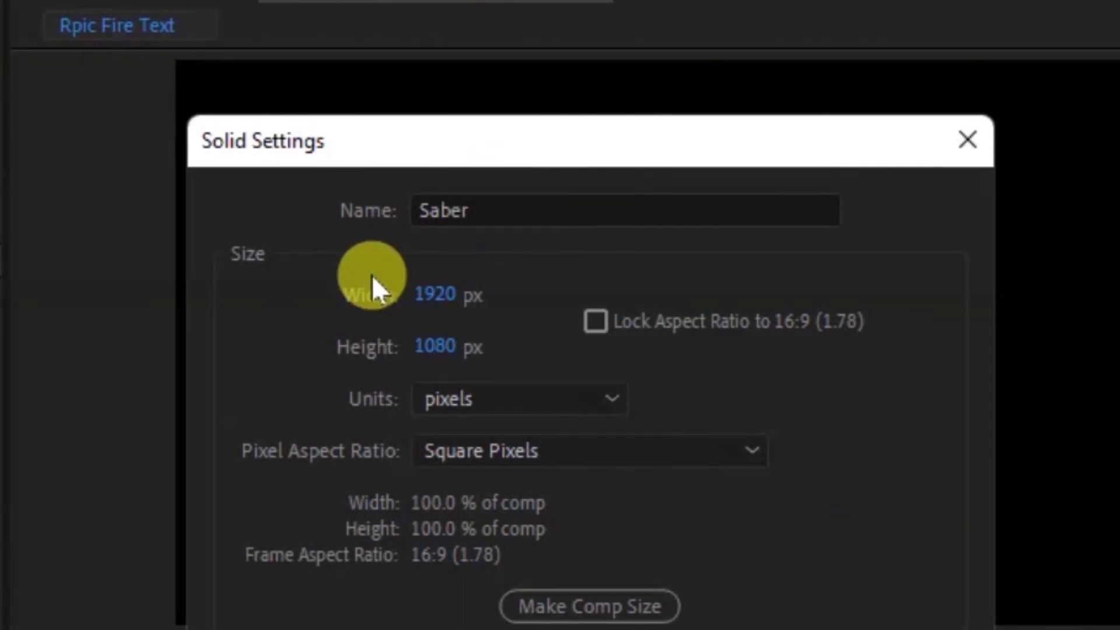
left_click(562, 203)
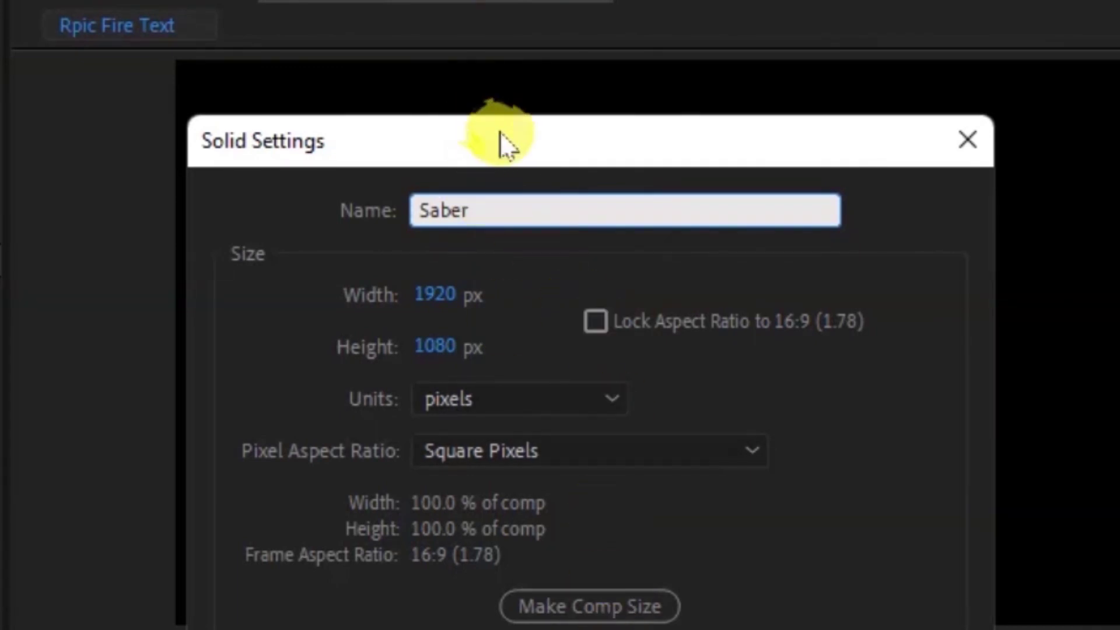
left_click(878, 516)
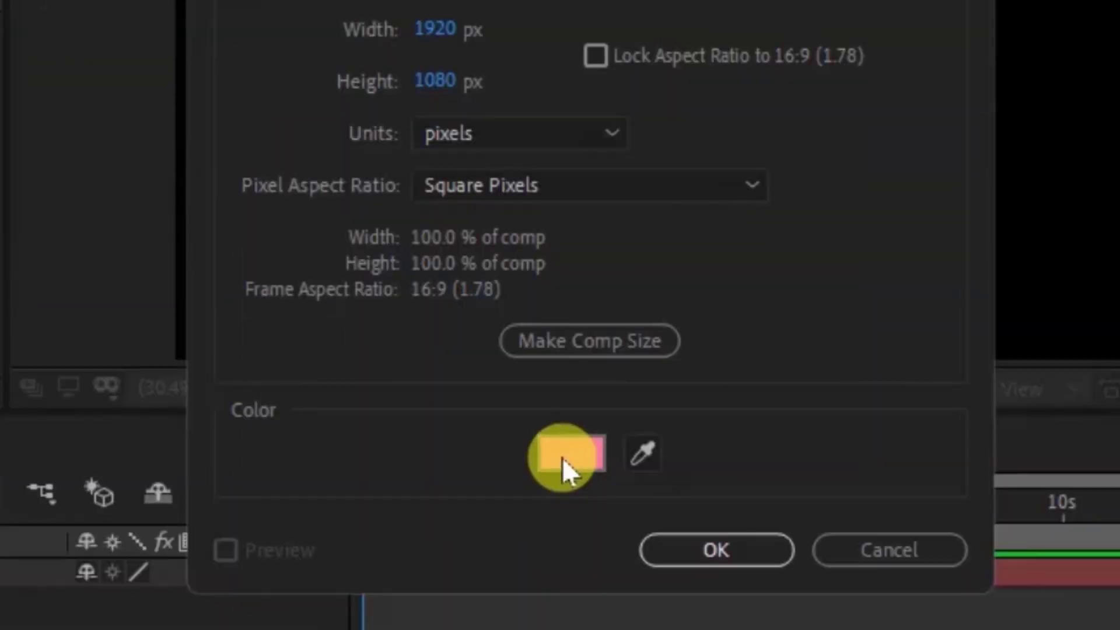
Step: Make the Saber solid white and create it at the 1920×1080 composition size
left_click(565, 456)
left_click_drag(491, 285, 320, 96)
left_click(1063, 110)
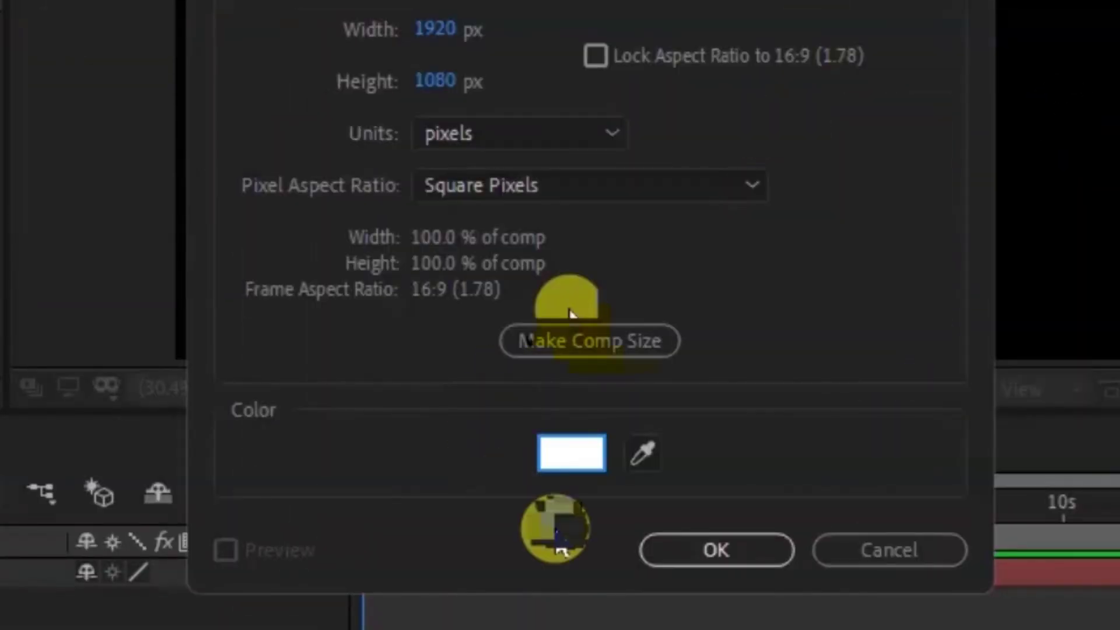
left_click(702, 561)
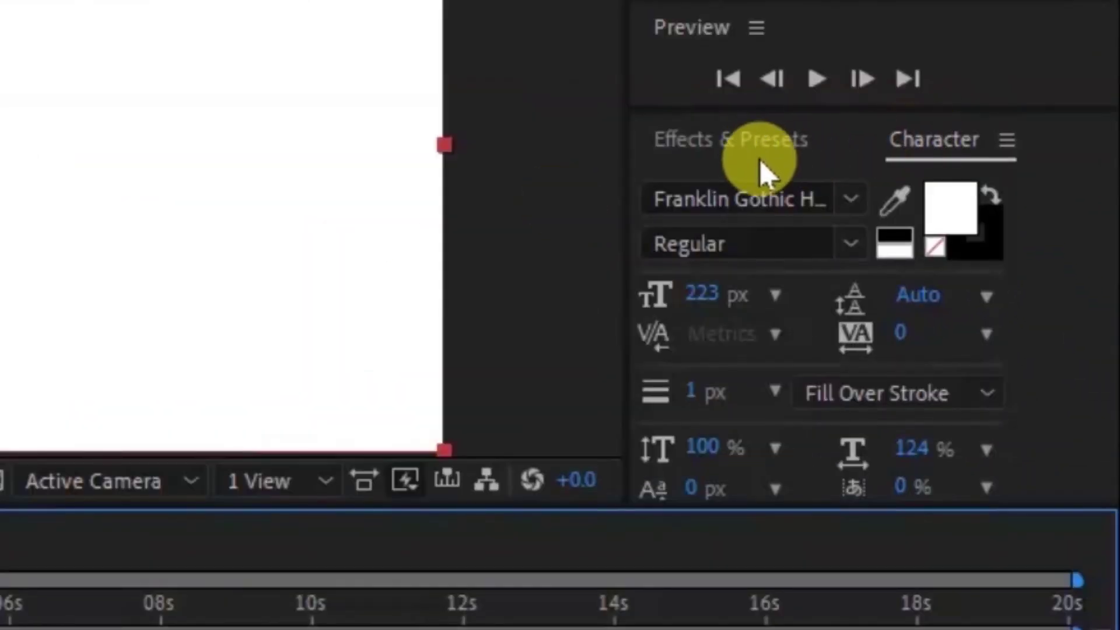
Step: Drag Video Copilot's Saber effect from Effects & Presets onto the Saber layer
left_click(758, 158)
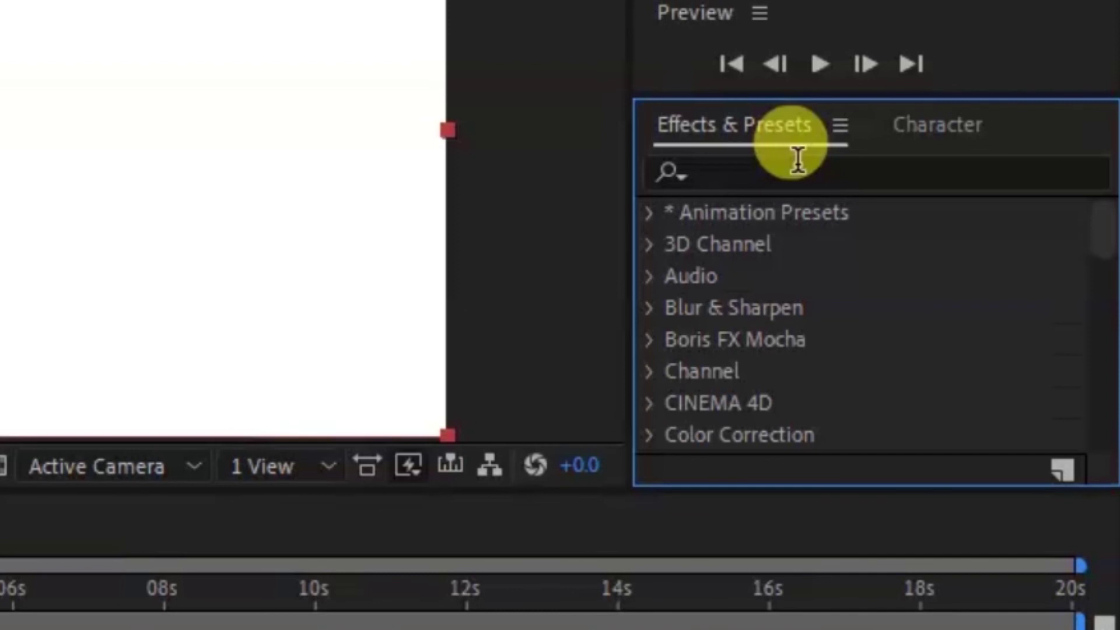
scroll(876, 362, "down", 10)
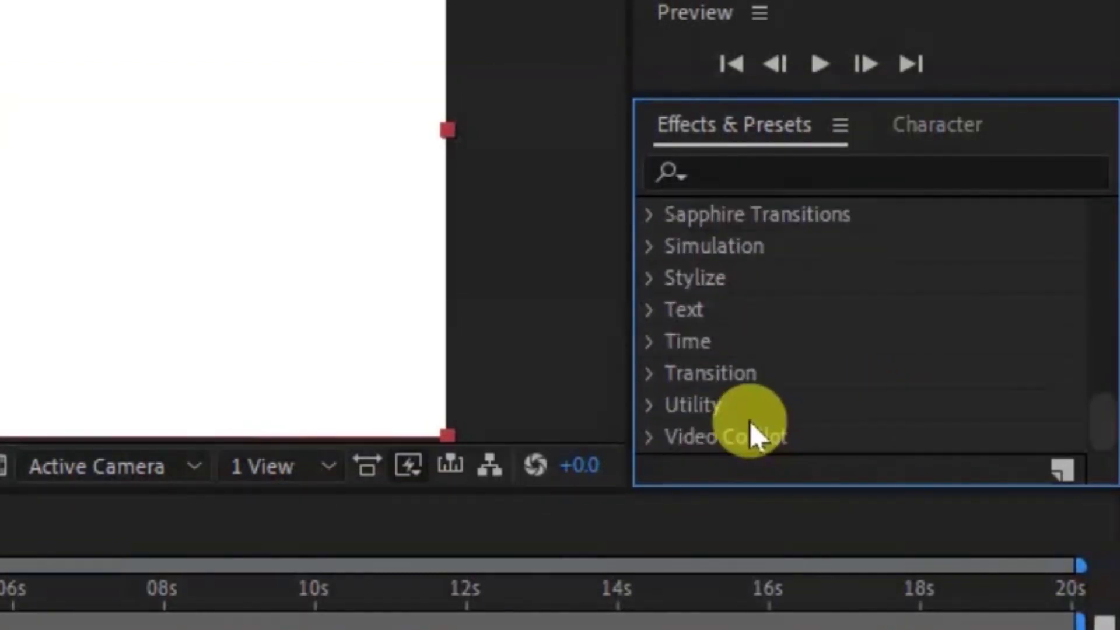
left_click(648, 443)
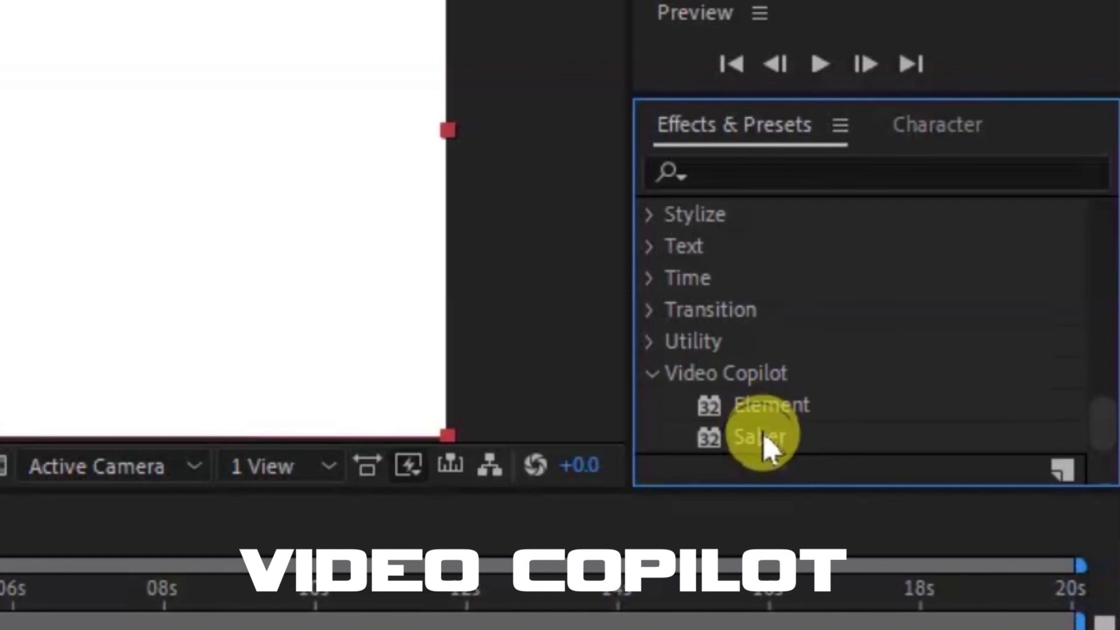
left_click(762, 438)
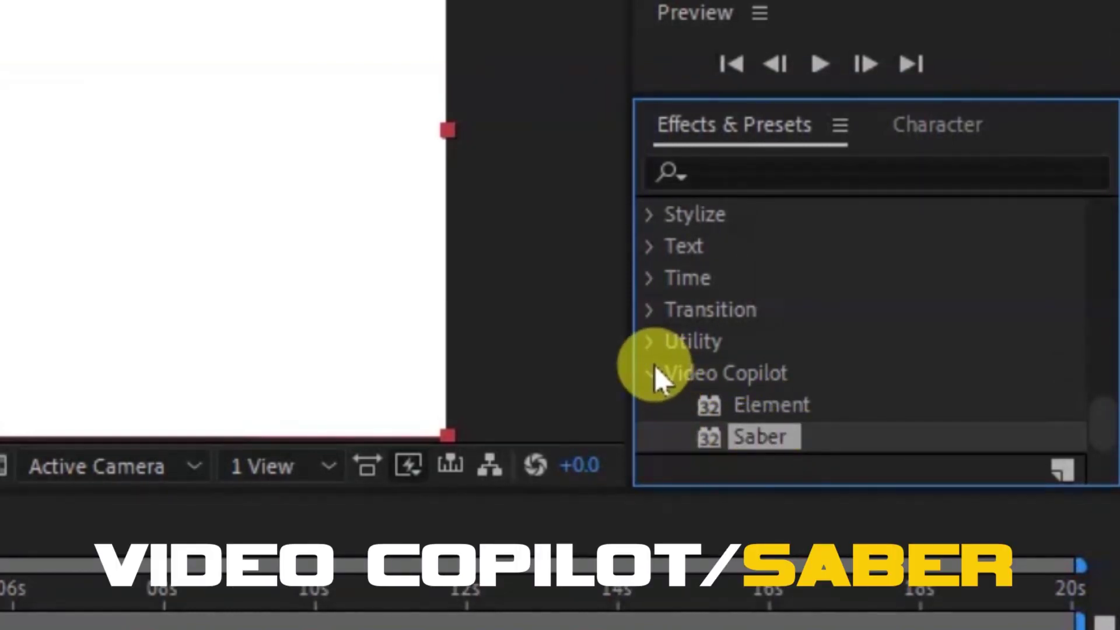
left_click(652, 373)
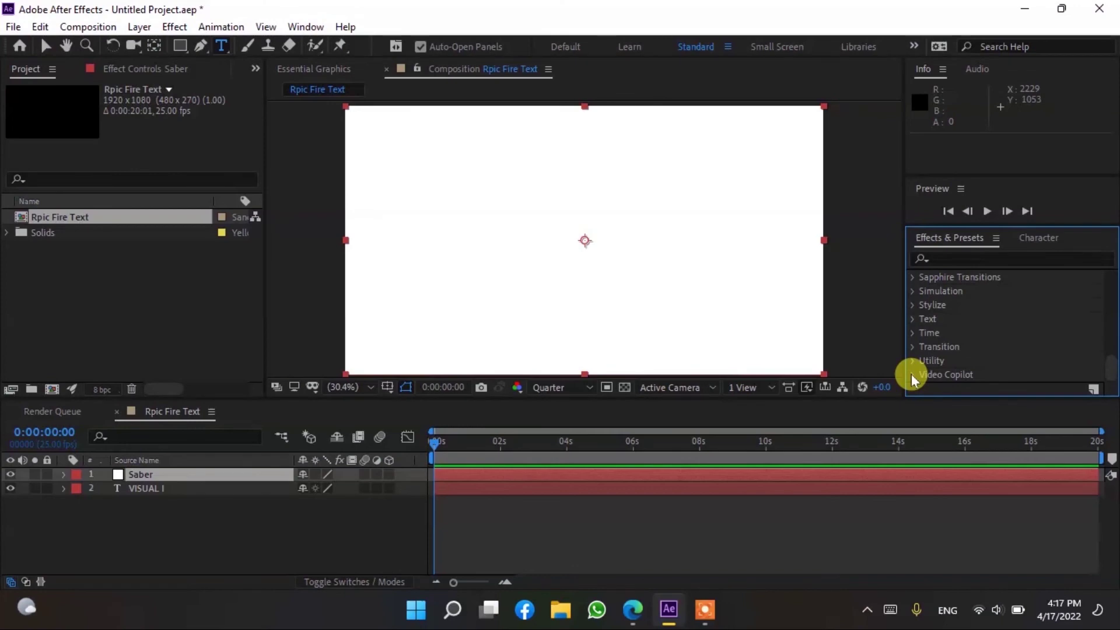
left_click(913, 375)
left_click(972, 374)
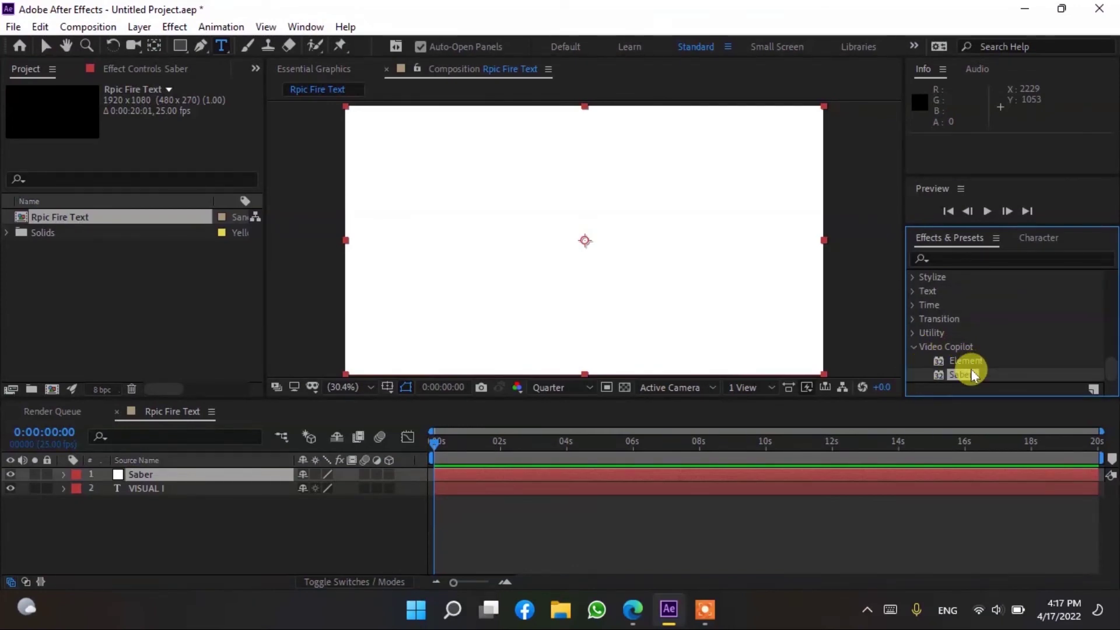
left_click_drag(972, 375, 213, 474)
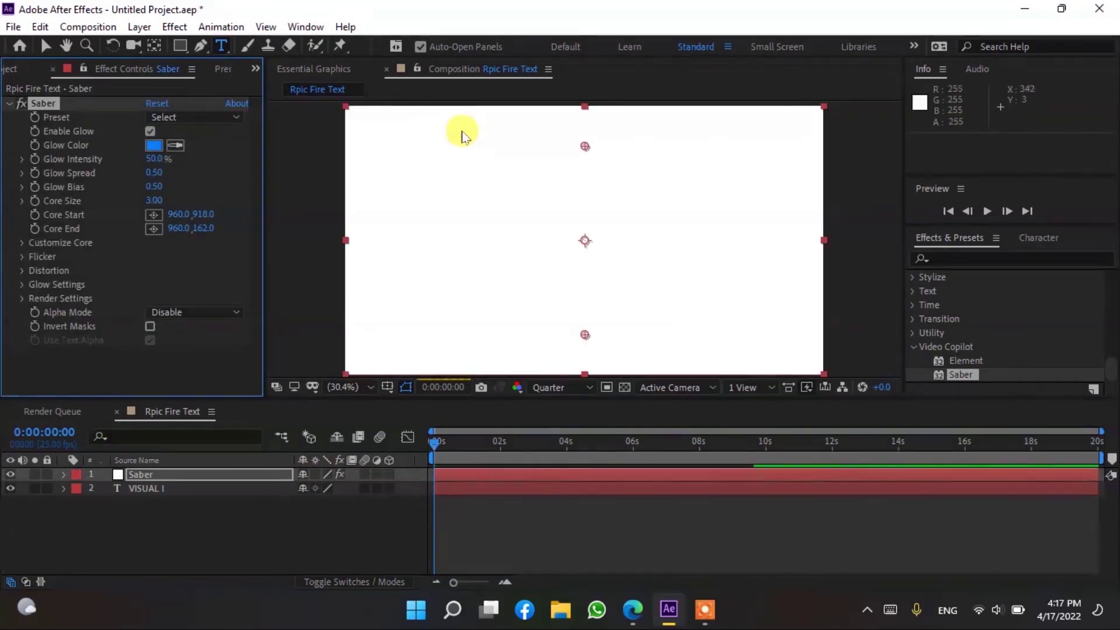
Step: Return to the Selection tool, show Saber's Effect Controls and expand Customize Core
key("v")
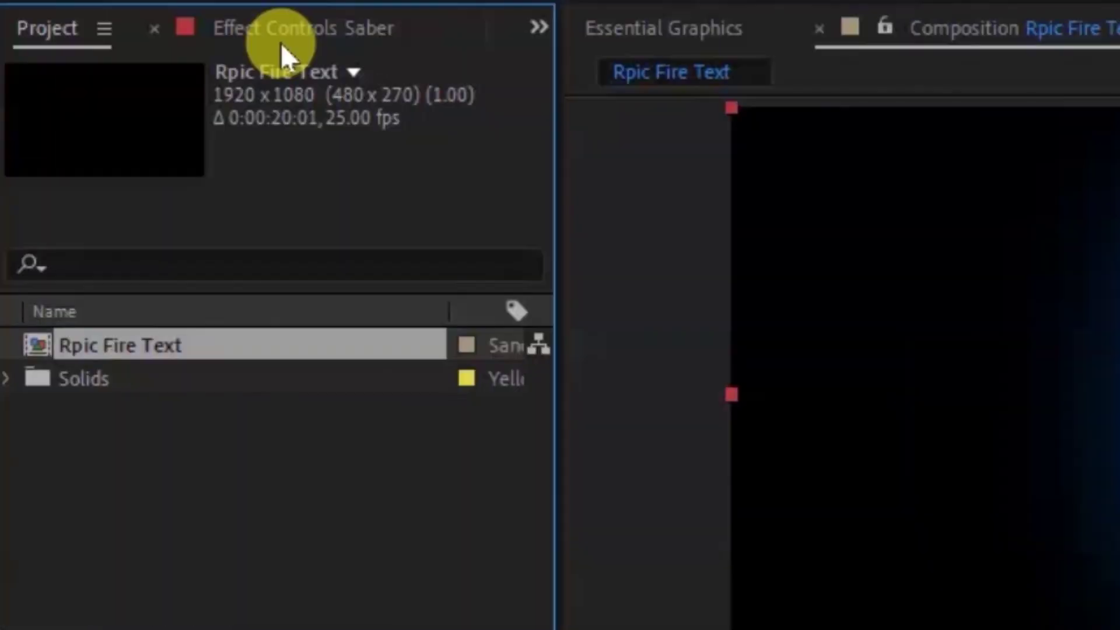
left_click(281, 43)
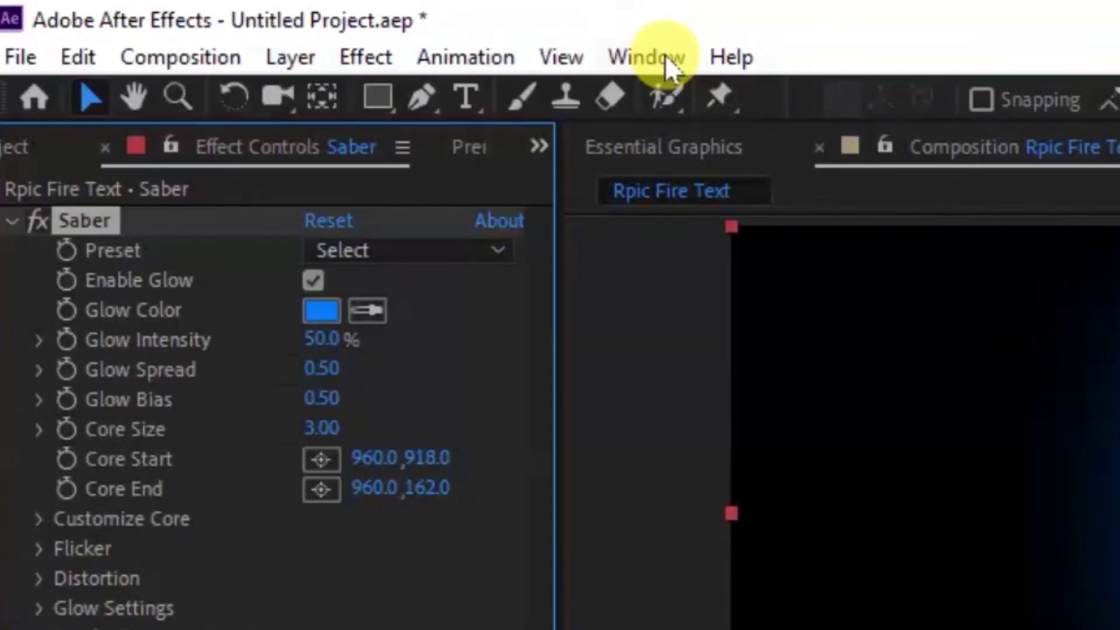
left_click(667, 58)
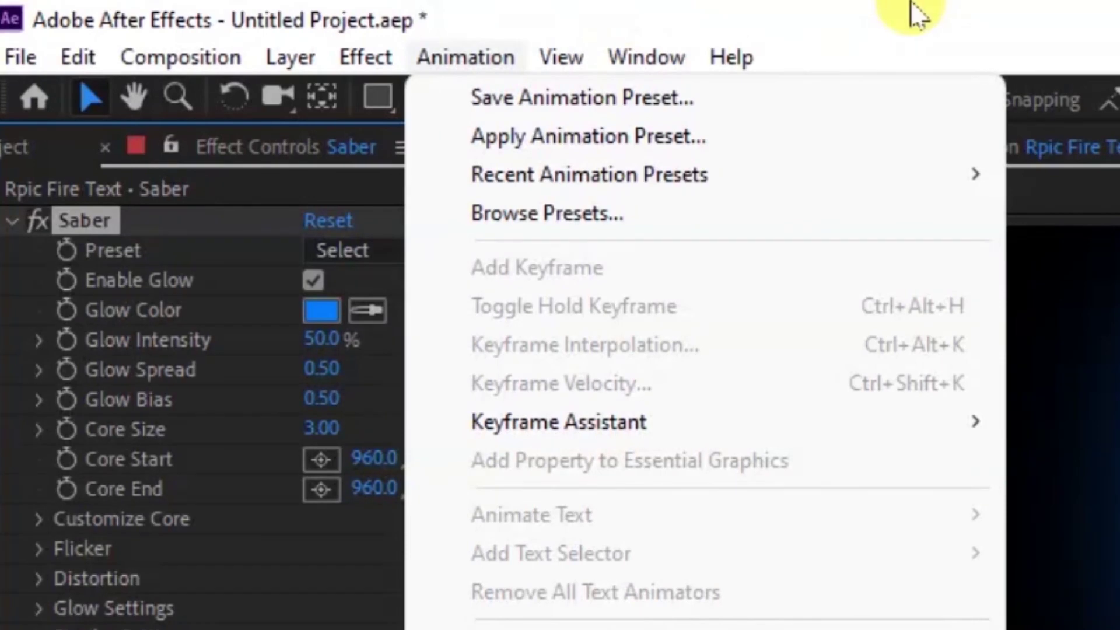
left_click(914, 13)
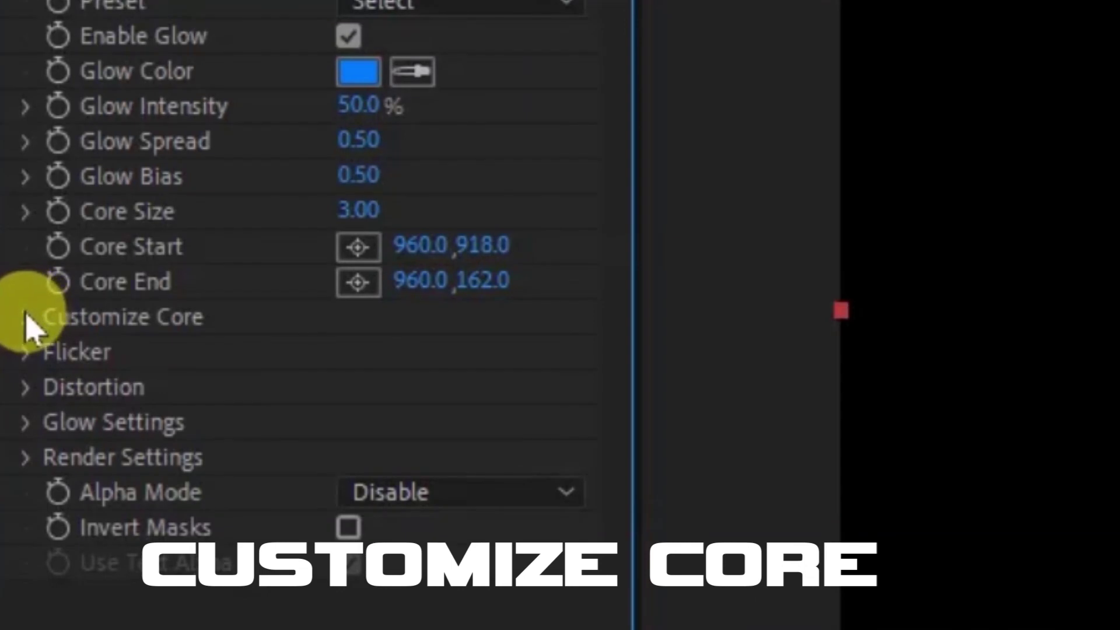
left_click(39, 519)
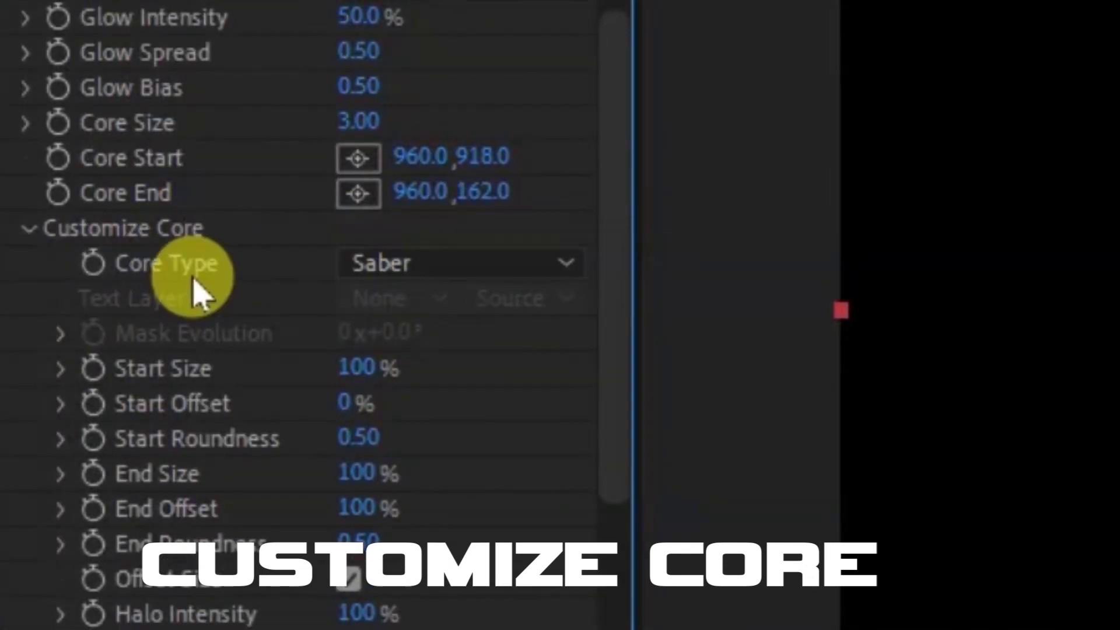
Step: Set Saber's Core Type to Text Layer tracing '2. VISUAL I', then collapse Customize Core
left_click(395, 264)
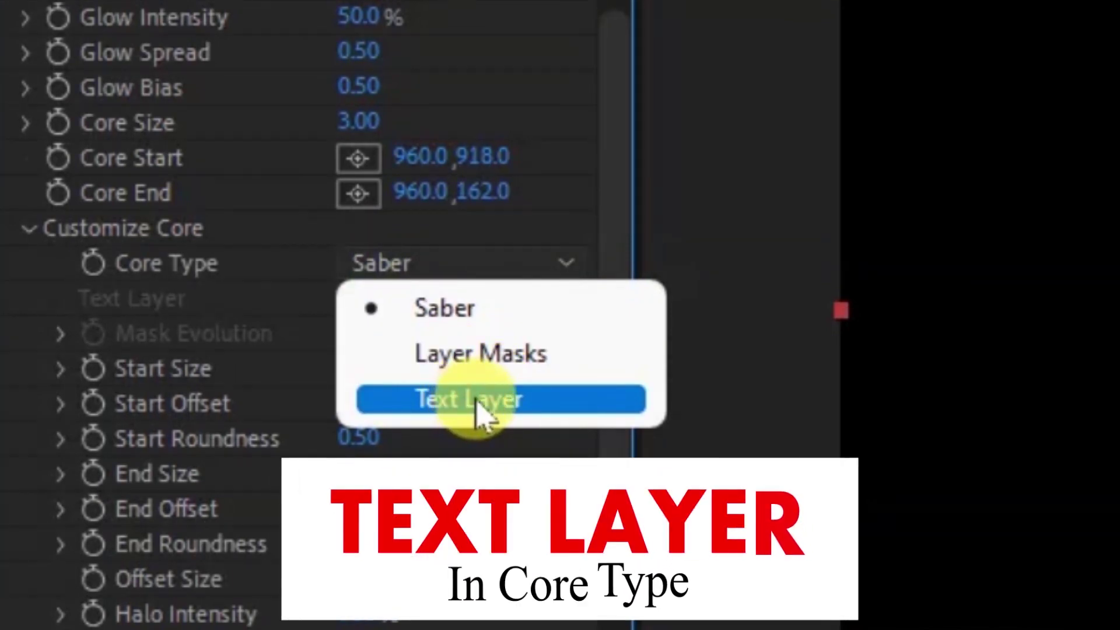
left_click(473, 408)
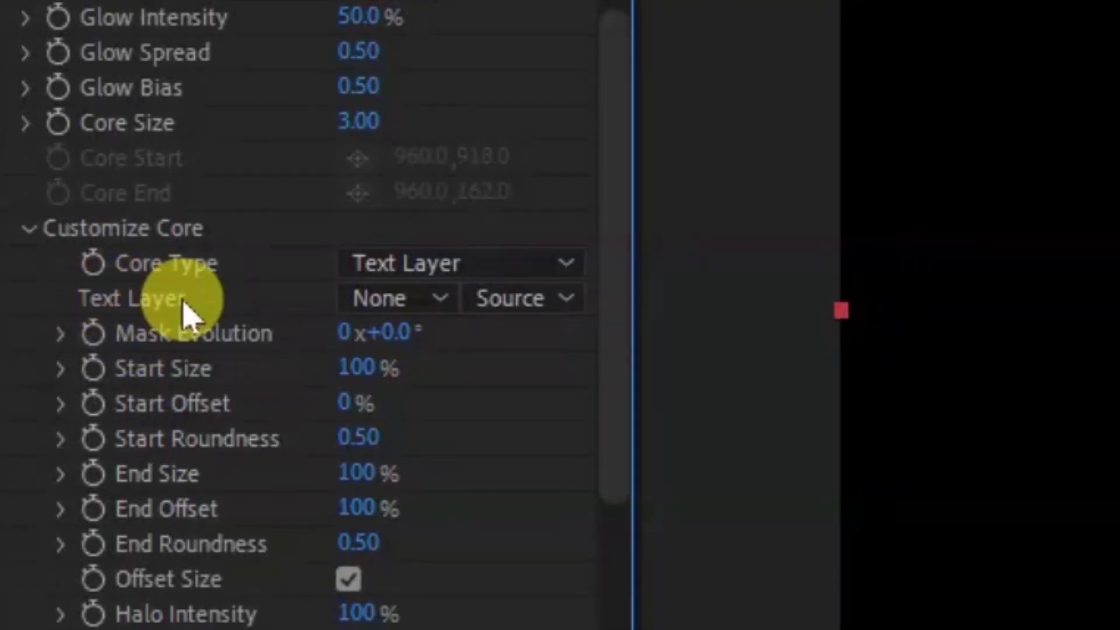
left_click(419, 306)
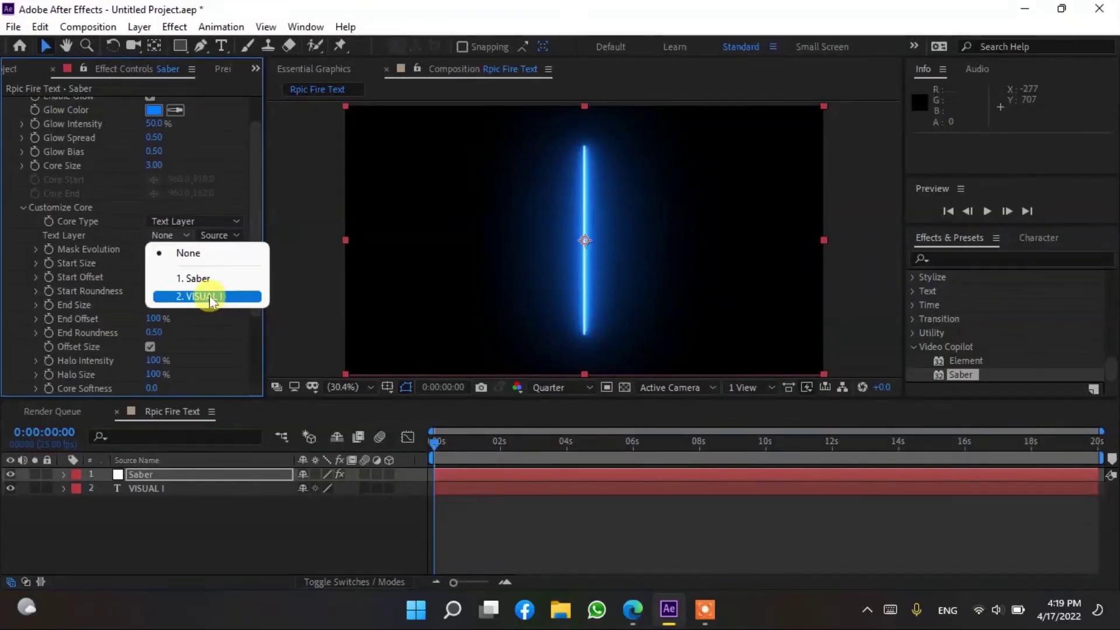
left_click(209, 296)
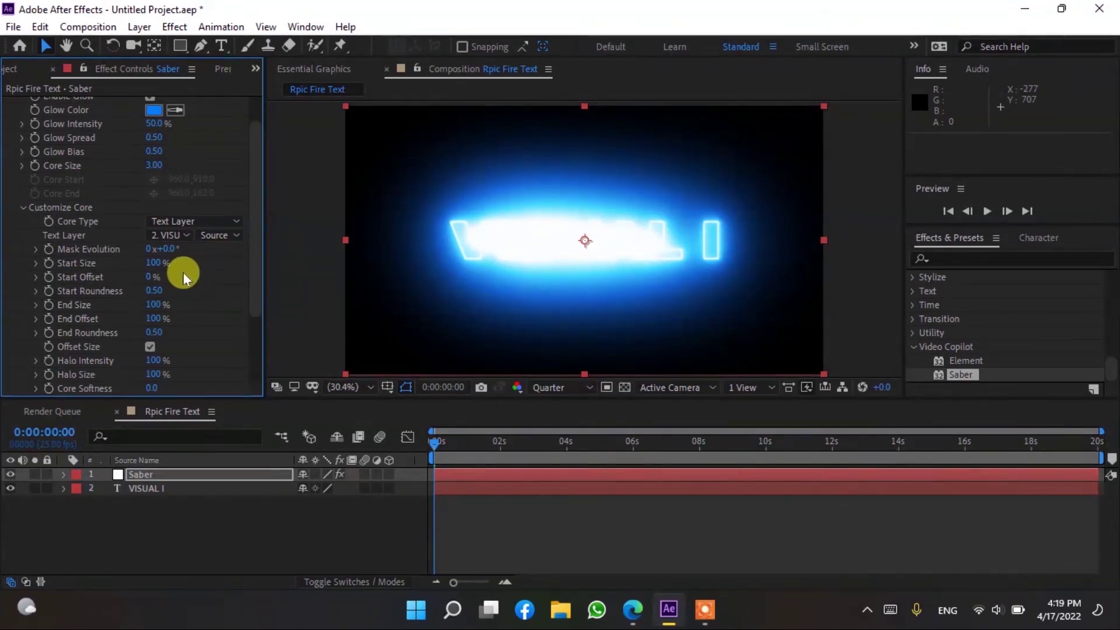
scroll(211, 272, "up", 2)
left_click(20, 242)
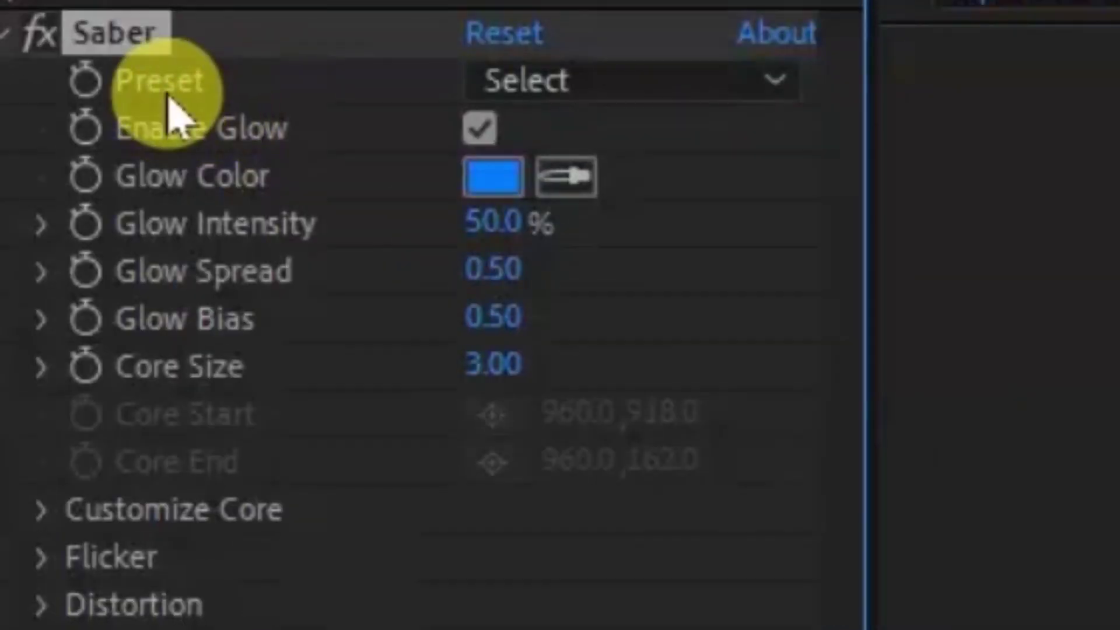
Step: Apply the Saber Fire preset, set Glow Spread to 0.05 and thin Core Size to 6.50
left_click(534, 80)
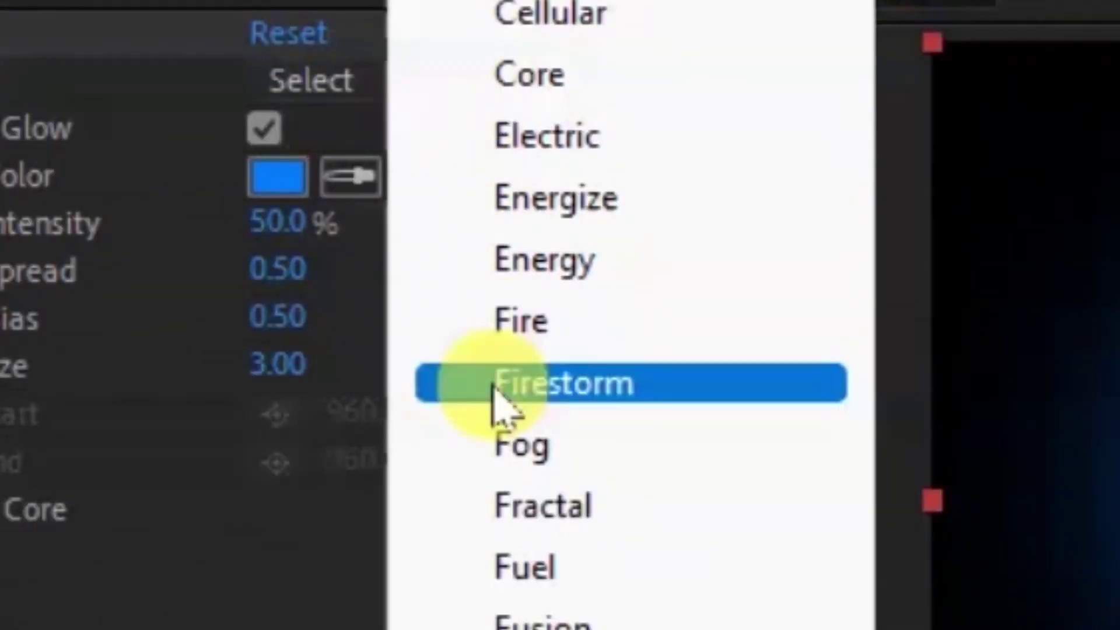
left_click(519, 333)
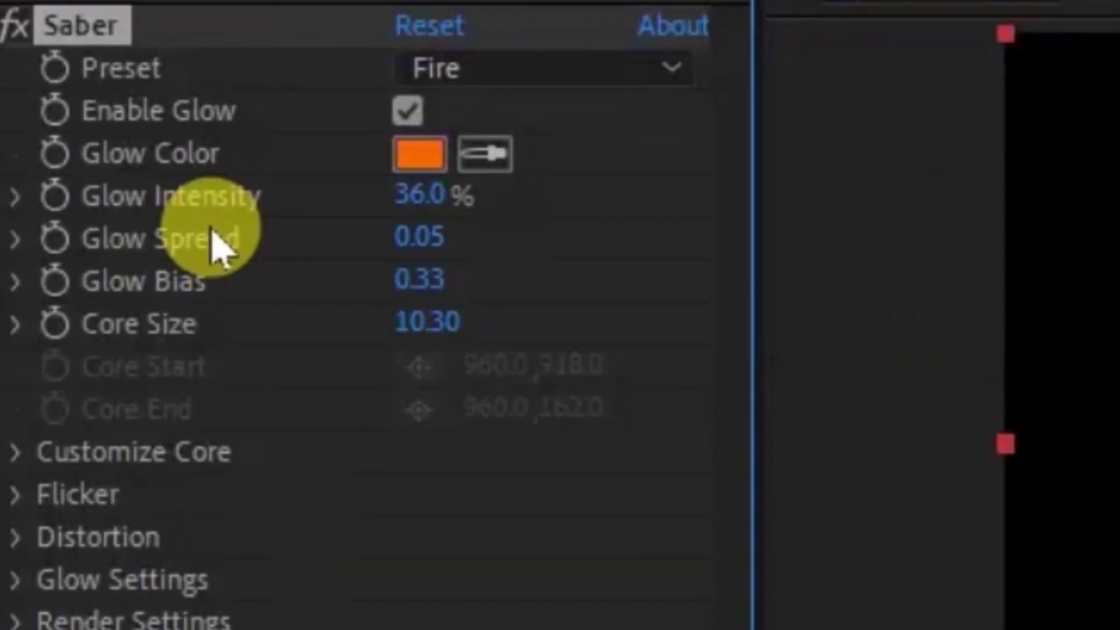
left_click(419, 236)
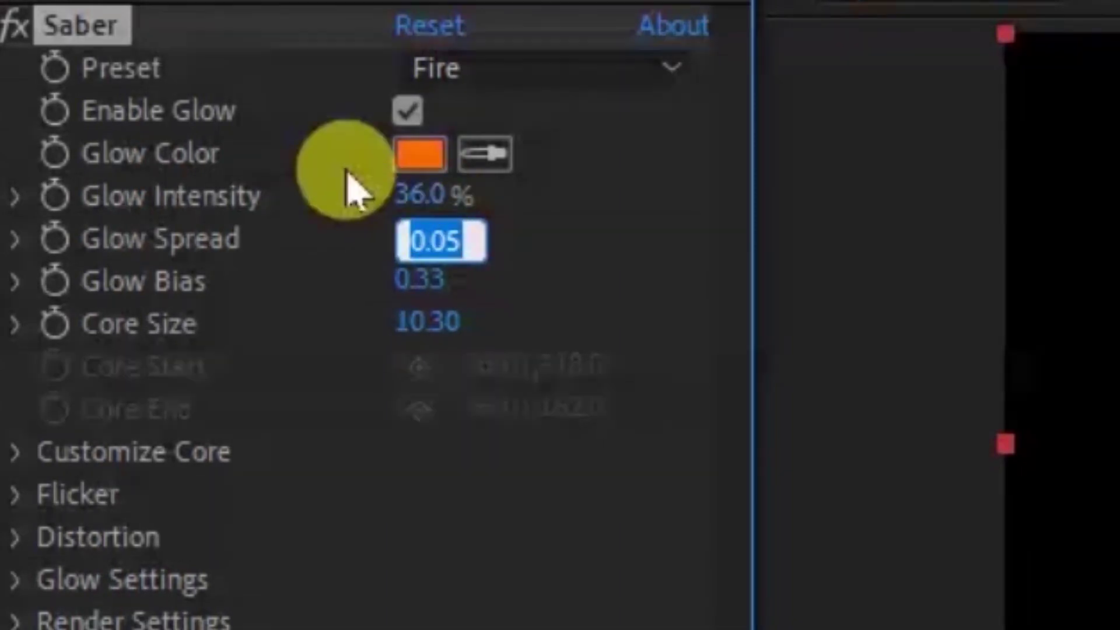
left_click(593, 263)
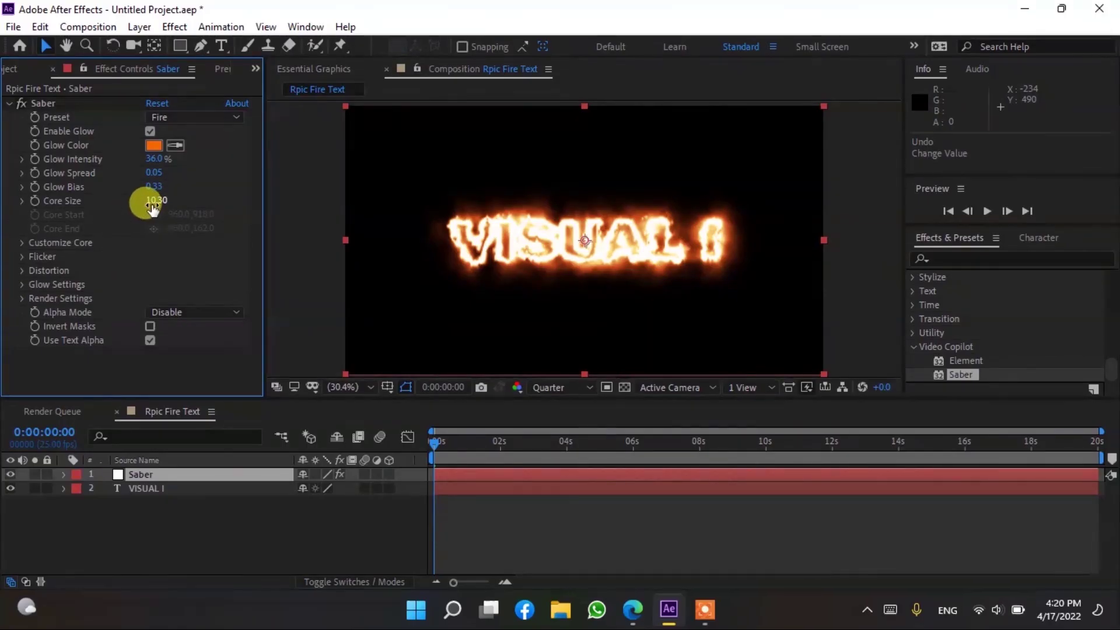
left_click_drag(156, 209, 146, 200)
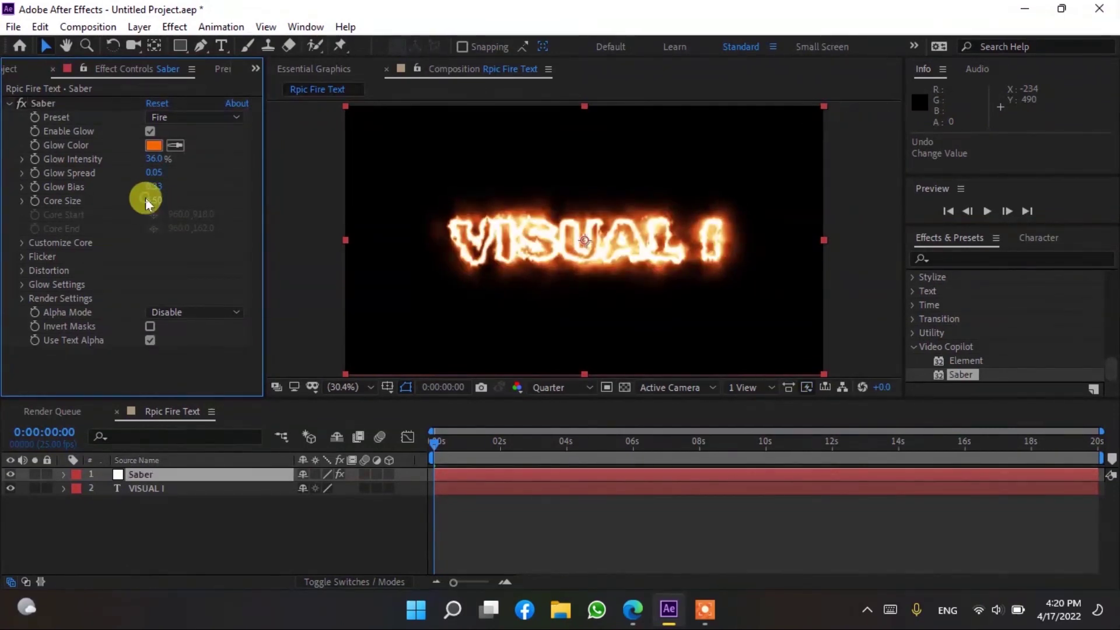
Step: Expand Customize Core, raise Start Offset to preview the erase, then return it to 0%
left_click(436, 359)
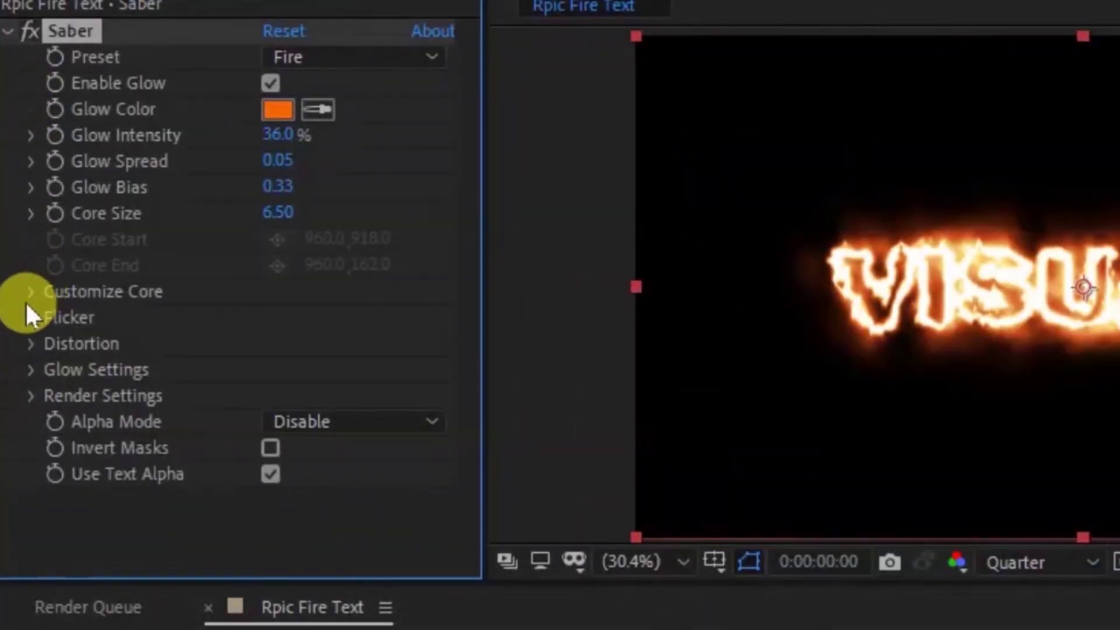
left_click(33, 290)
scroll(36, 289, "down", 2)
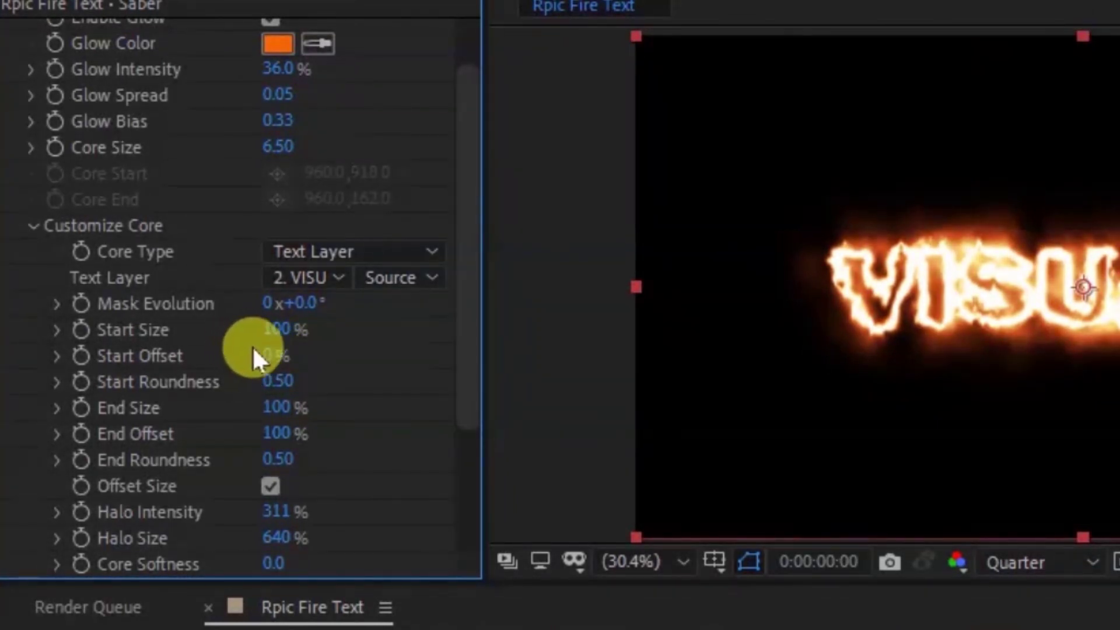
mouse_move(265, 356)
left_mouse_down()
mouse_move(431, 368)
mouse_move(380, 384)
left_mouse_up()
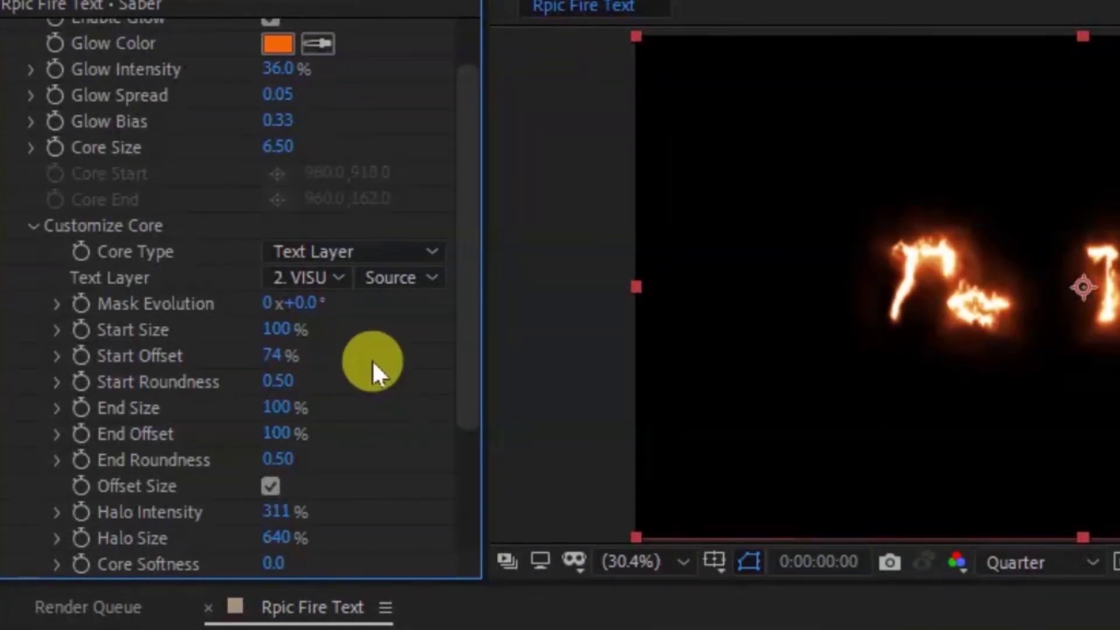
left_click_drag(266, 382, 110, 395)
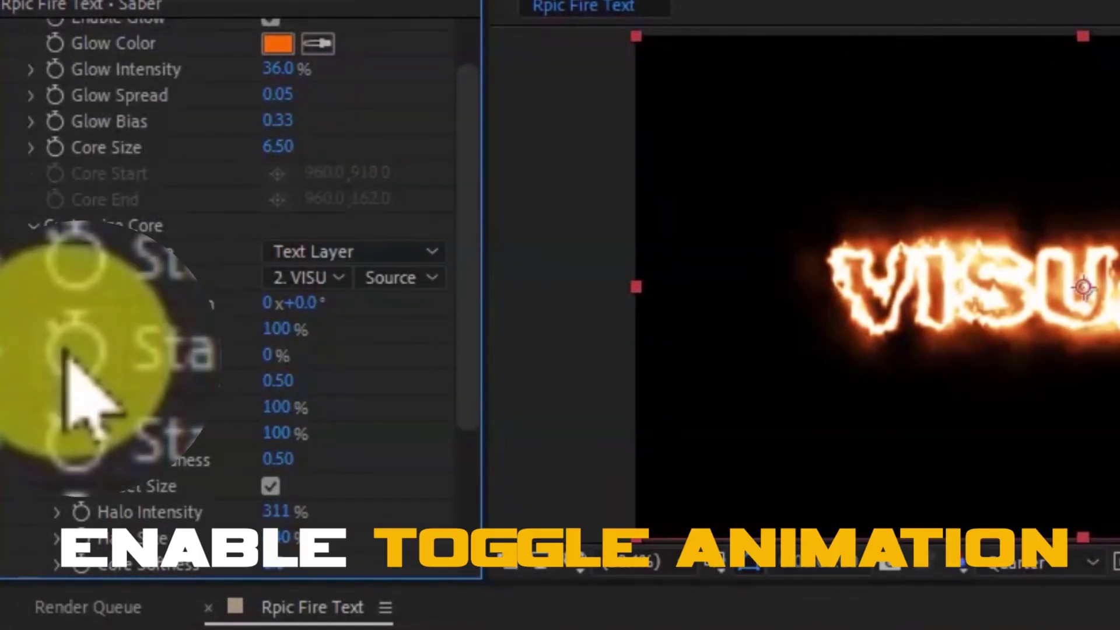
Step: Enable keyframing on Start Offset and key it at 100% at frame 0
left_click(81, 356)
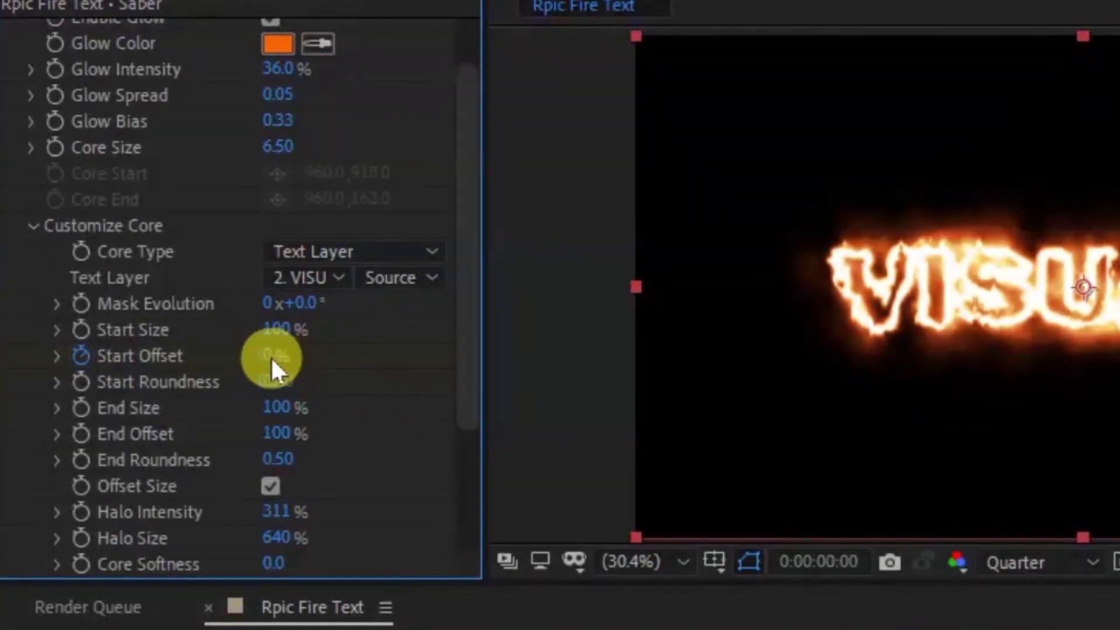
left_click_drag(269, 357, 253, 355)
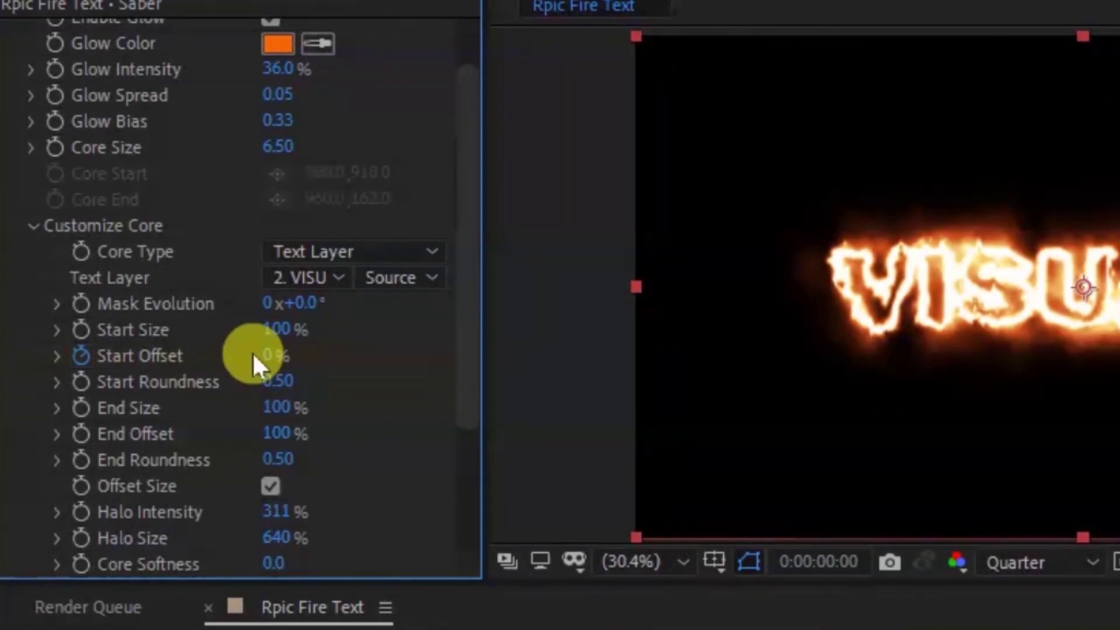
left_click_drag(253, 352, 232, 344)
left_click(233, 349)
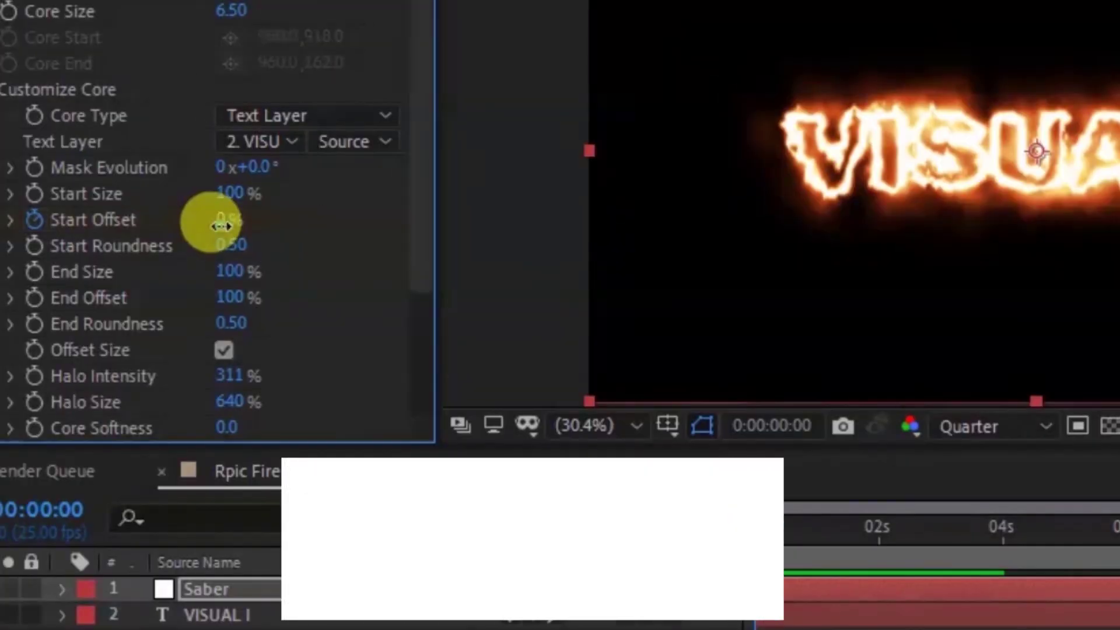
left_click_drag(136, 46, 856, 95)
Step: Key Start Offset at 0% at 0:00:00:23, then return to the composition start
left_click(829, 535)
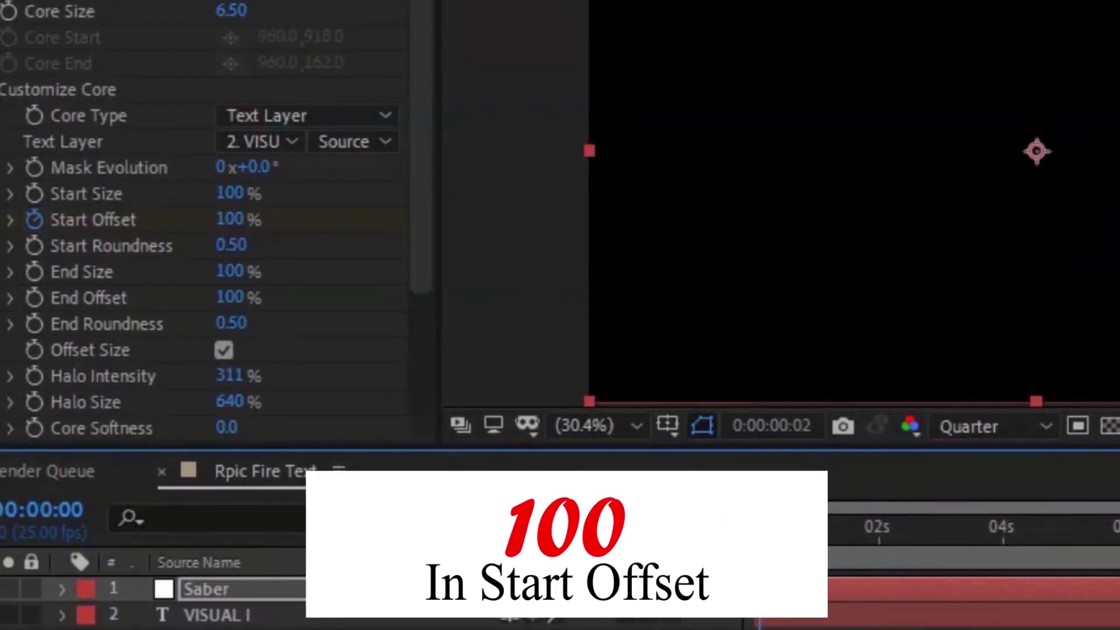
left_click_drag(829, 536, 812, 527)
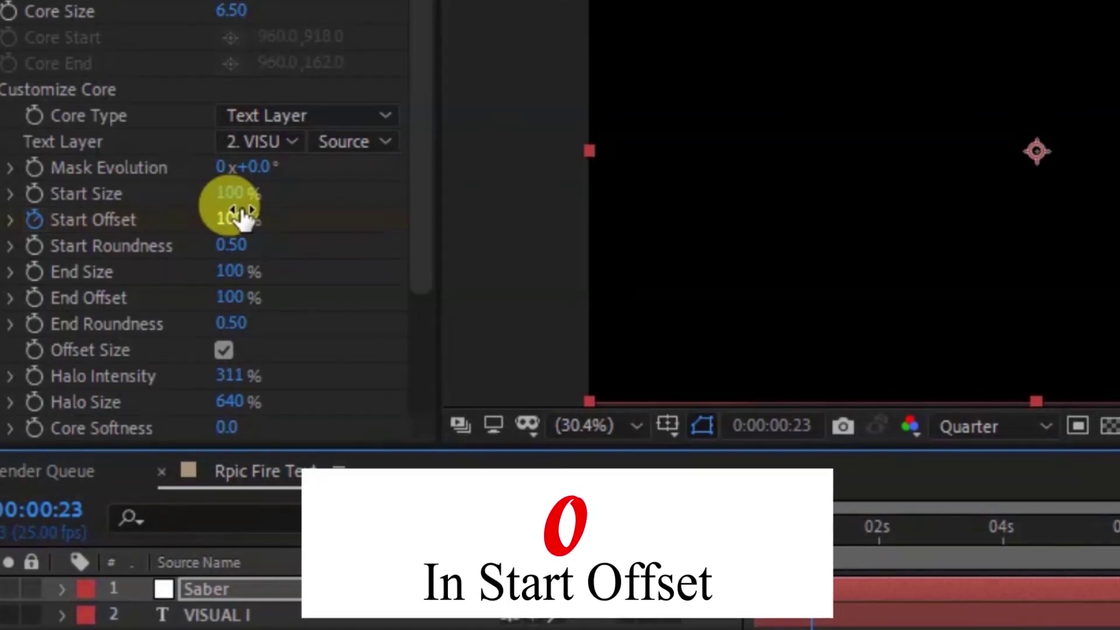
left_click_drag(242, 219, 200, 196)
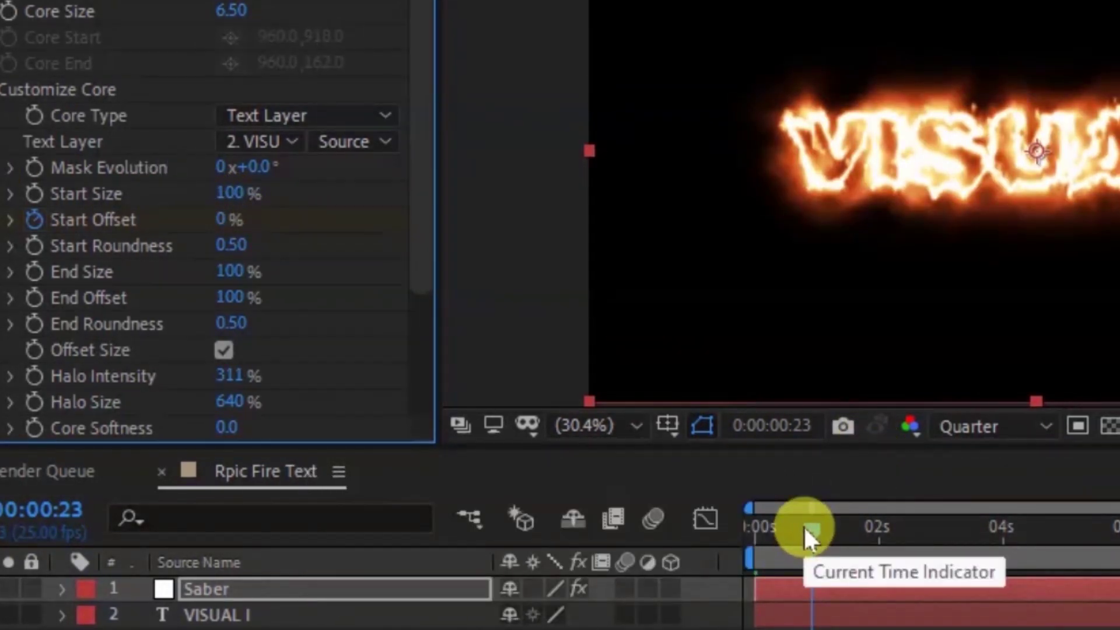
left_click_drag(803, 525, 449, 450)
key("space")
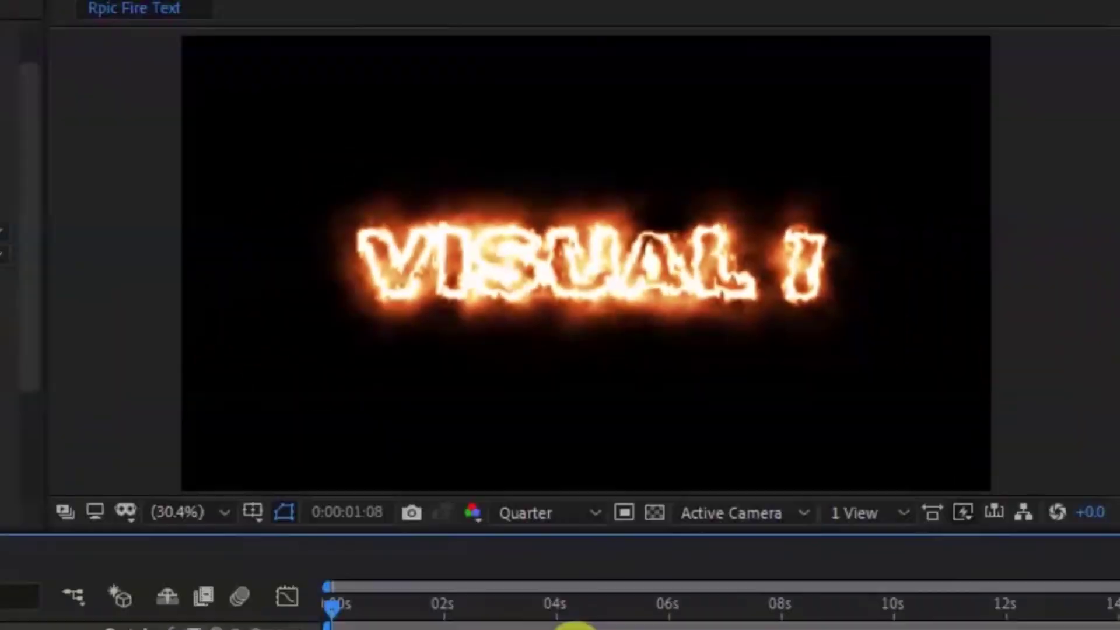
left_click_drag(450, 443, 410, 457)
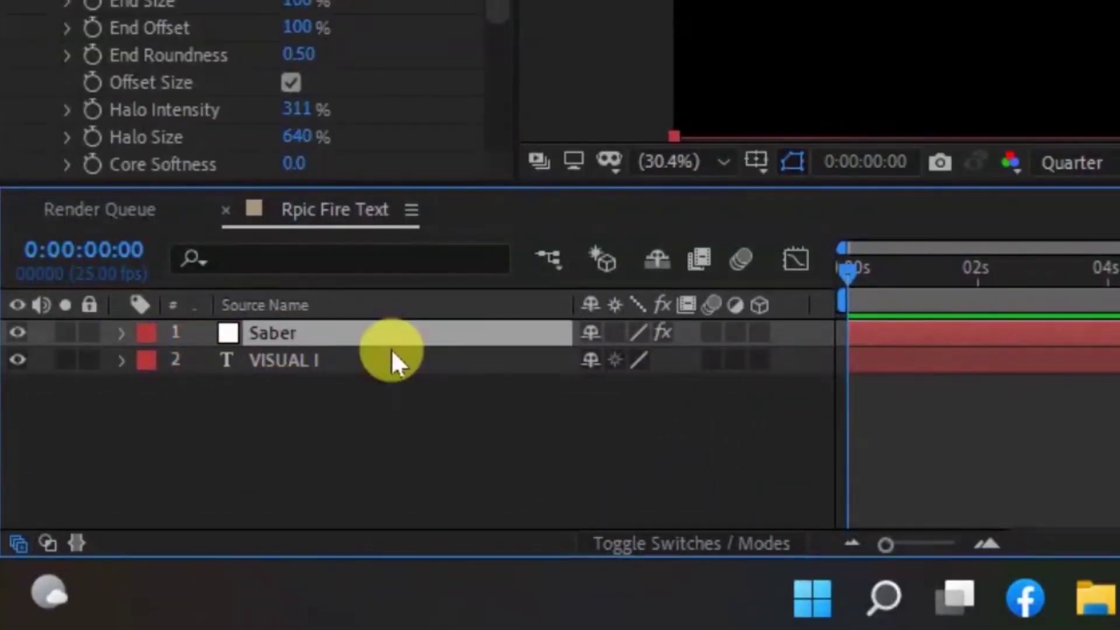
Step: Reveal the Saber effect's Customize Core properties in the timeline down to Start Offset
key("e")
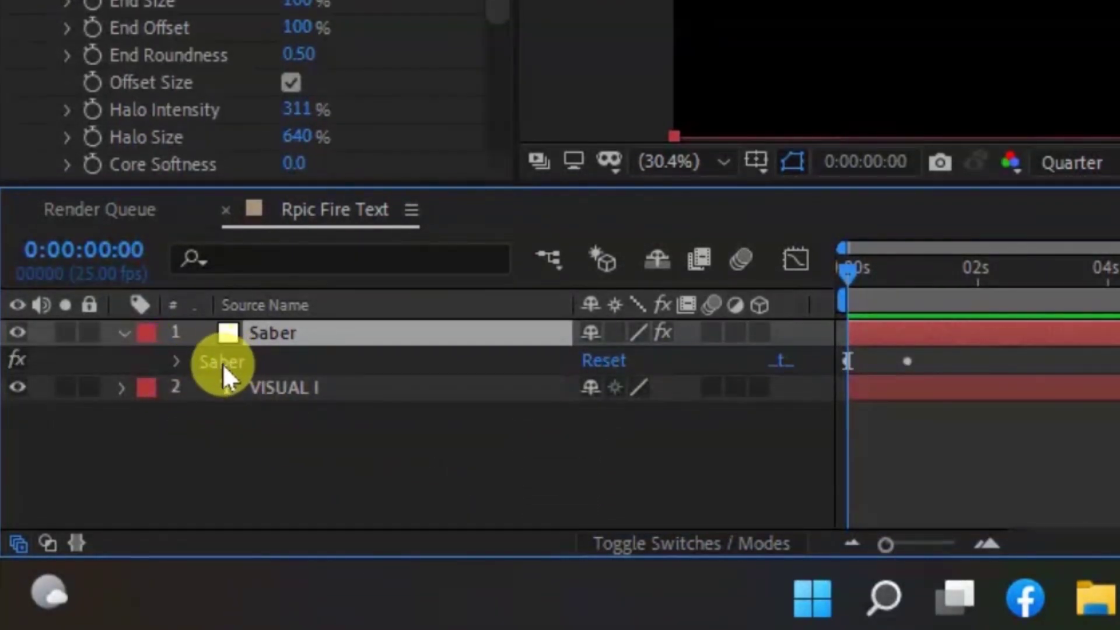
left_click(174, 359)
scroll(642, 419, "down", 3)
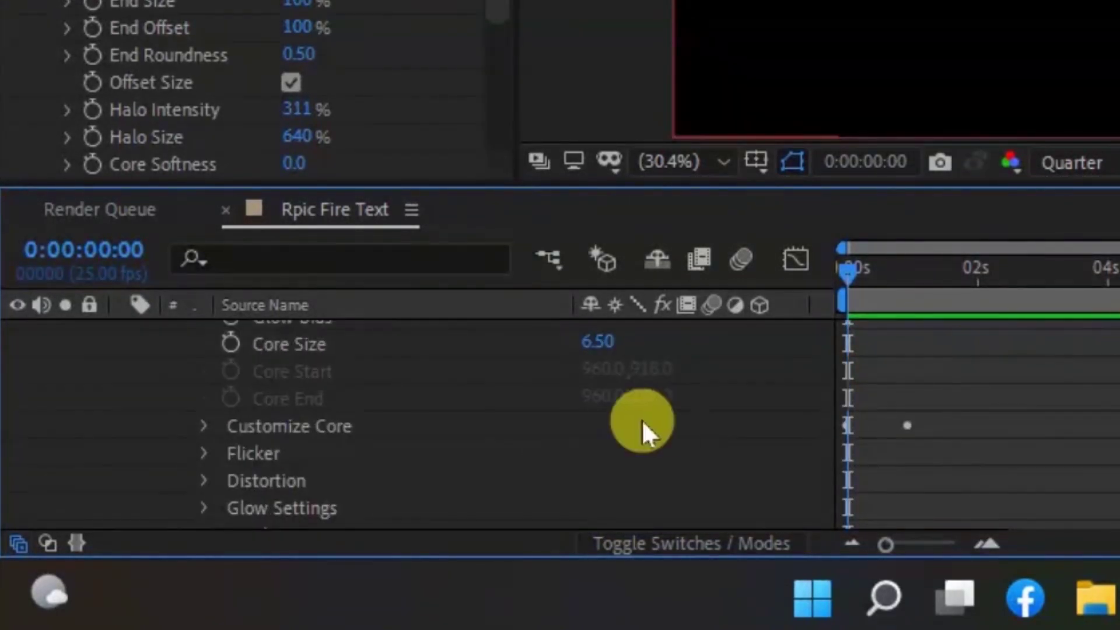
left_click(203, 426)
scroll(203, 426, "down", 2)
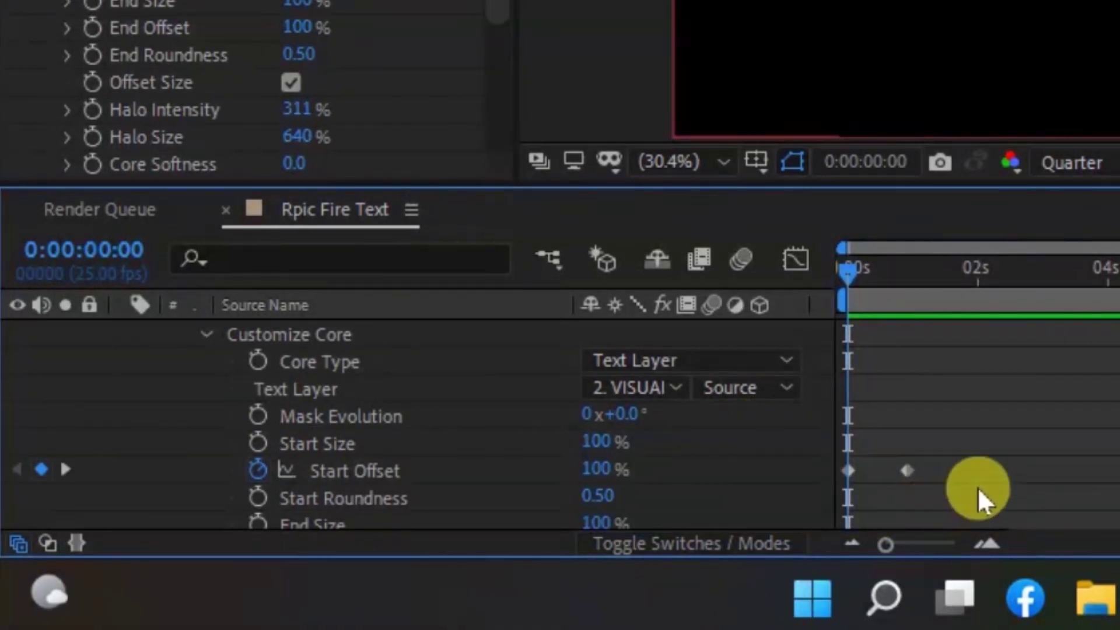
Step: Marquee-select the Start Offset keyframes and open their keyframe context menu
left_click_drag(977, 487, 901, 492)
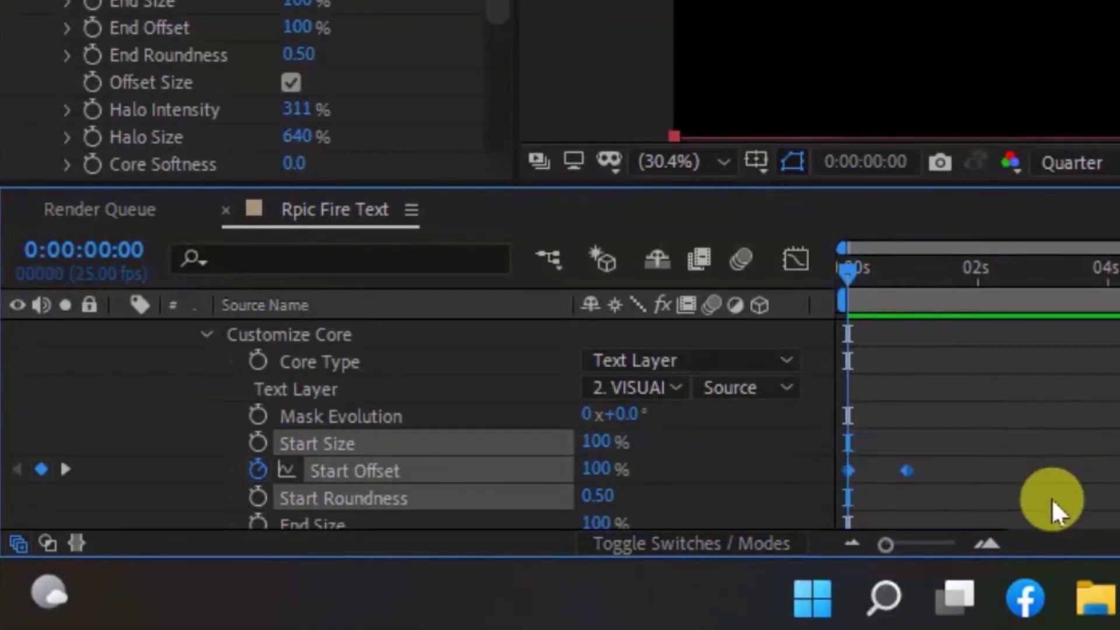
left_click(1010, 503)
left_click_drag(872, 471, 806, 432)
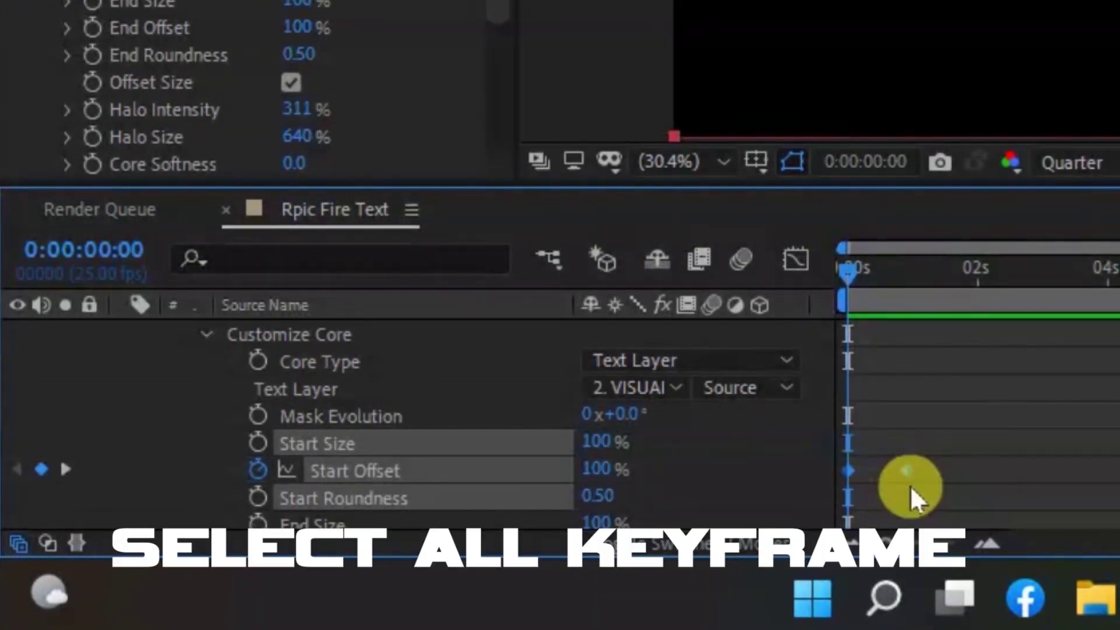
right_click(907, 468)
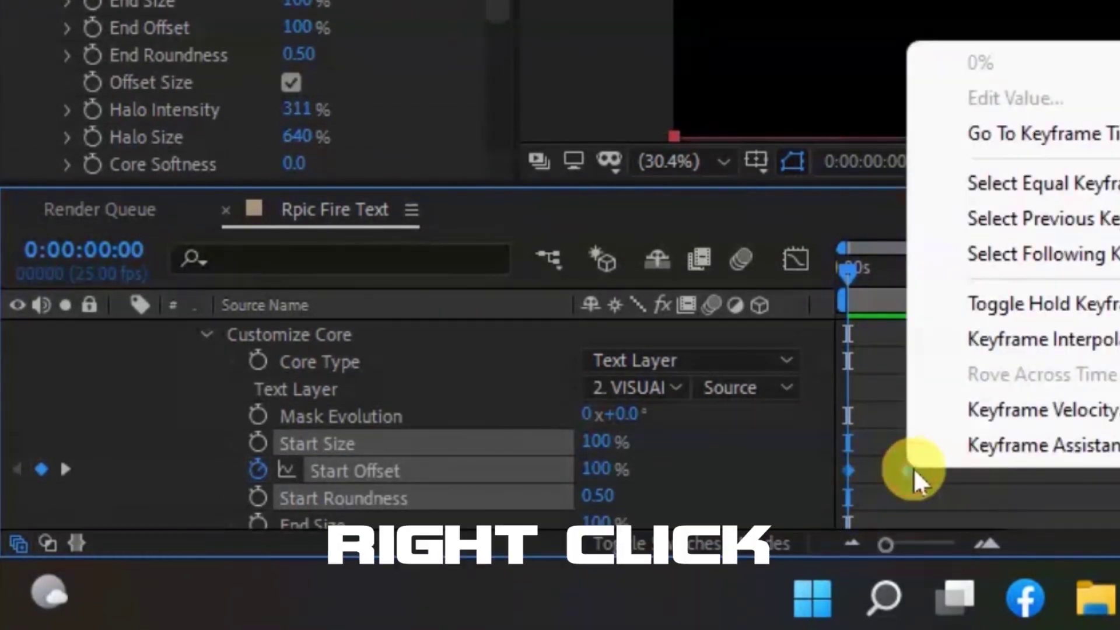
Step: Apply Easy Ease Out to the Start Offset keyframes, preview, and show their curve in the Graph Editor
mouse_move(975, 454)
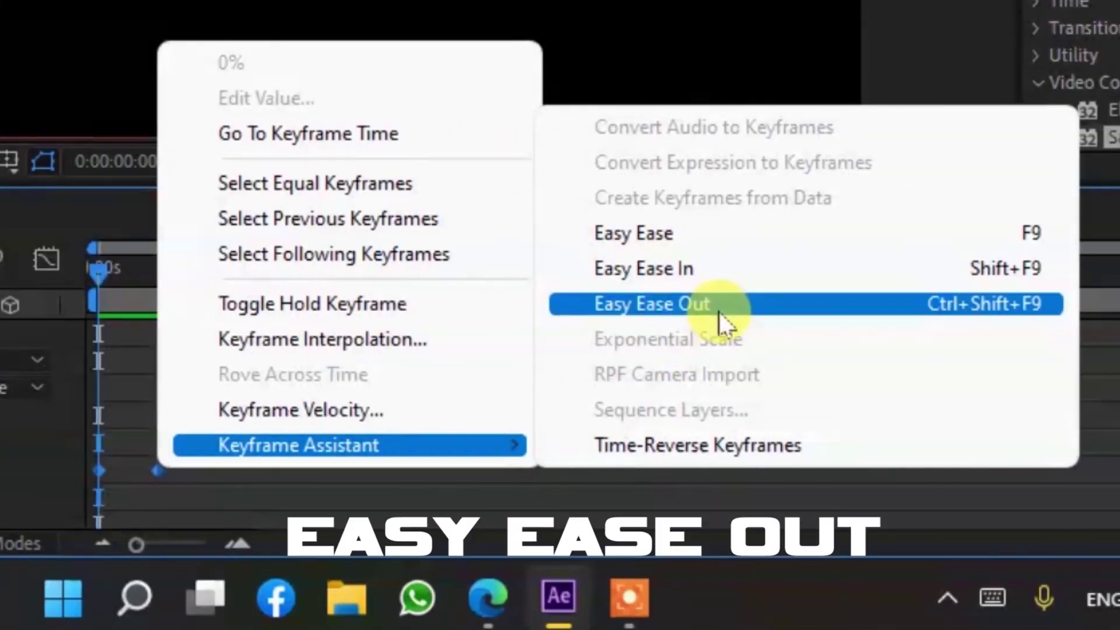
left_click(719, 313)
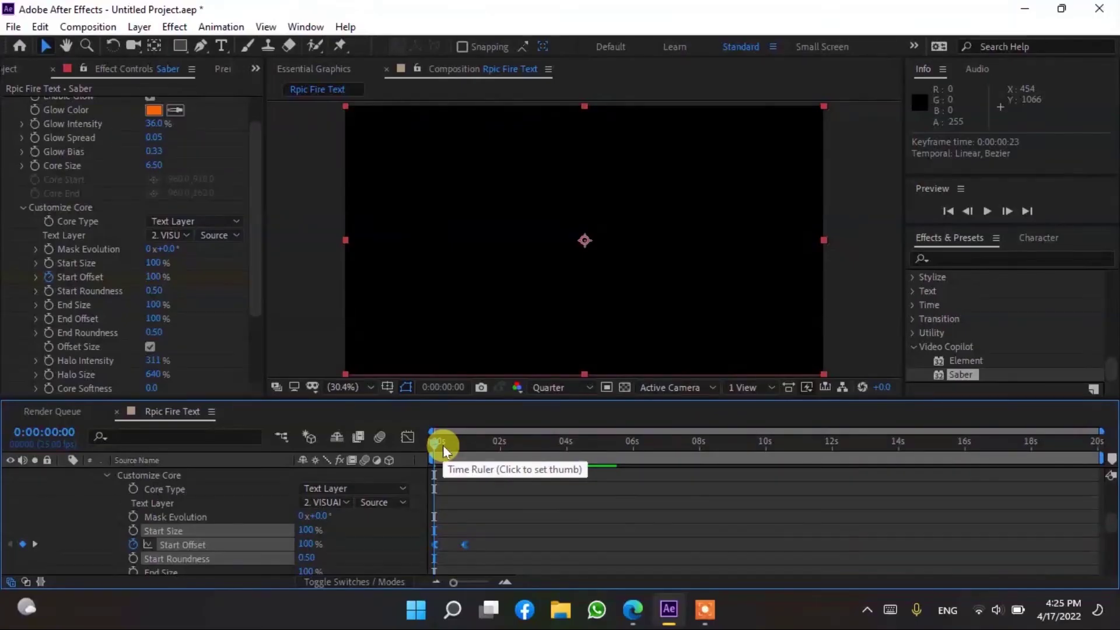
key("space")
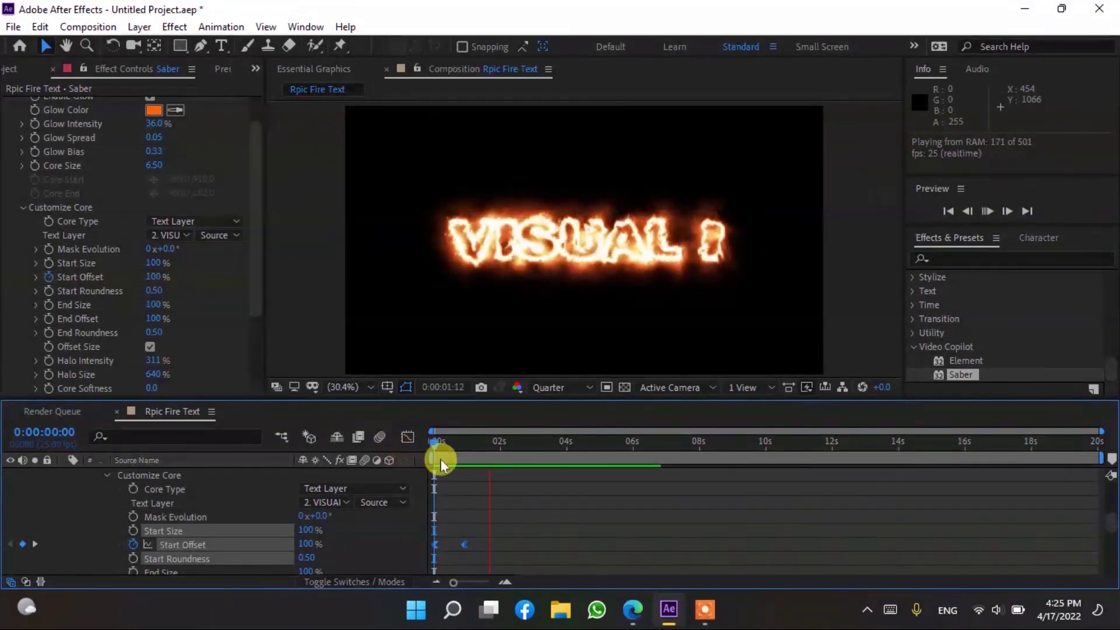
key("space")
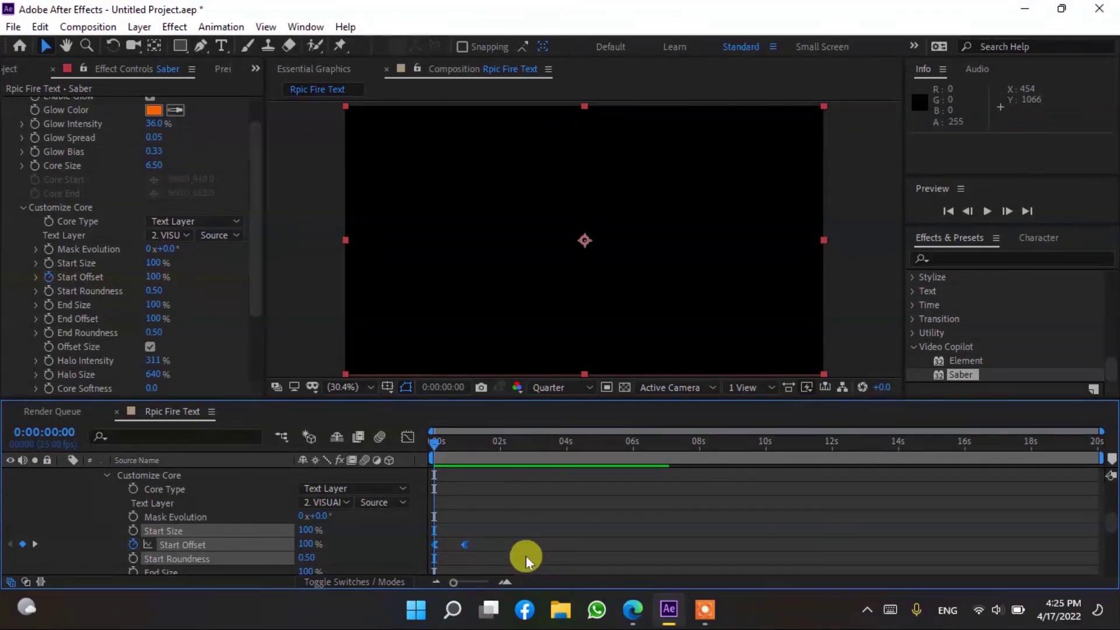
left_click_drag(519, 558, 412, 532)
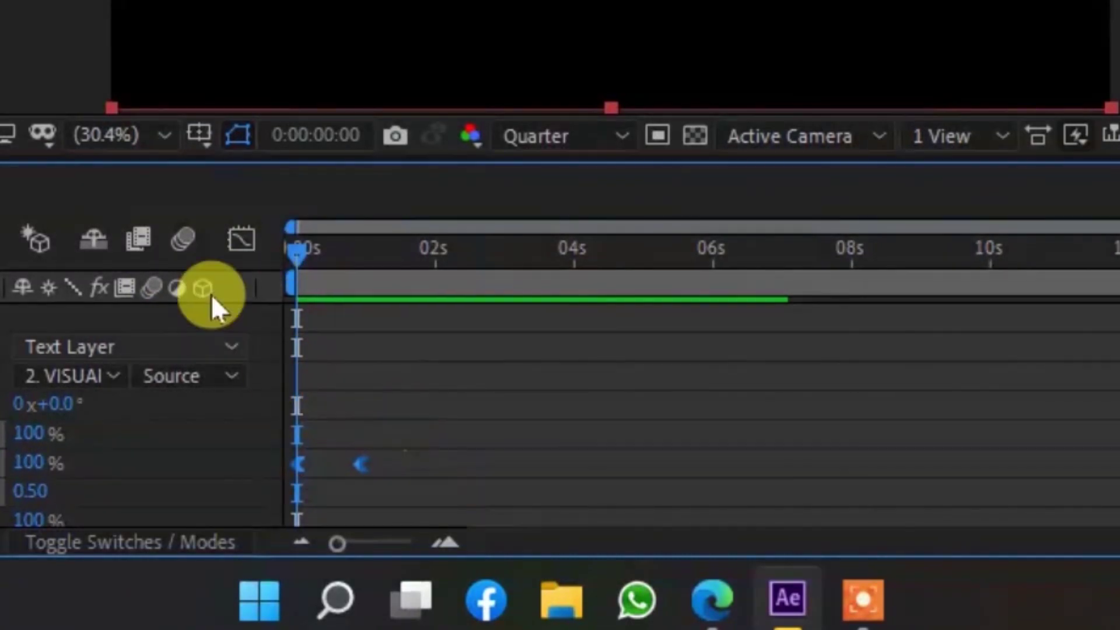
left_click(243, 266)
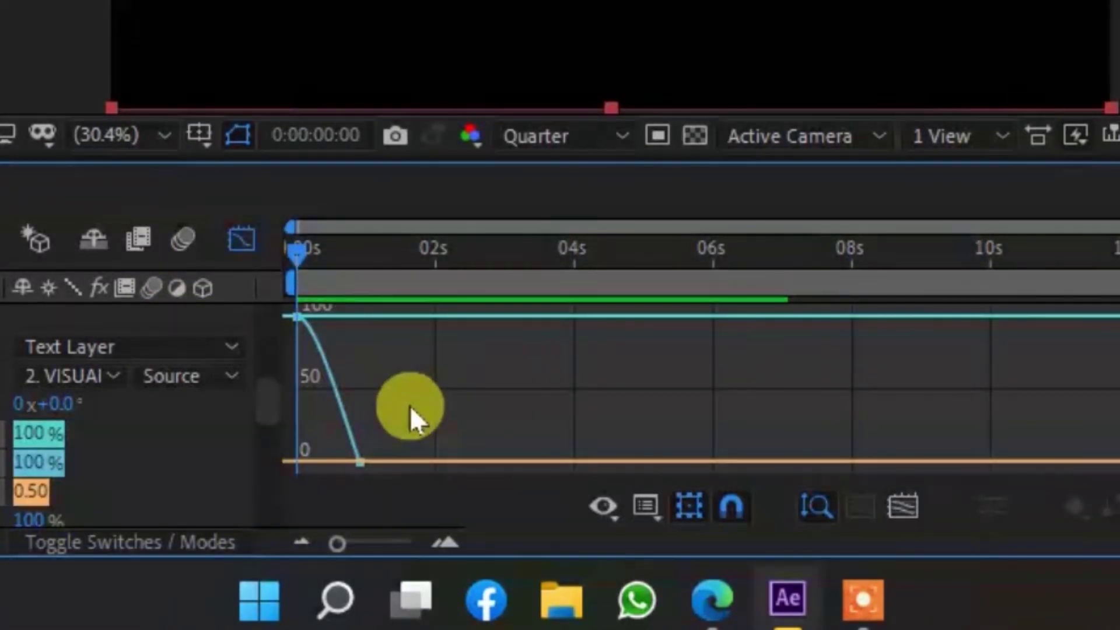
Step: Drag the 0s keyframe's Bezier handle right to lengthen the Start Offset ease, then preview
scroll(373, 373, "up", 3)
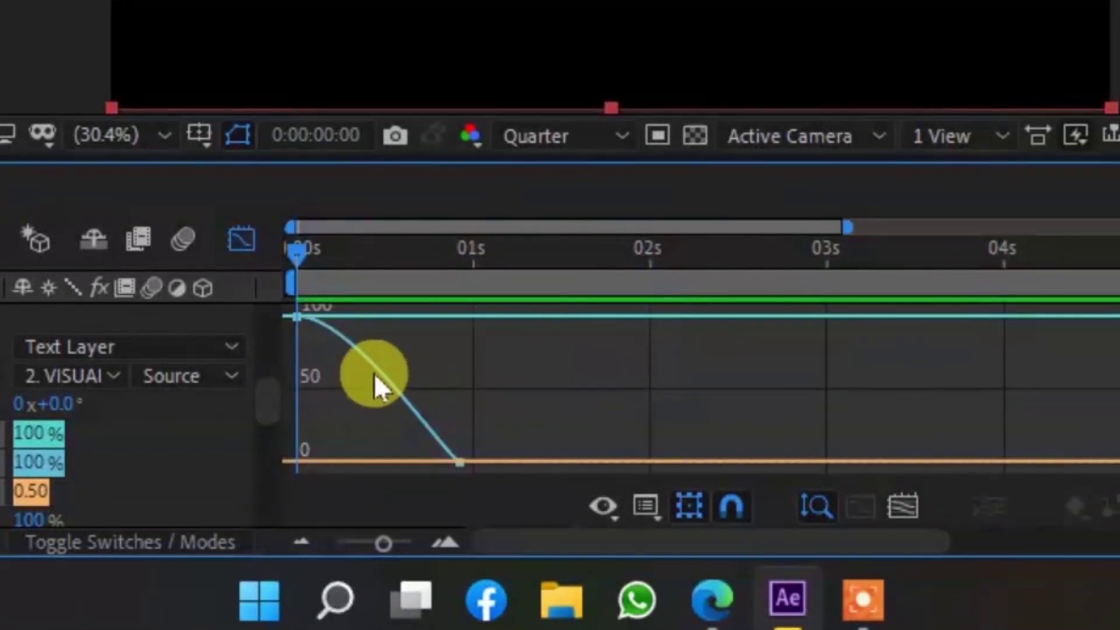
left_click(298, 315)
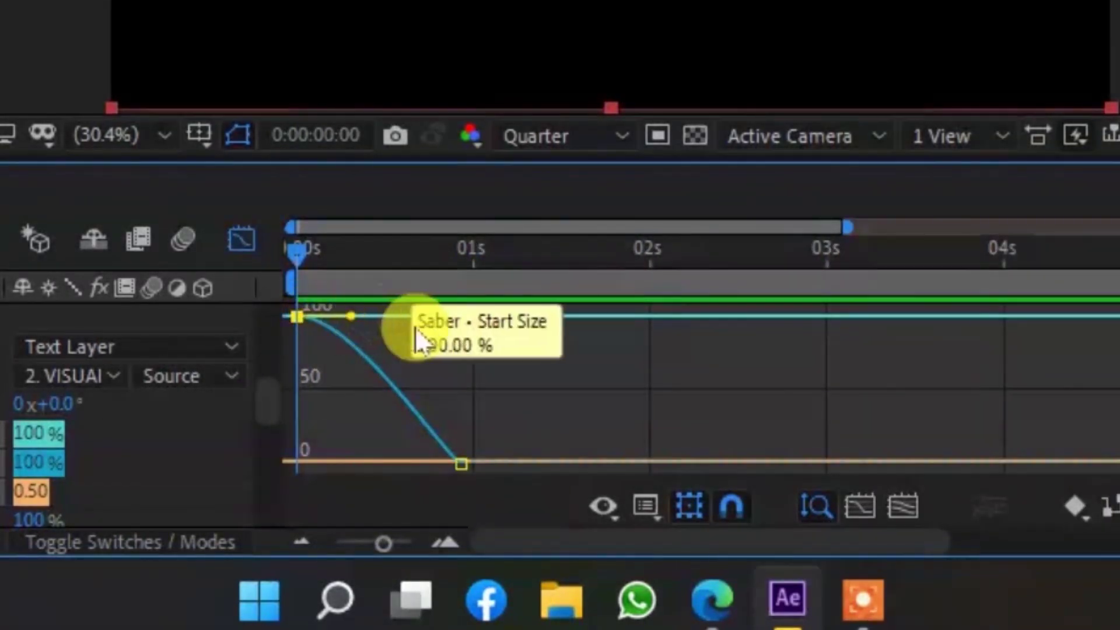
left_click_drag(351, 316, 434, 326)
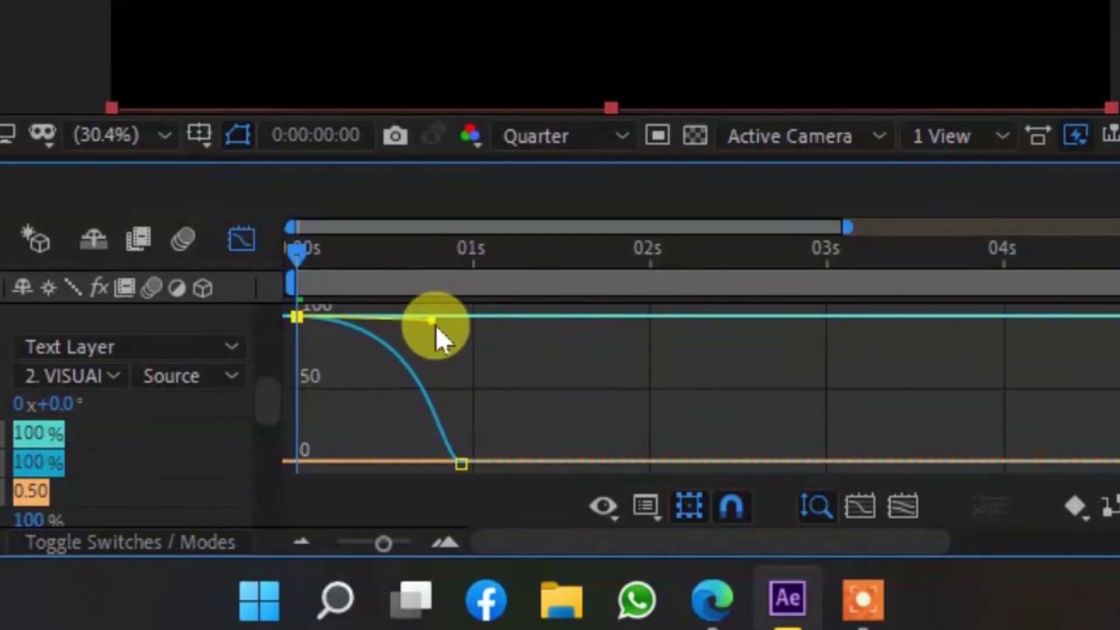
left_click_drag(434, 324, 443, 324)
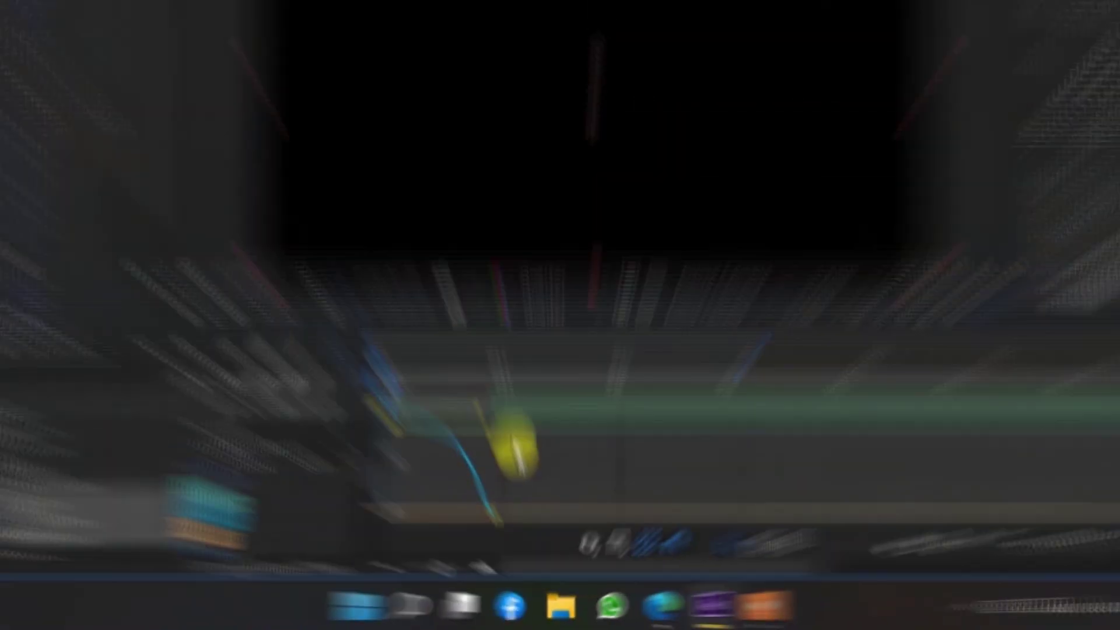
key("space")
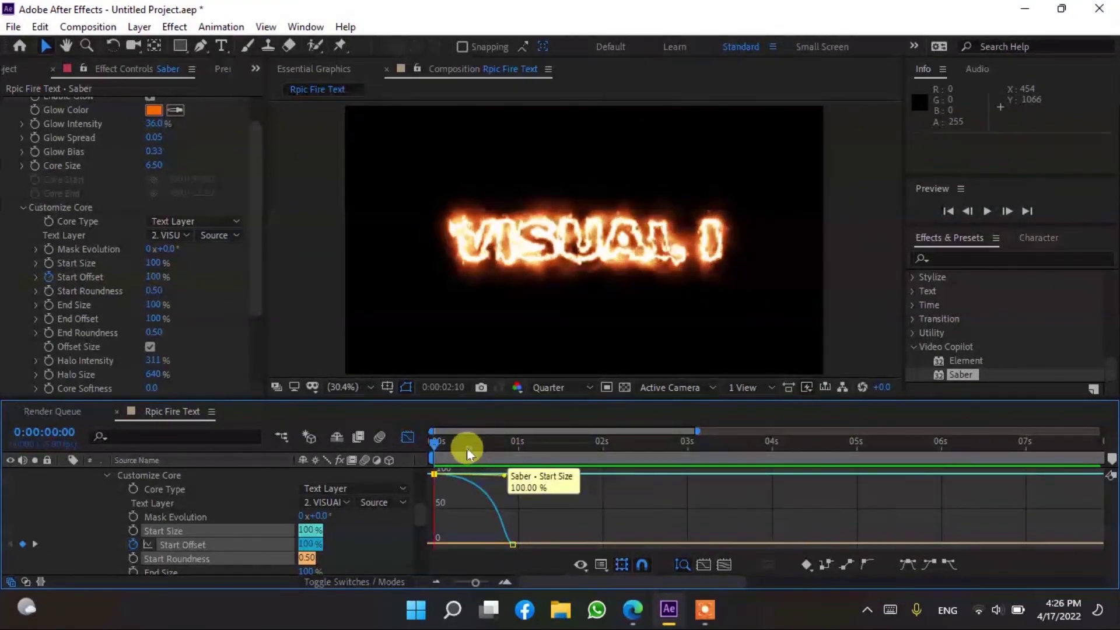
key("space")
key("space")
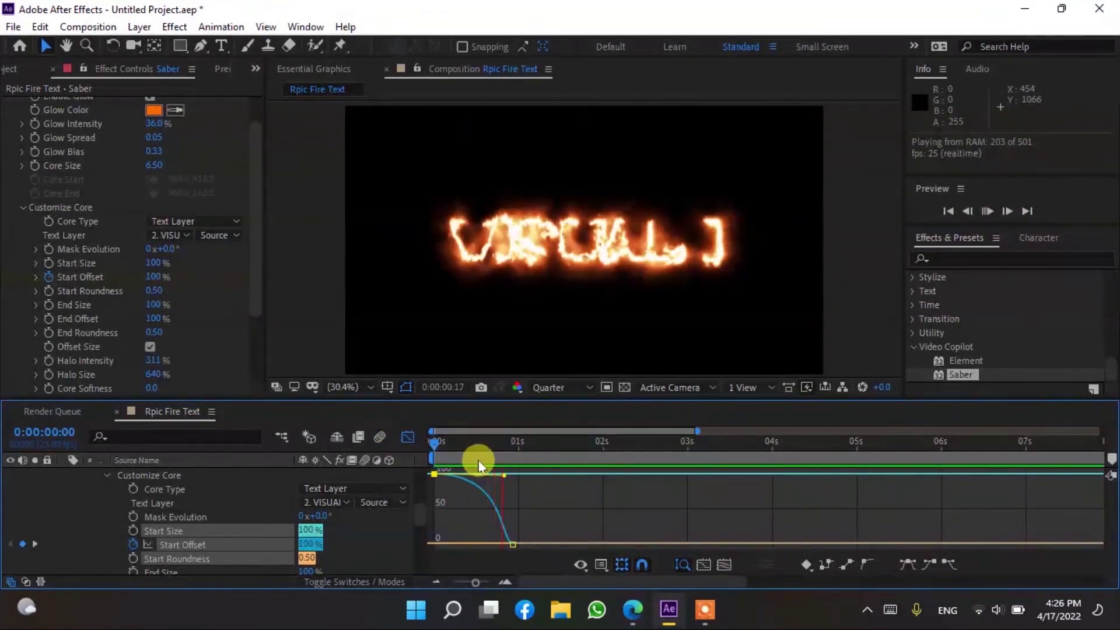
key("space")
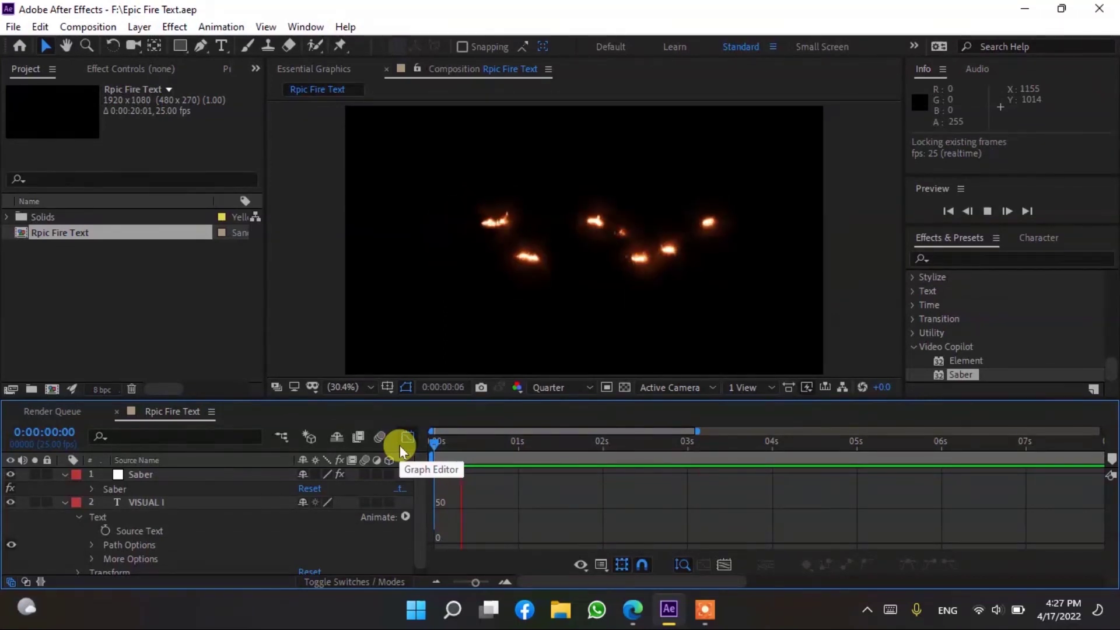
Step: Stop playback, collapse VISUAL I, turn off the Graph Editor, and reselect the Start Offset keyframes
key("space")
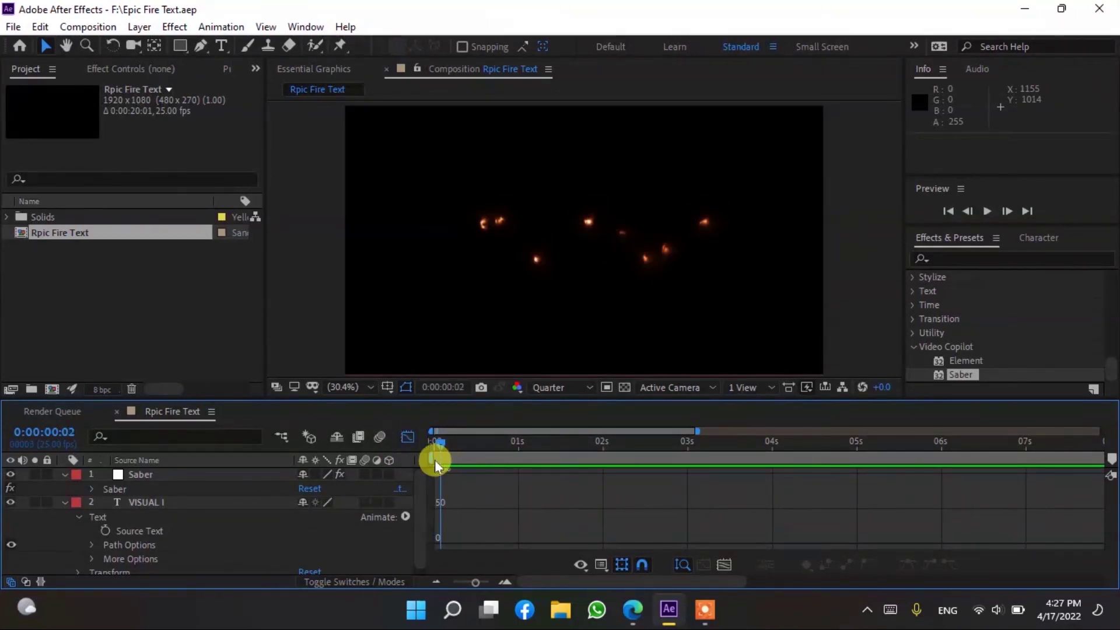
left_click(38, 473)
left_click(63, 501)
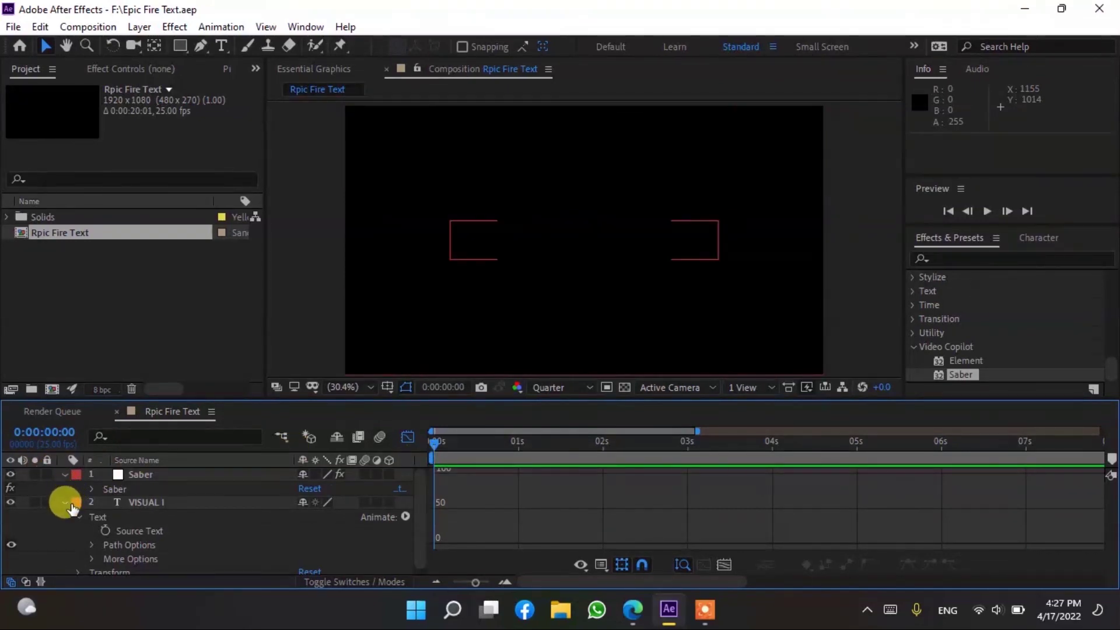
left_click(65, 502)
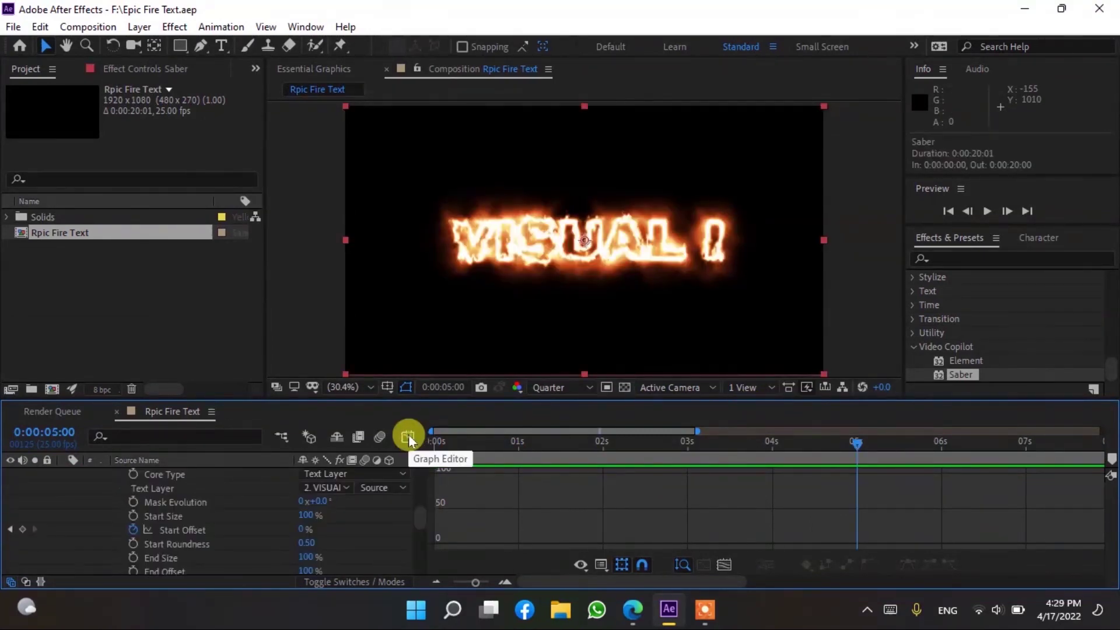
left_click(408, 437)
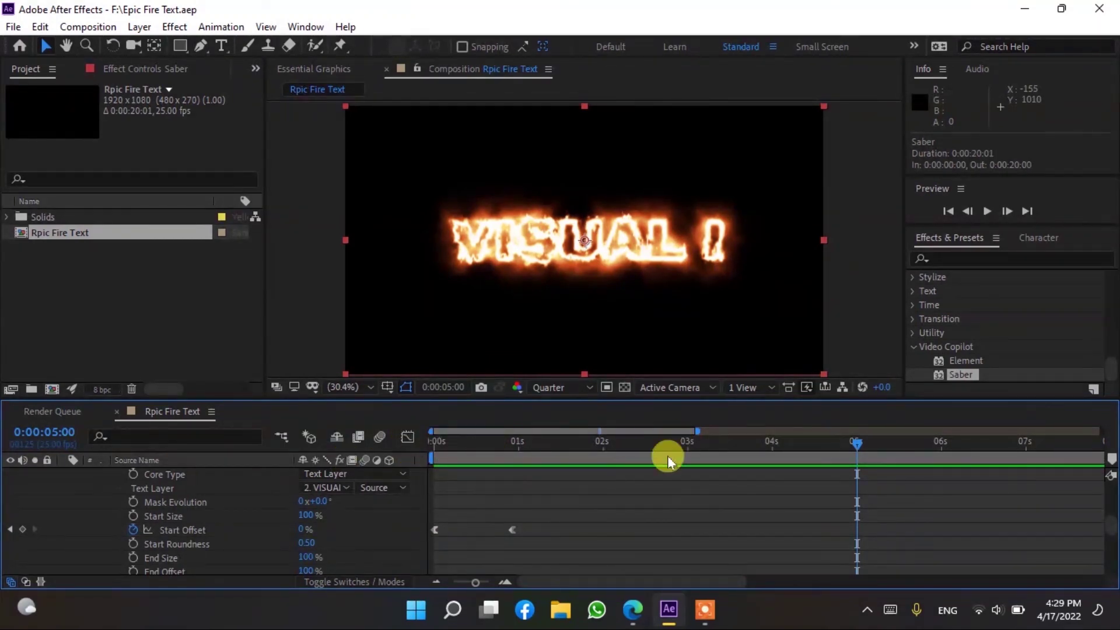
left_click_drag(590, 569, 434, 523)
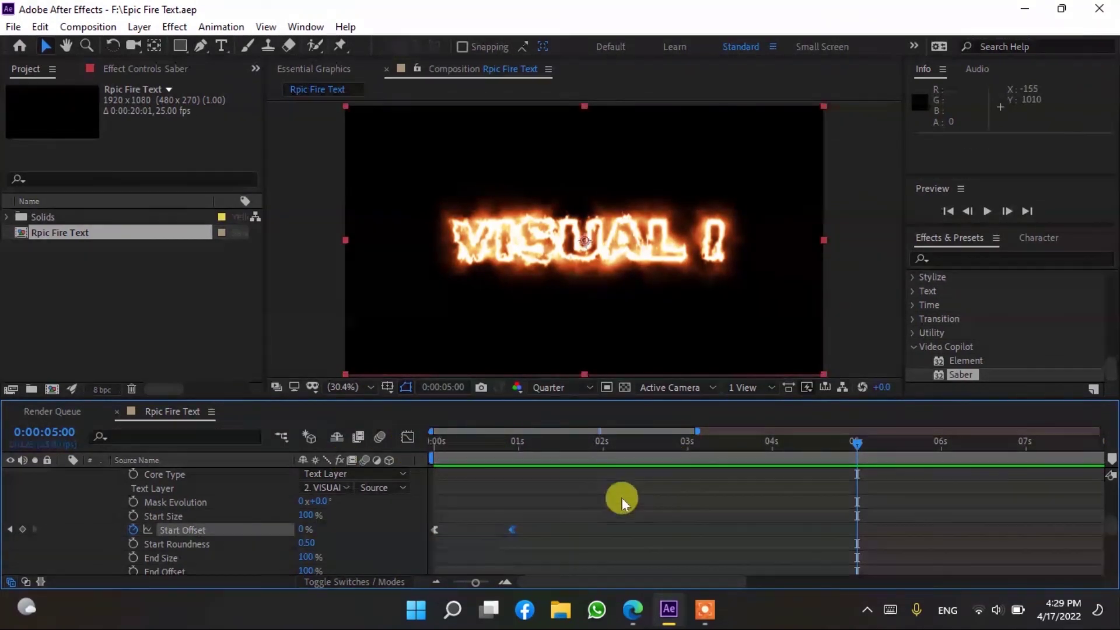
left_click(877, 521)
Step: Key Start Offset at 0% at 0:00:04:24 and at 100% at 0:00:05:12
left_click(854, 442)
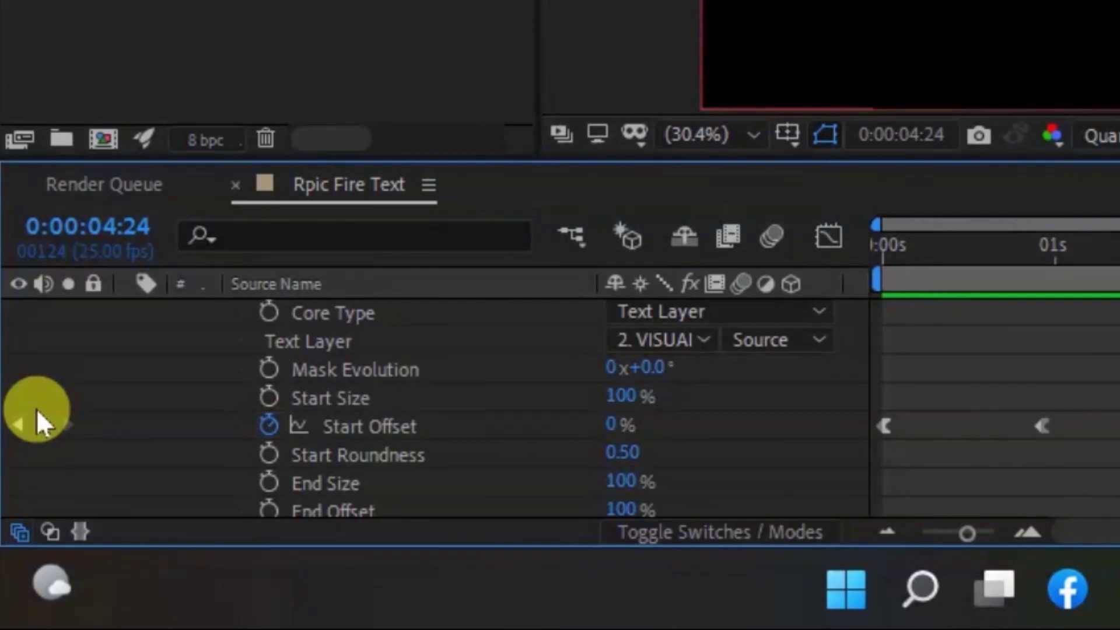
left_click(43, 418)
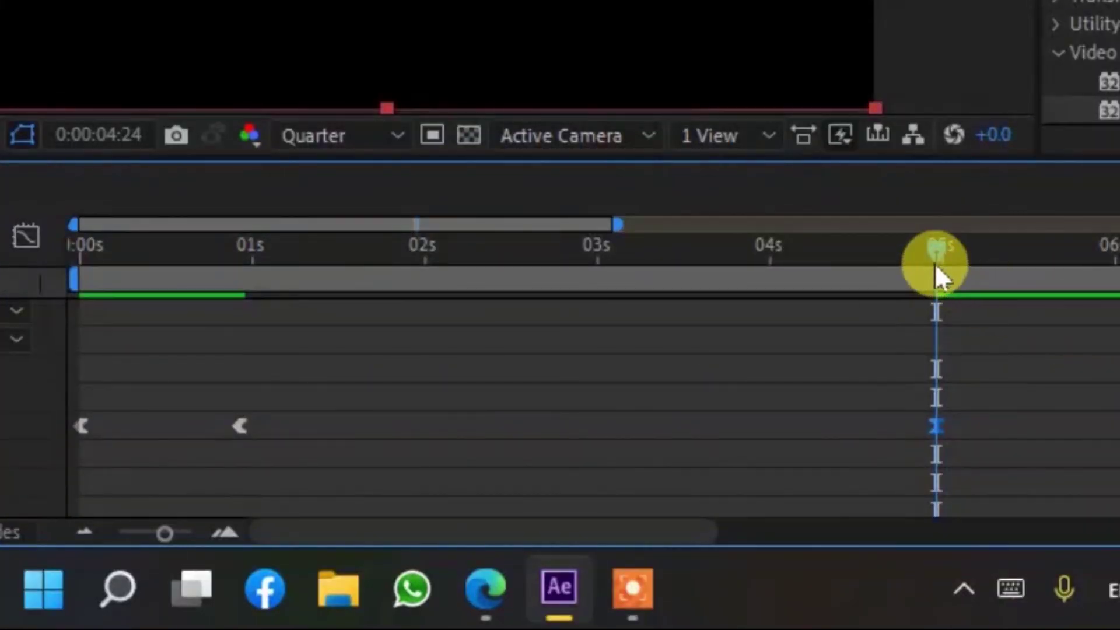
left_click_drag(931, 241, 1026, 234)
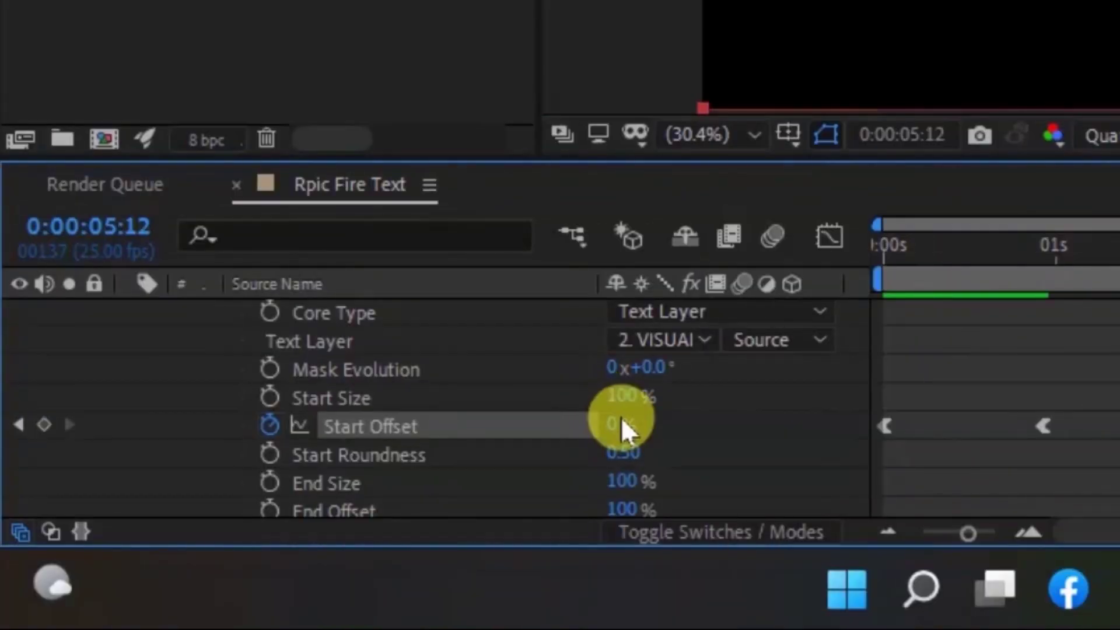
left_click(603, 424)
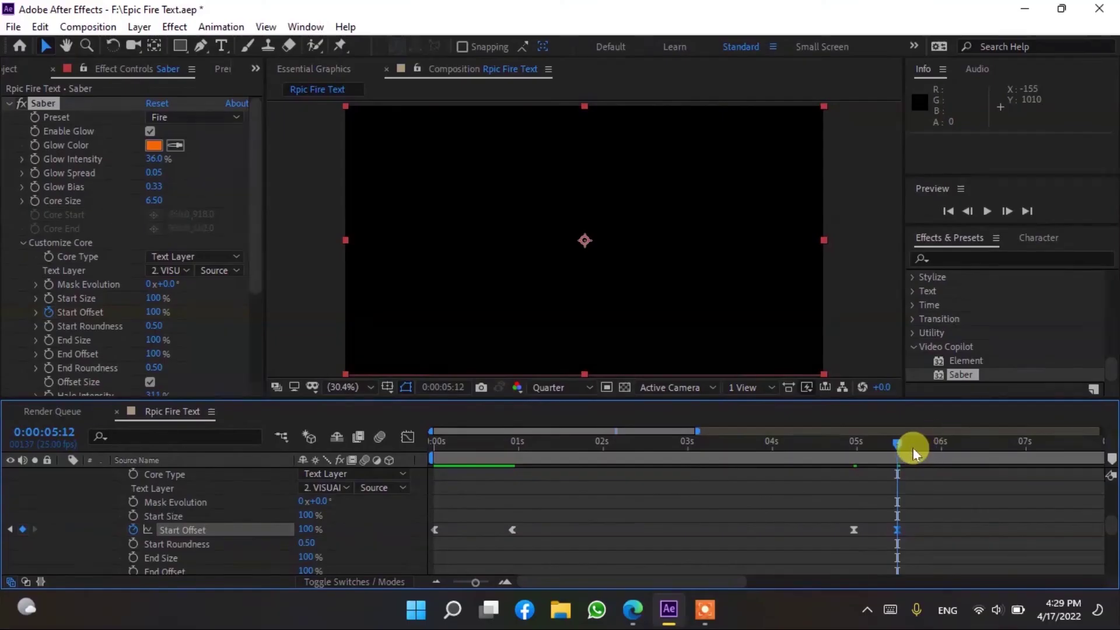
Step: Preview the burn-in and burn-out from the start, checking Start Offset around 4:20
key("Home")
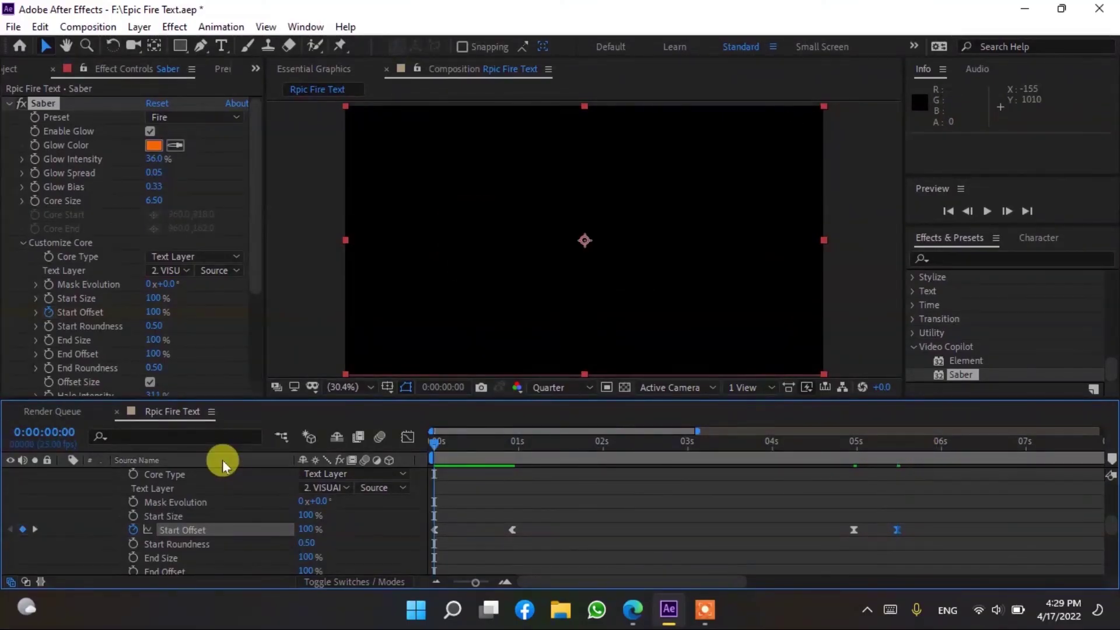
key("space")
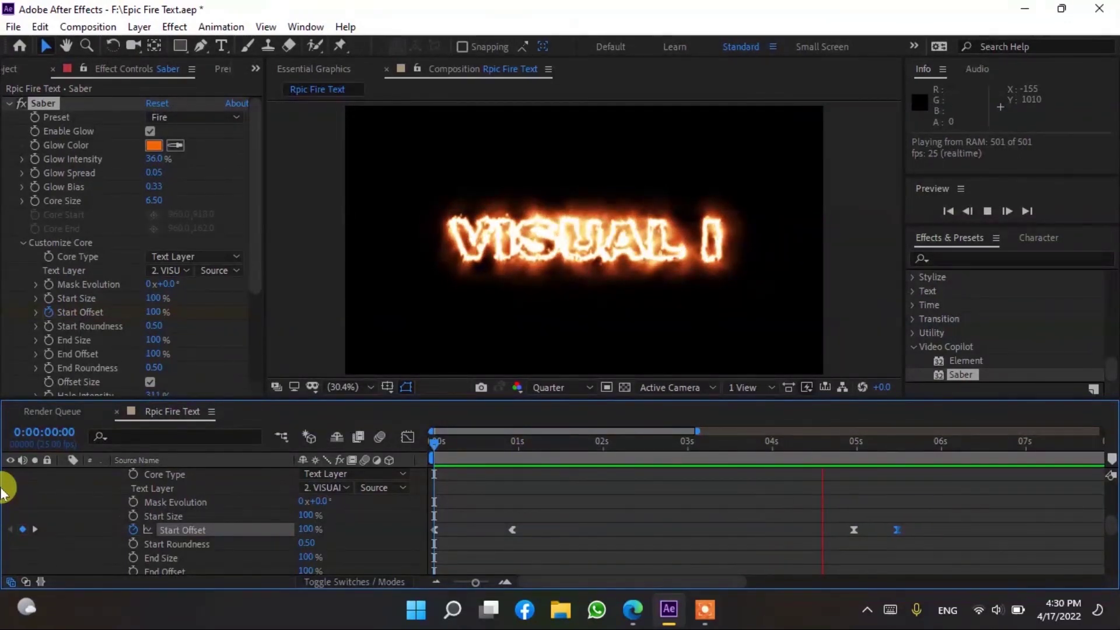
key("space")
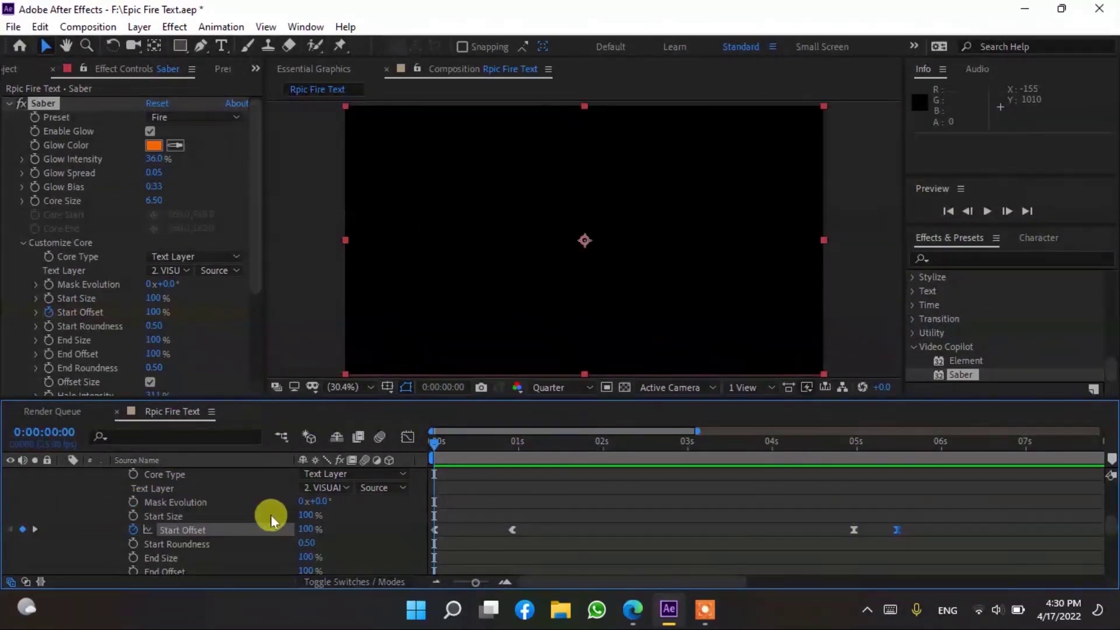
left_click_drag(828, 445, 796, 445)
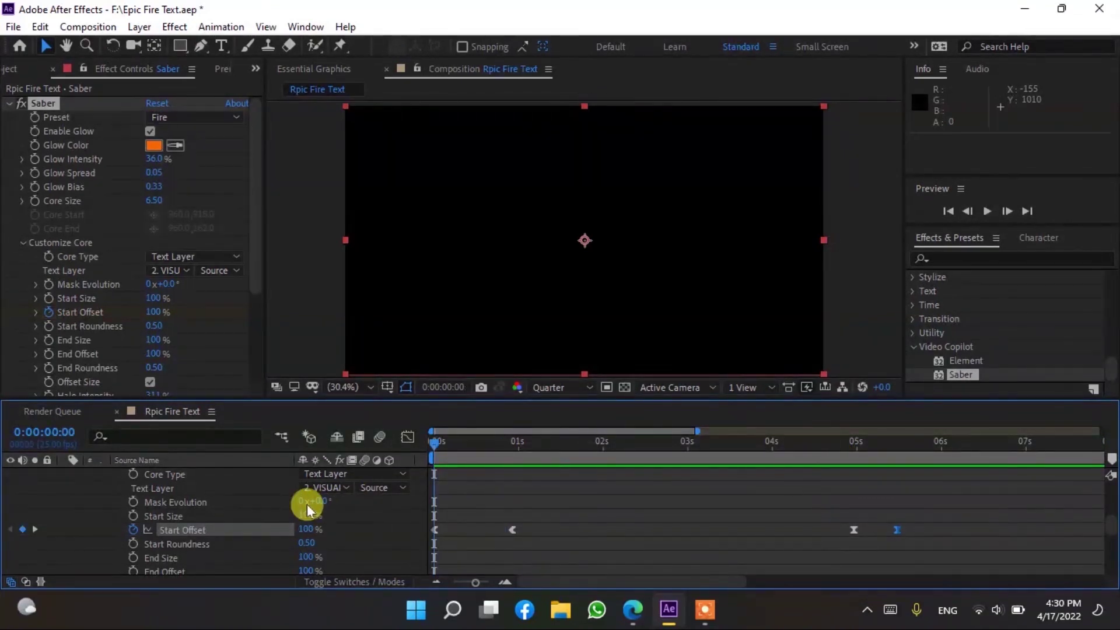
key("Home")
scroll(218, 519, "up", 4)
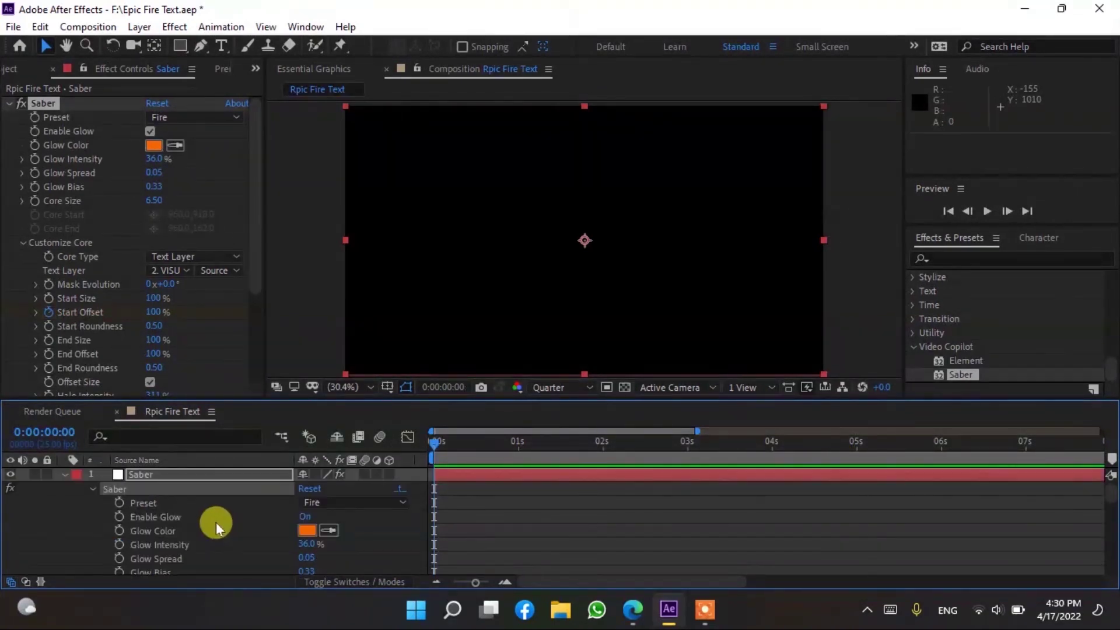
Step: Collapse the Saber layer's properties and reveal the Mode column for the Saber and VISUAL I layers
left_click(65, 475)
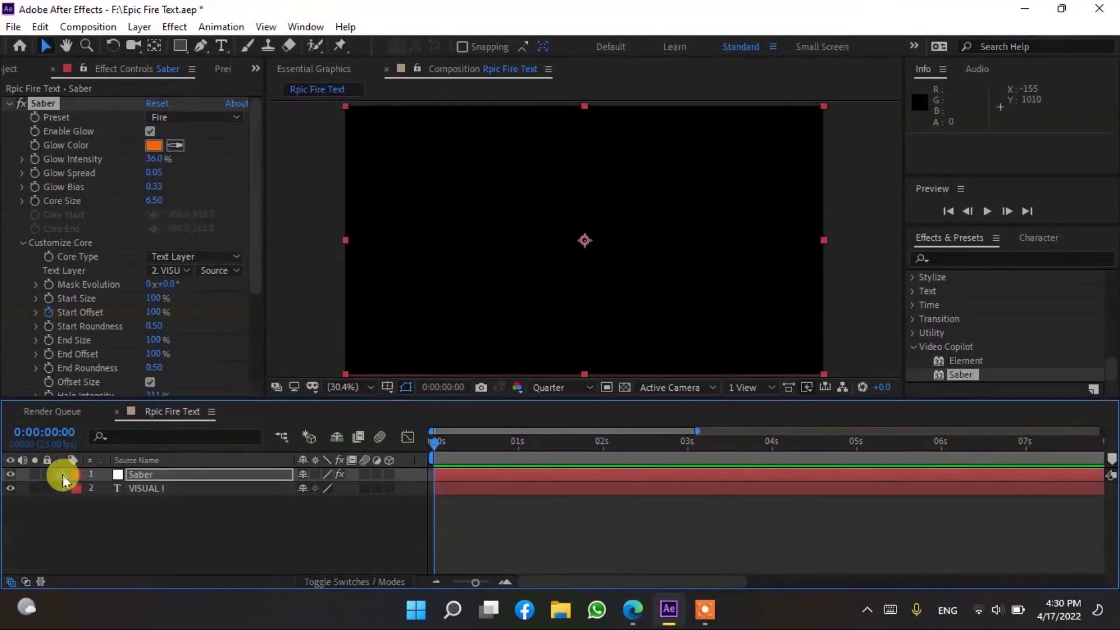
left_click(134, 488)
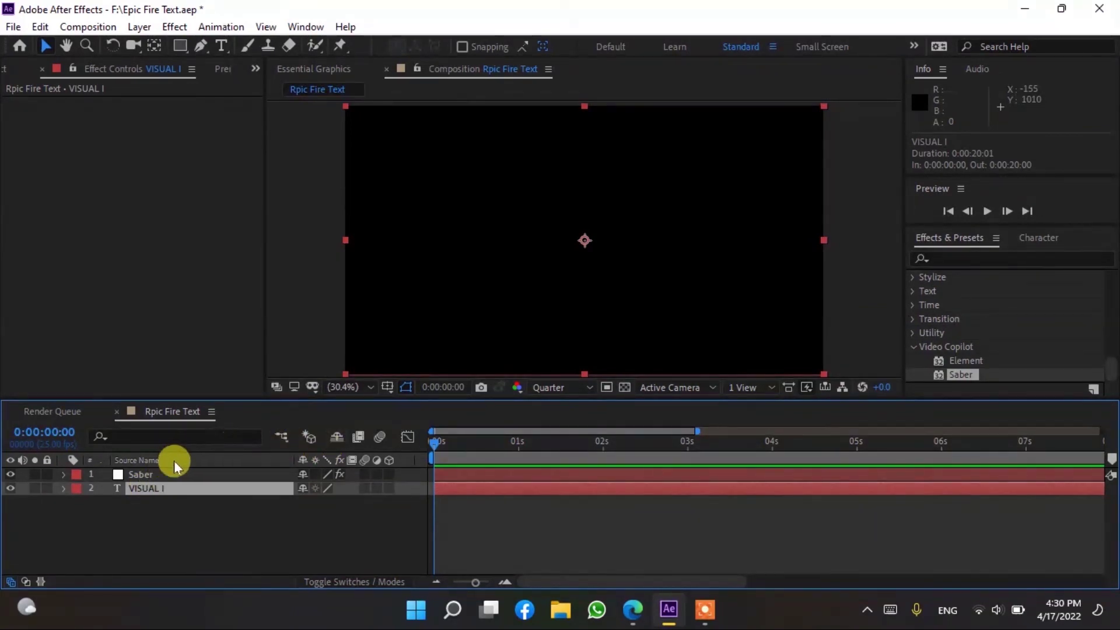
left_click(177, 476)
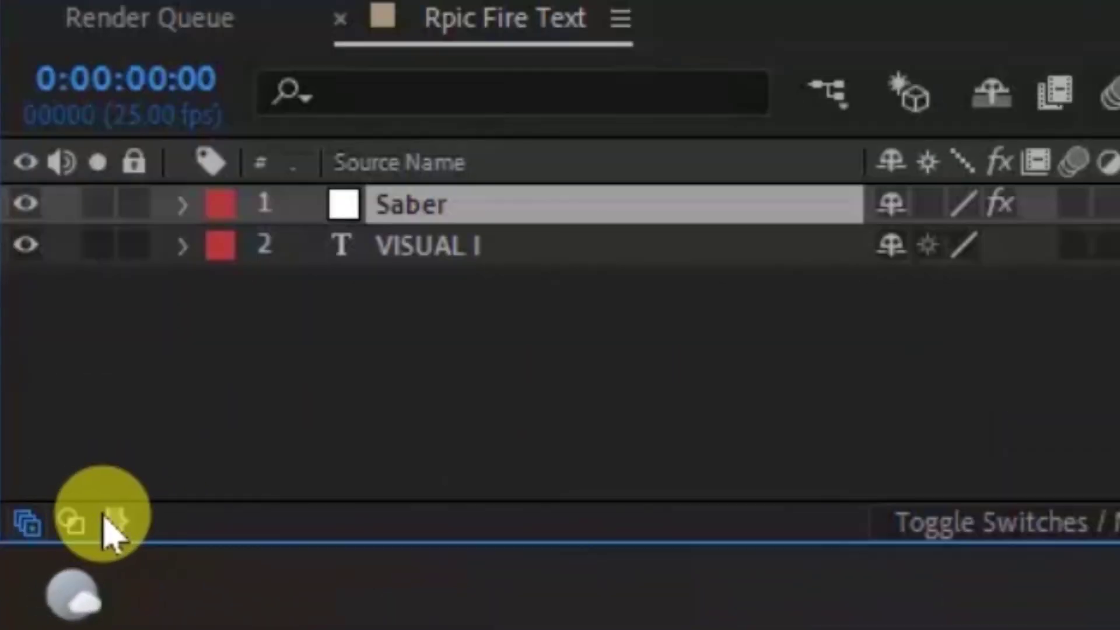
left_click(71, 524)
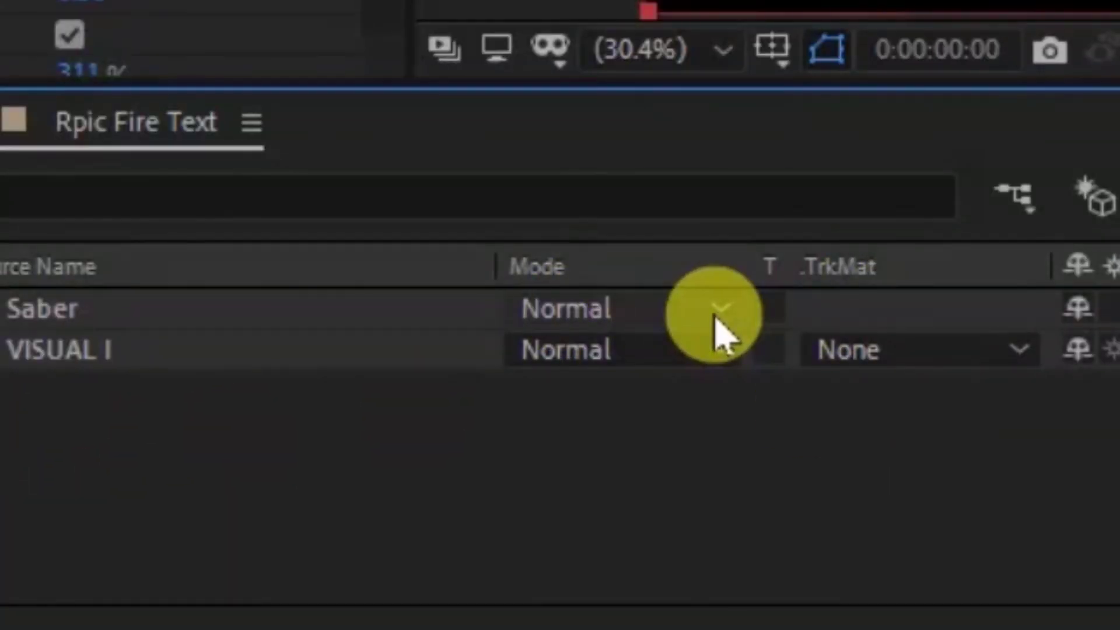
Step: Set the Saber layer's blending mode to Screen
left_click(516, 269)
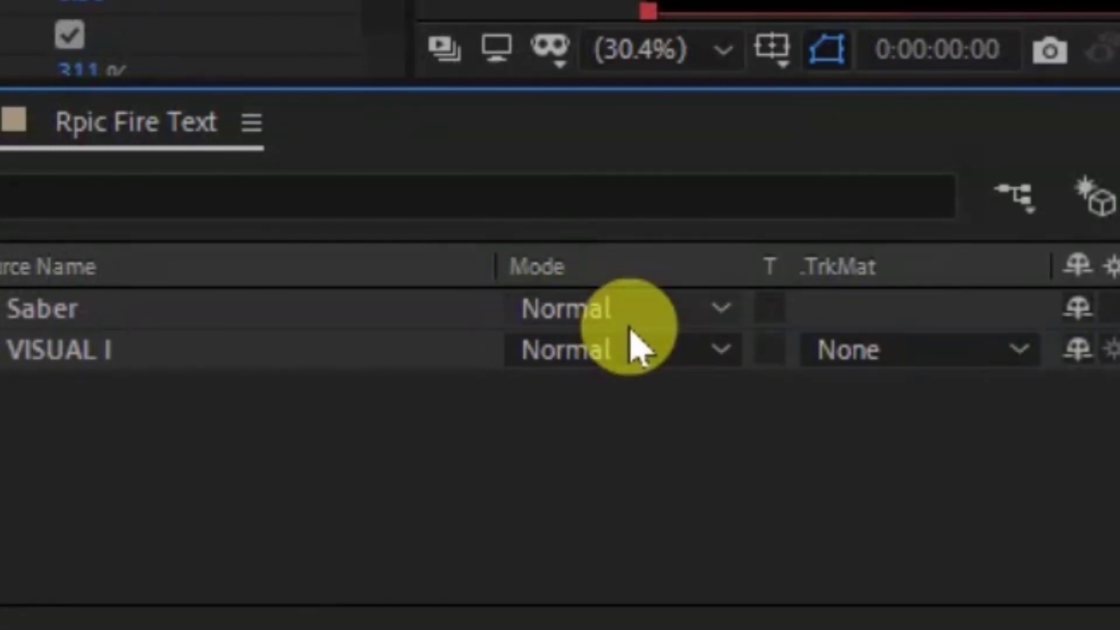
left_click(627, 324)
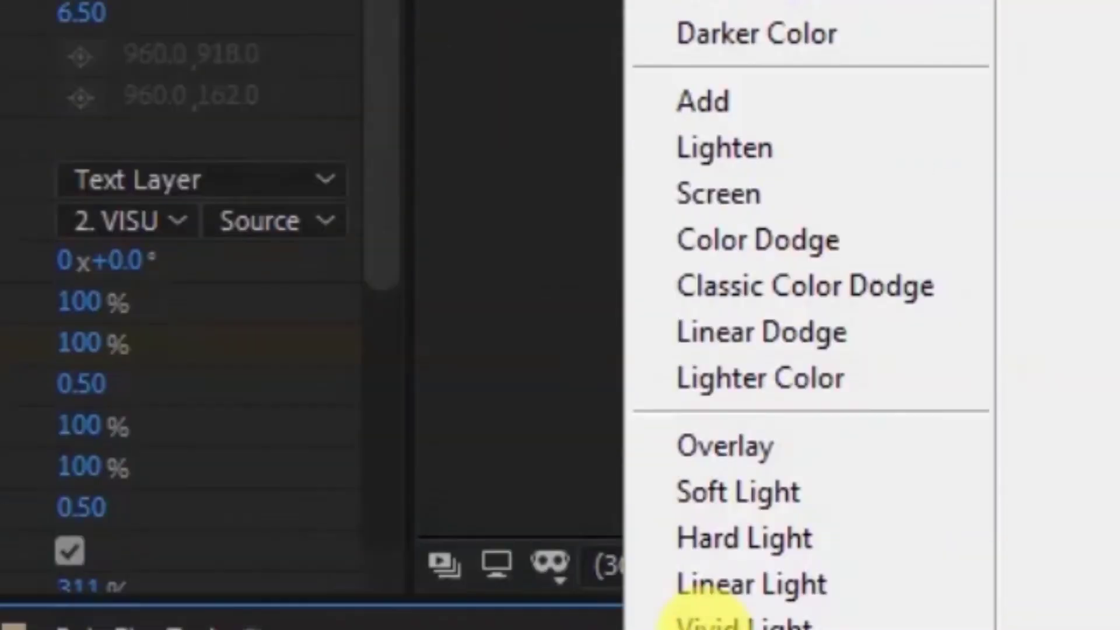
left_click(706, 560)
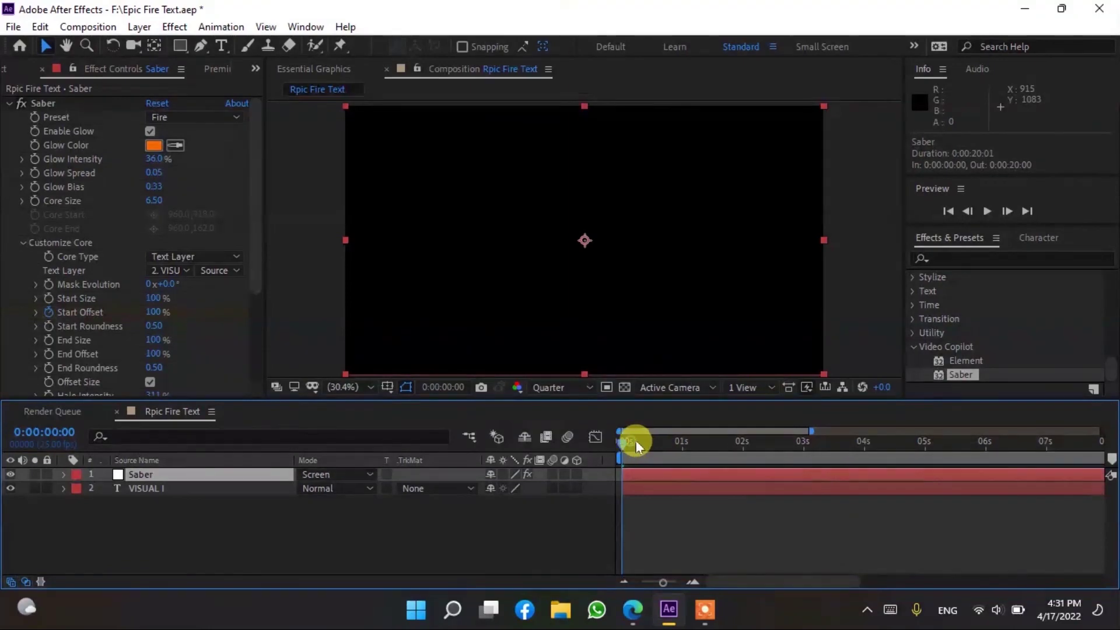
Step: Preview the composition and zoom the timeline out to show all 20 seconds
key("space")
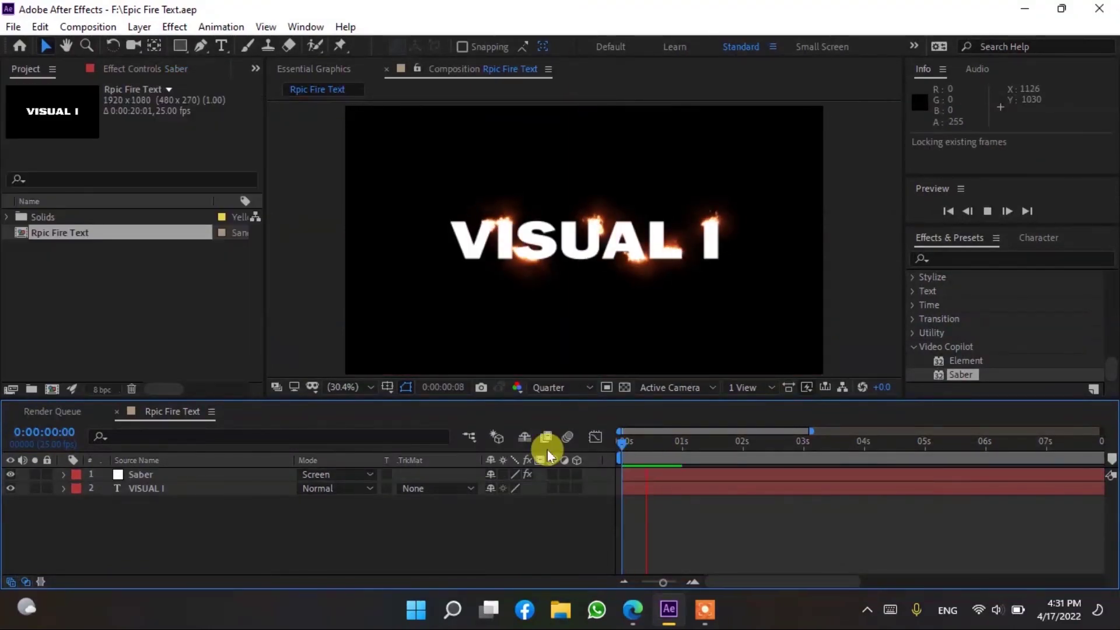
key("space")
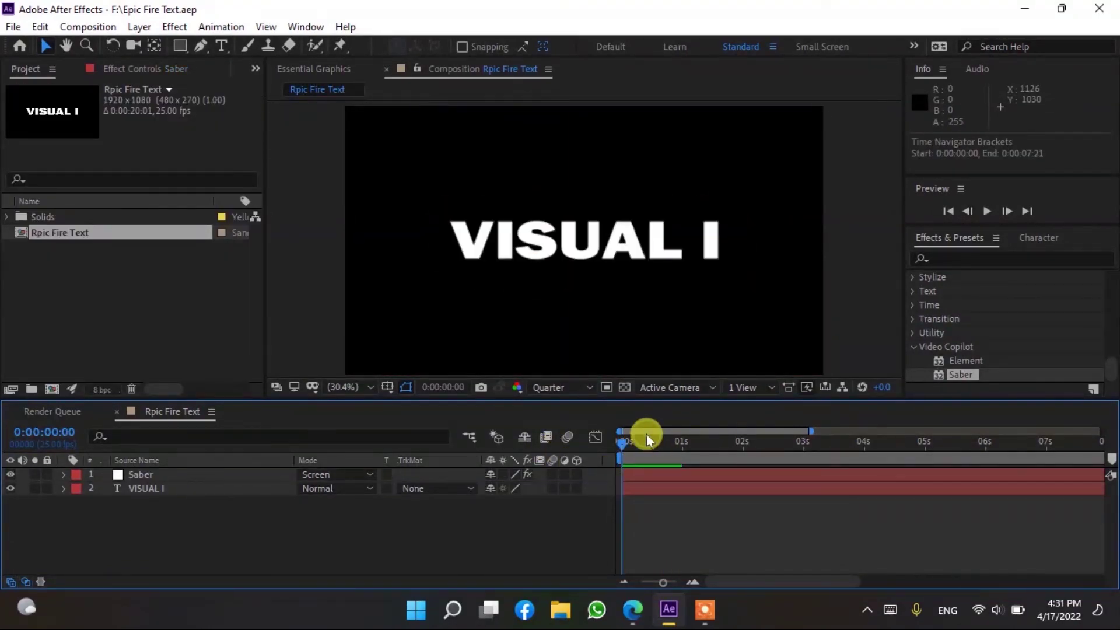
left_click_drag(647, 433, 661, 442)
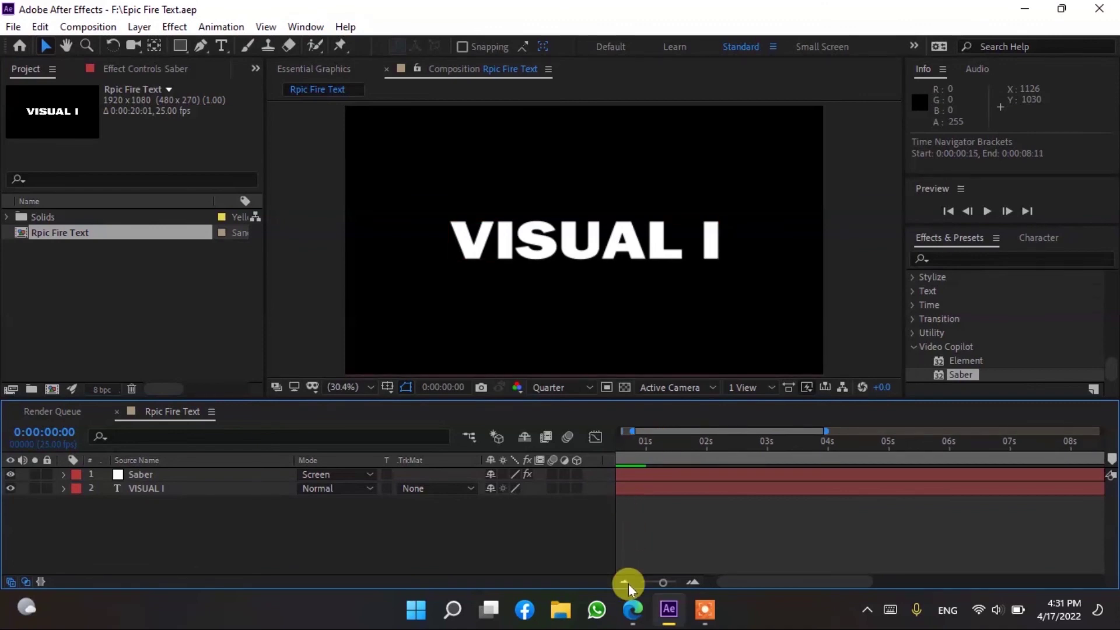
left_click_drag(658, 582, 641, 582)
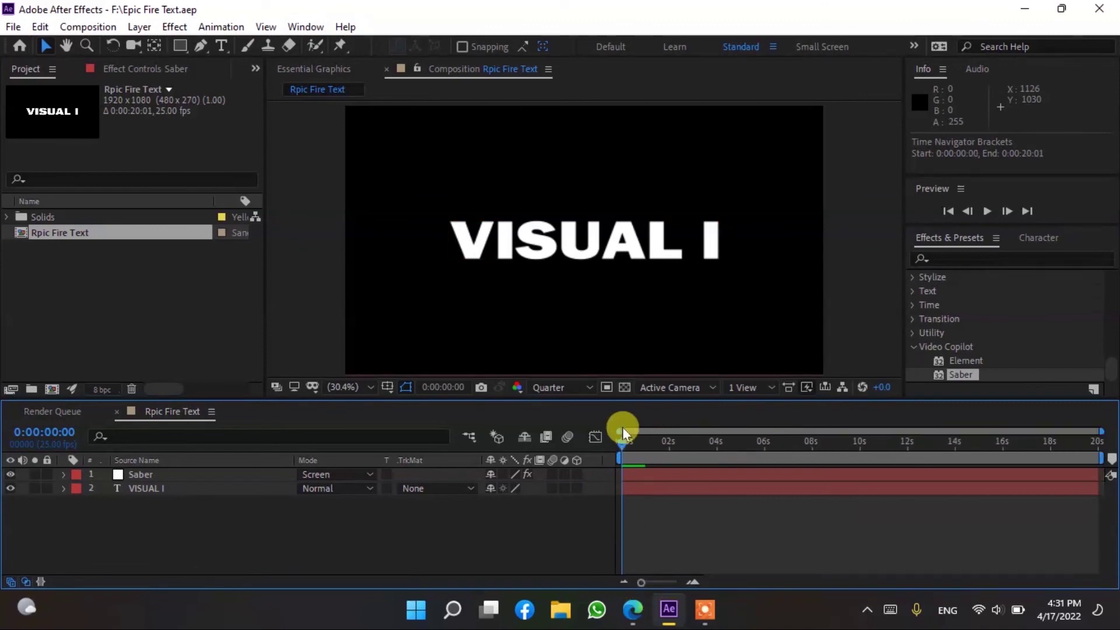
left_click_drag(622, 447, 668, 459)
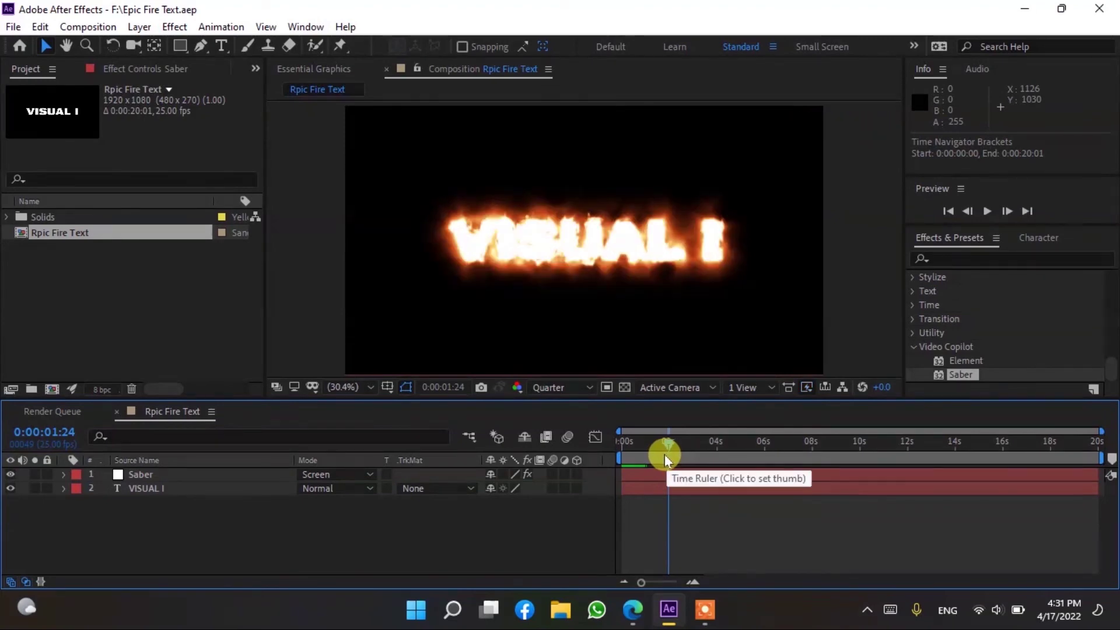
key("Home")
left_click(170, 489)
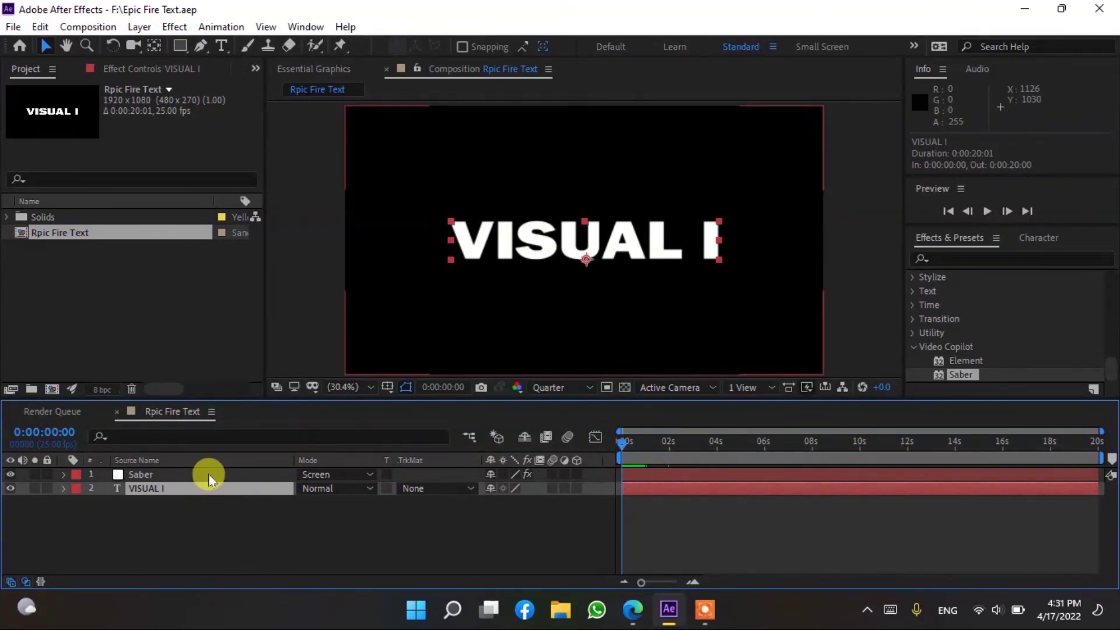
left_click(211, 515)
Step: Show VISUAL I's Opacity and set a 0% keyframe at 0:00:02:21
left_click(159, 490)
left_click(226, 526)
left_click(183, 492)
key("t")
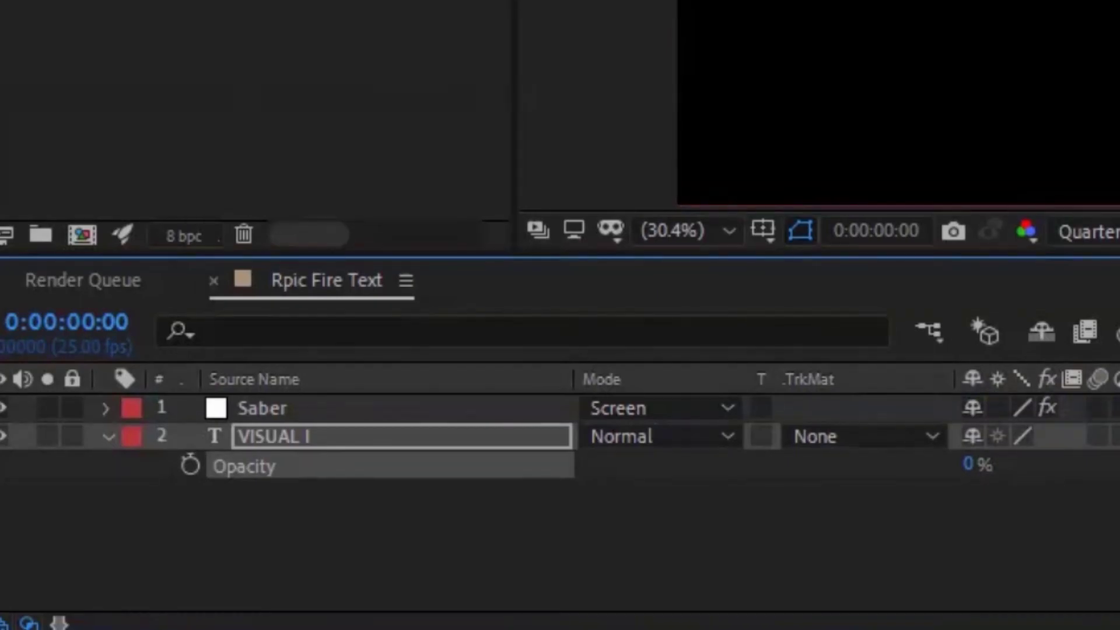
left_click(646, 443)
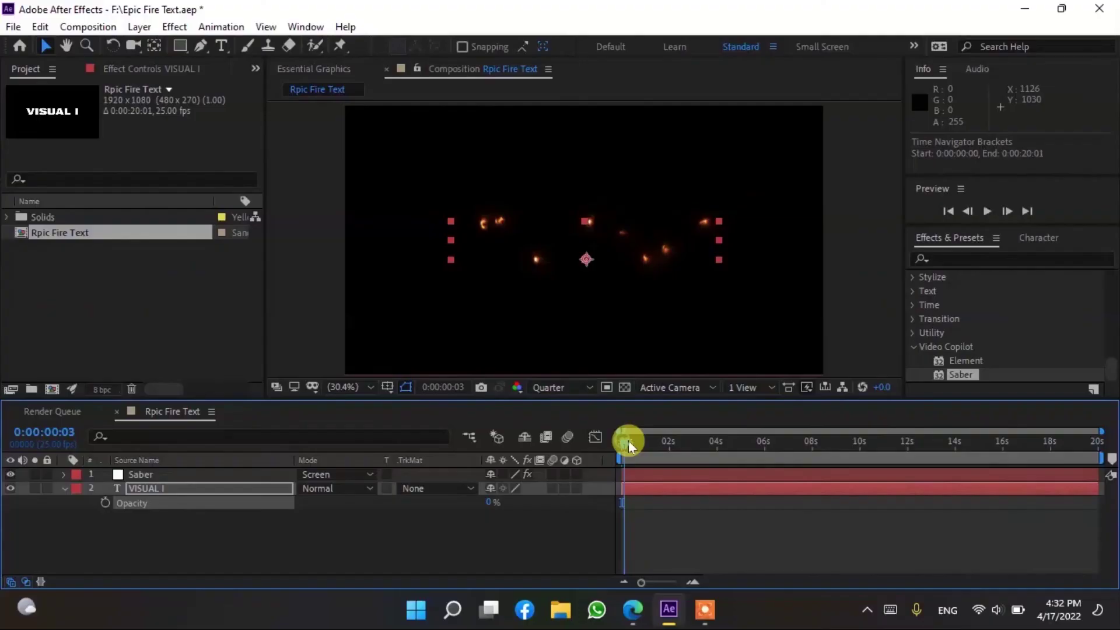
left_click_drag(647, 445, 681, 446)
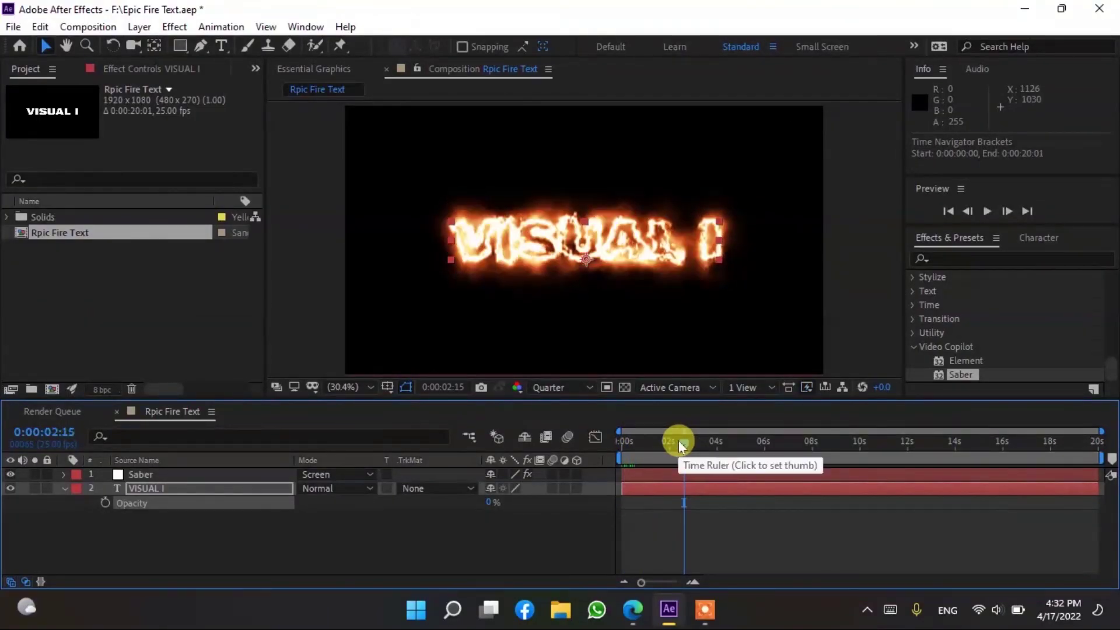
left_click_drag(680, 447, 688, 445)
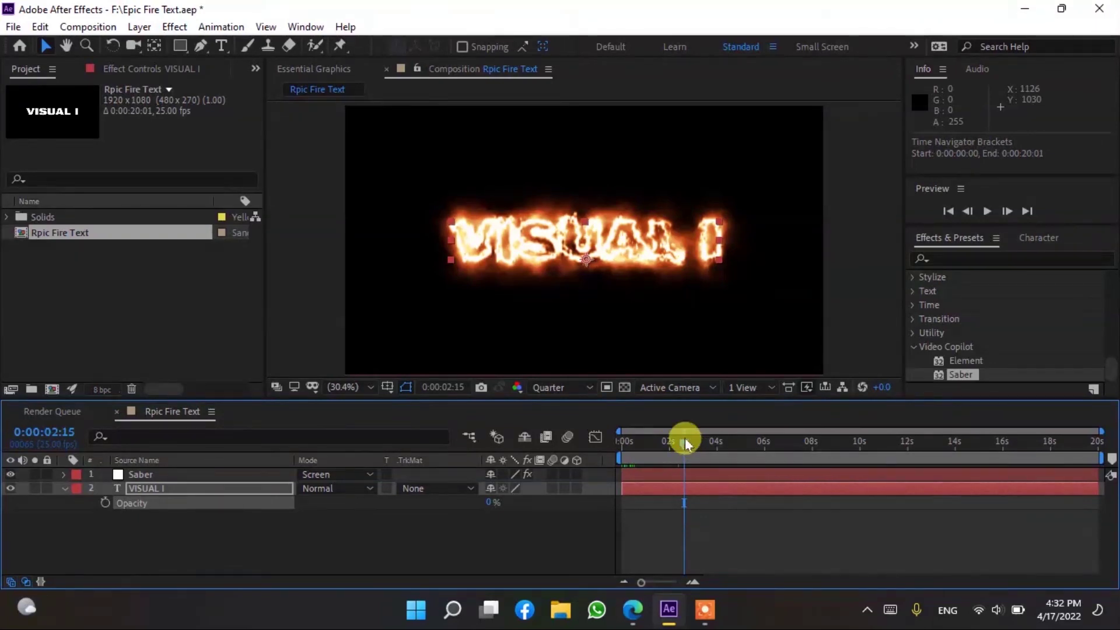
left_click_drag(687, 444, 690, 445)
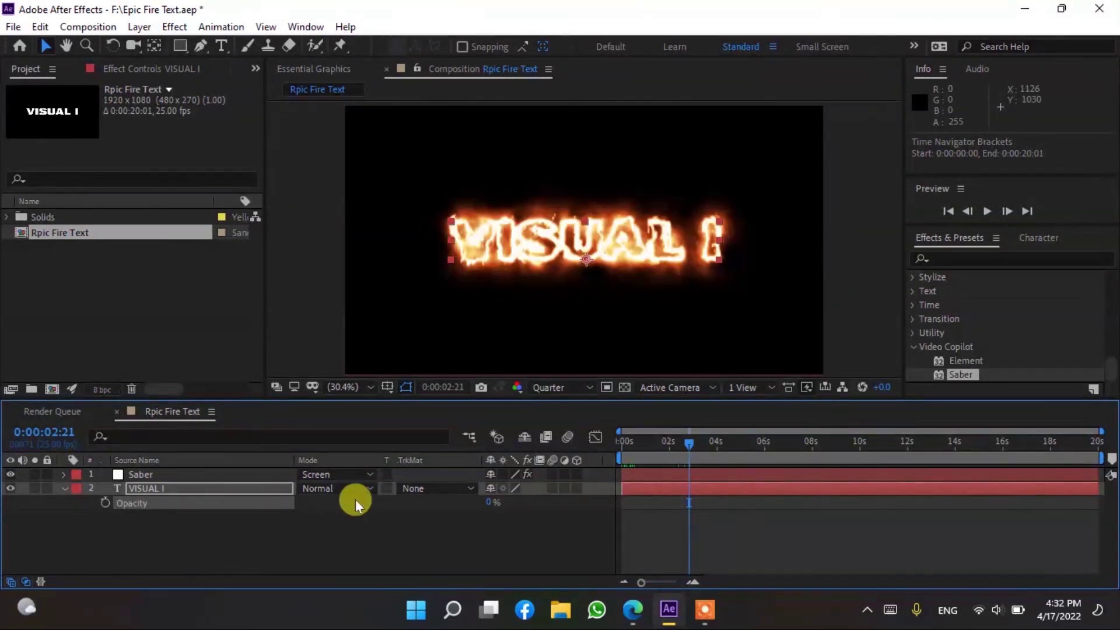
left_click(105, 503)
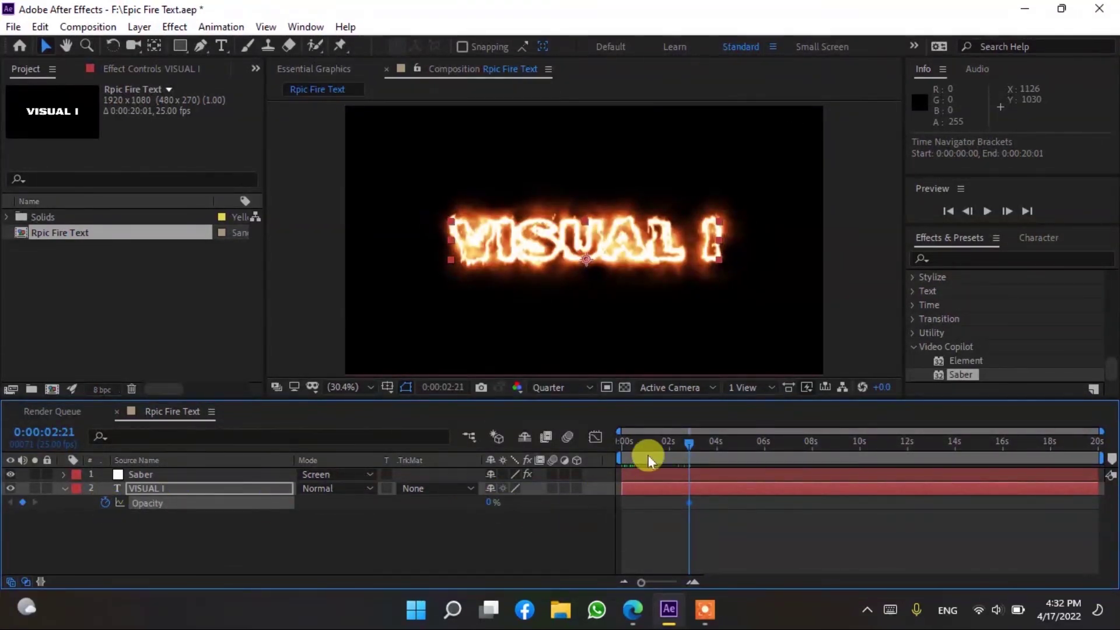
Step: At about 0:00:03:02, raise Opacity toward 100%, then return to the composition start
left_click_drag(710, 441, 696, 443)
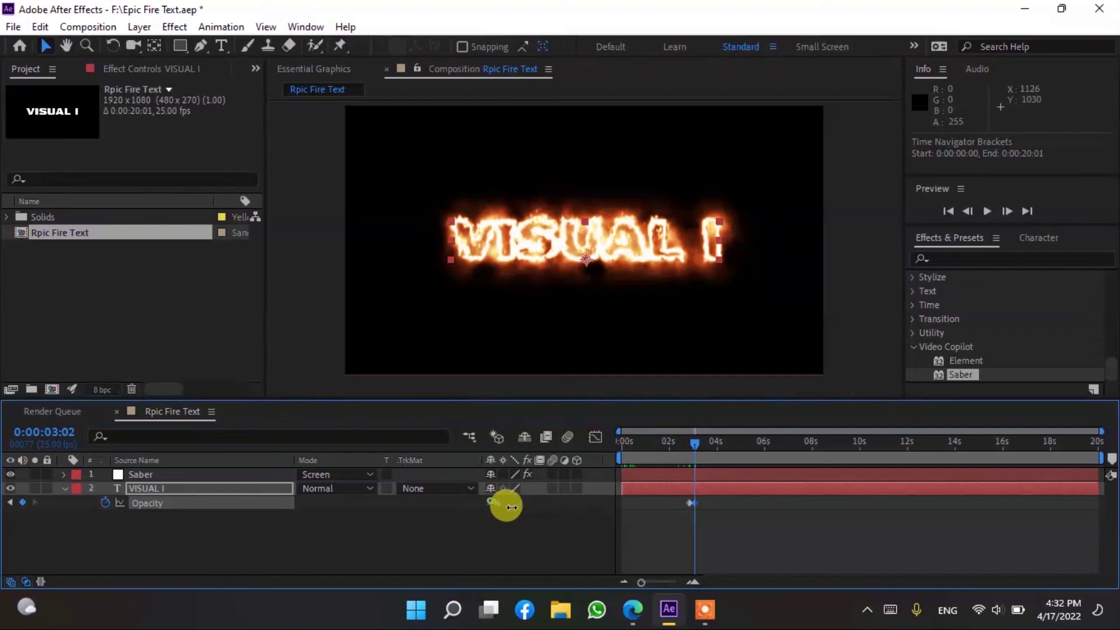
left_click_drag(492, 506, 837, 509)
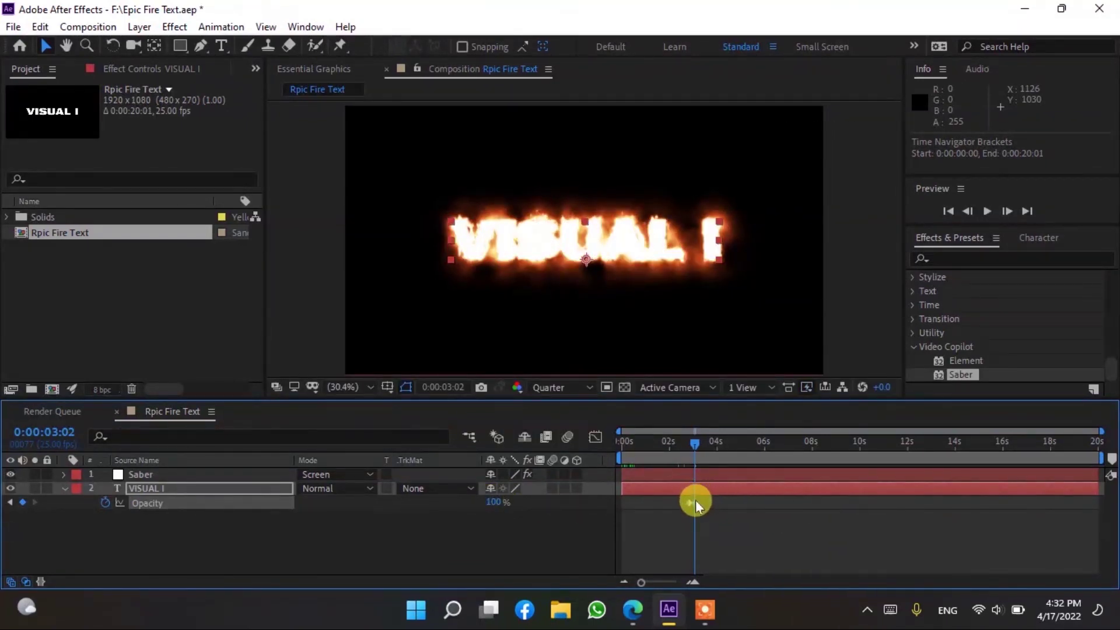
mouse_move(695, 504)
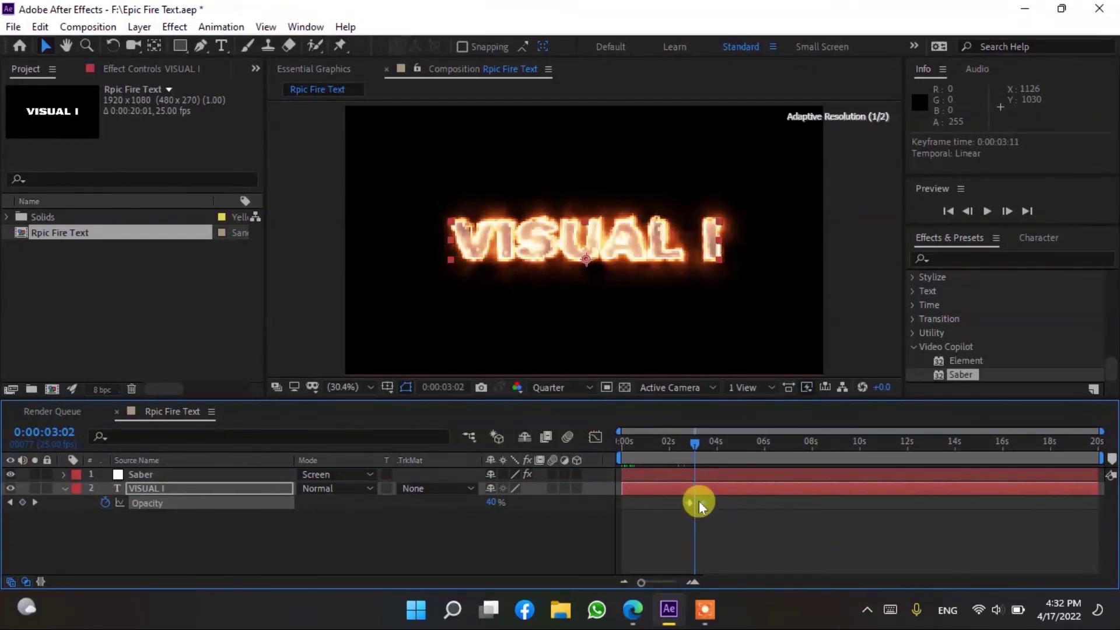
left_click(519, 547)
key("Home")
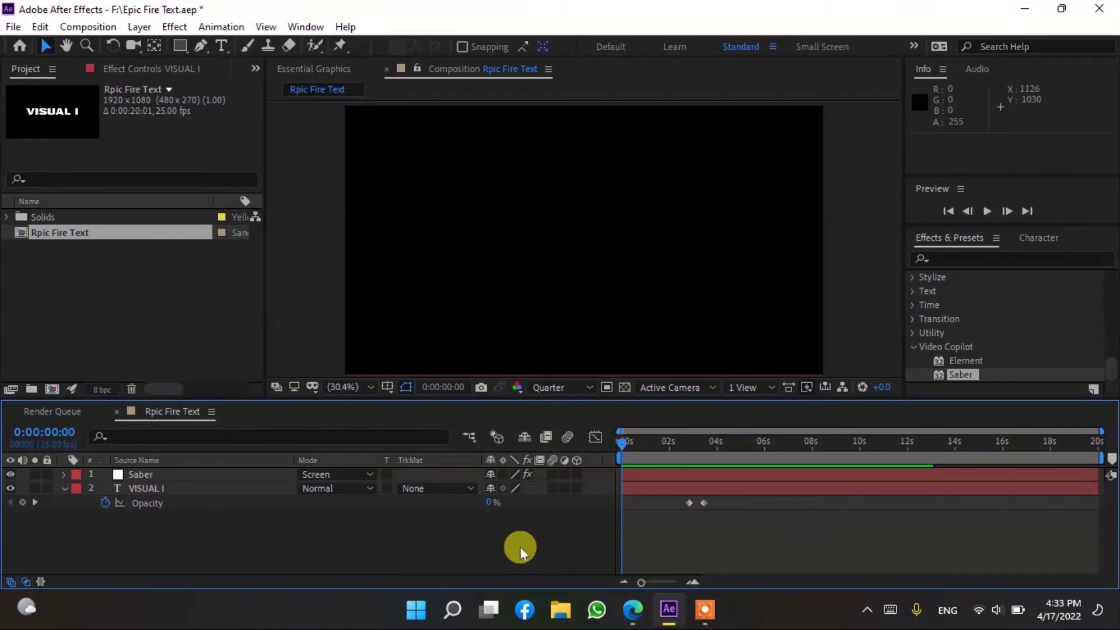
Step: Preview the VISUAL I fade-in, then collapse the layer's Opacity properties
key("space")
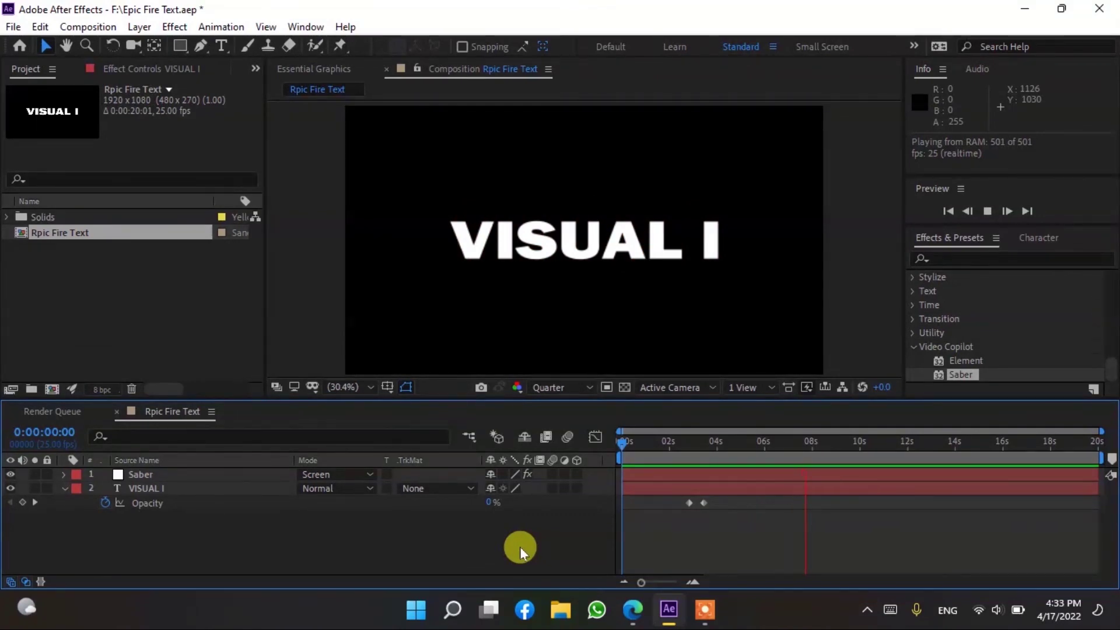
left_click_drag(792, 451, 548, 475)
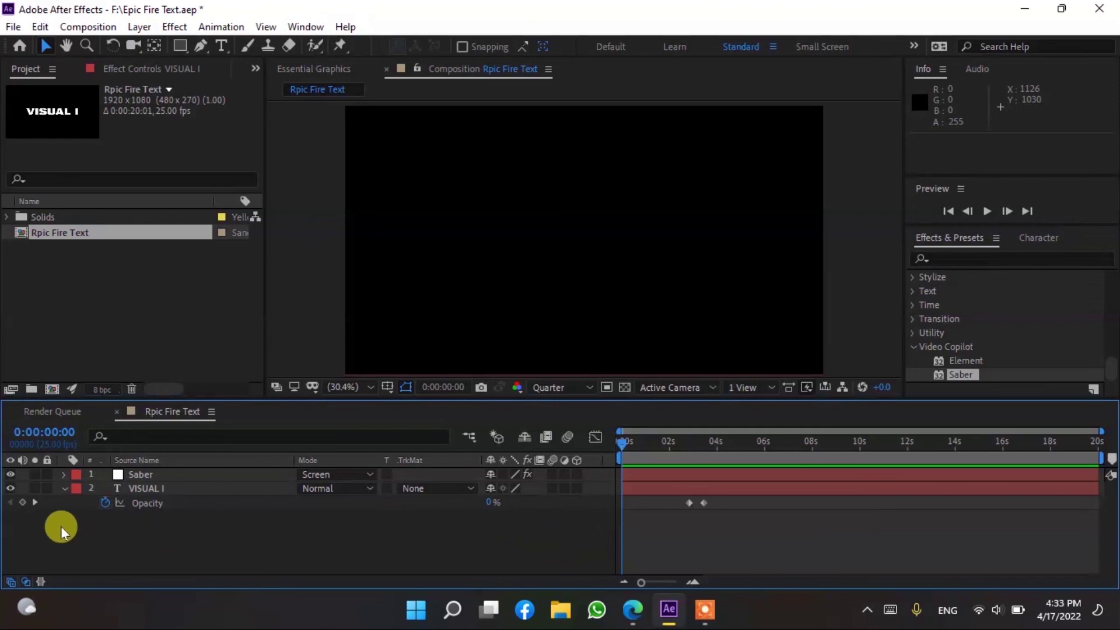
left_click(63, 488)
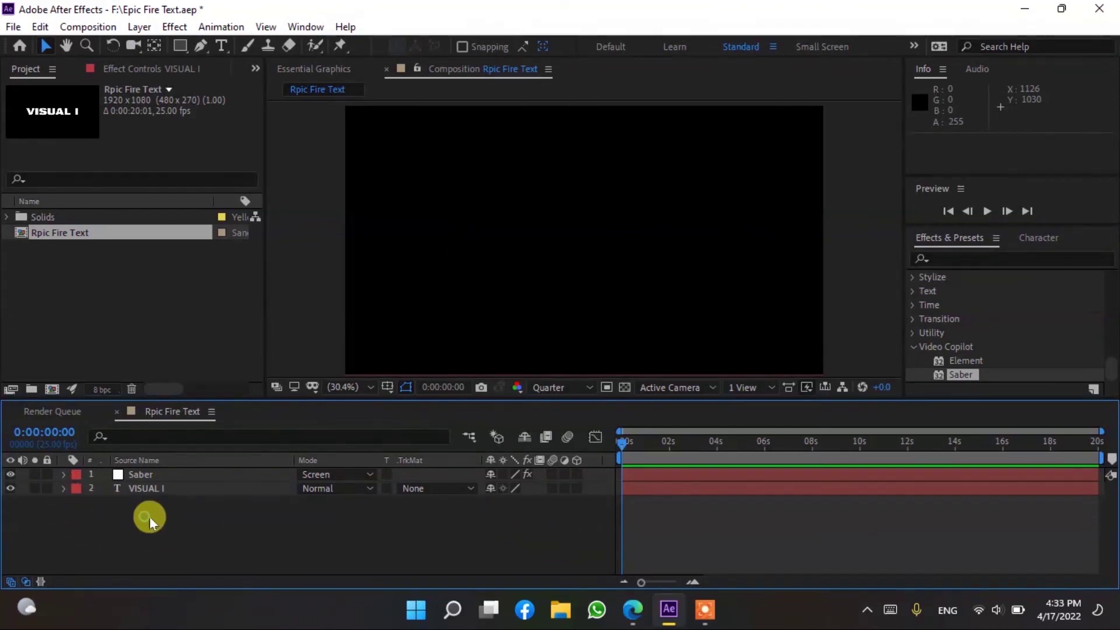
left_click(134, 324)
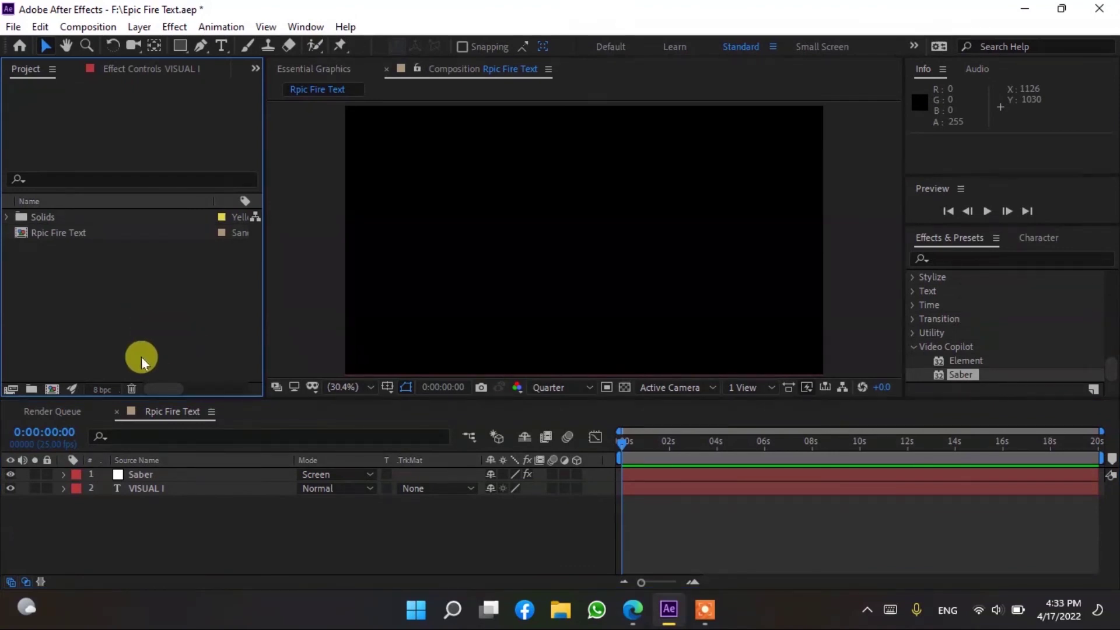
Step: Import the fire-particles overlay mp4 from the ViSUAL i folder on drive F:
right_click(247, 548)
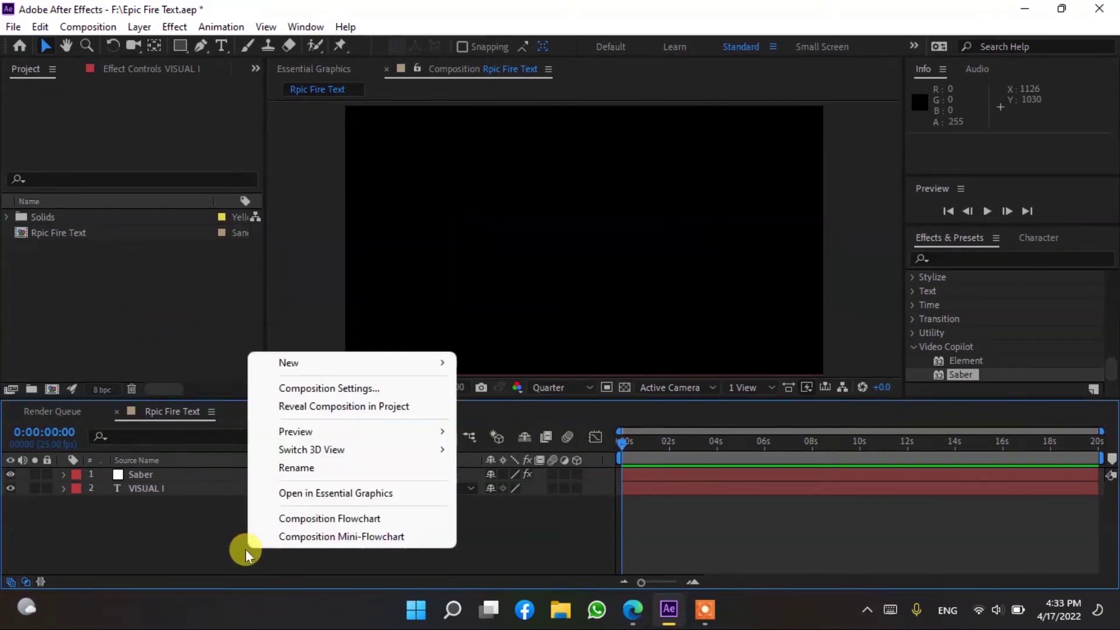
left_click(71, 307)
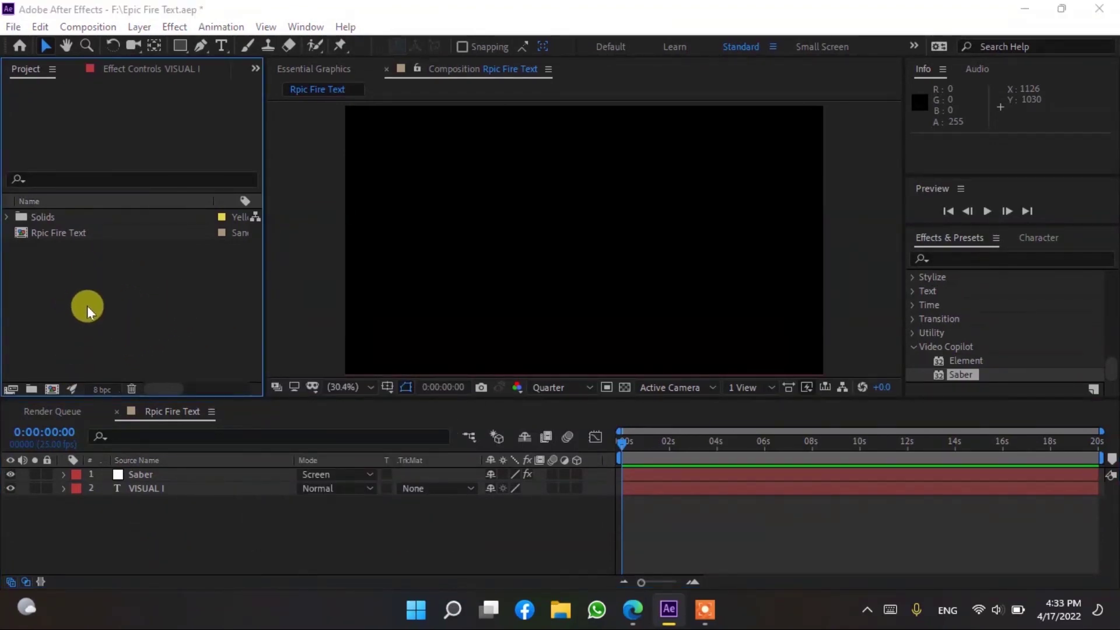
double_click(111, 356)
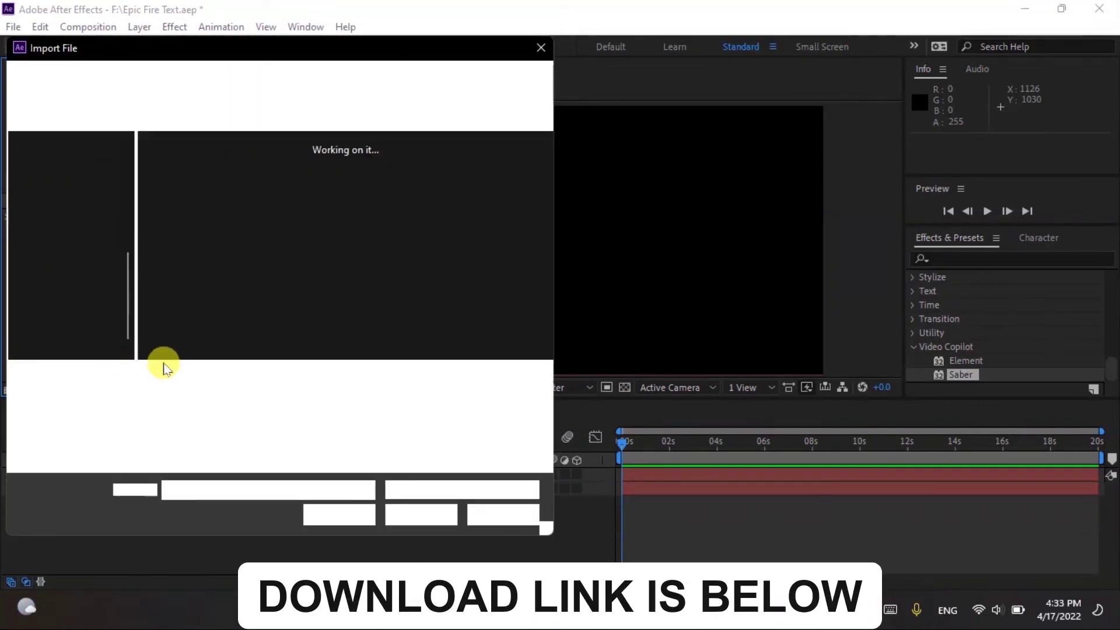
left_click(87, 329)
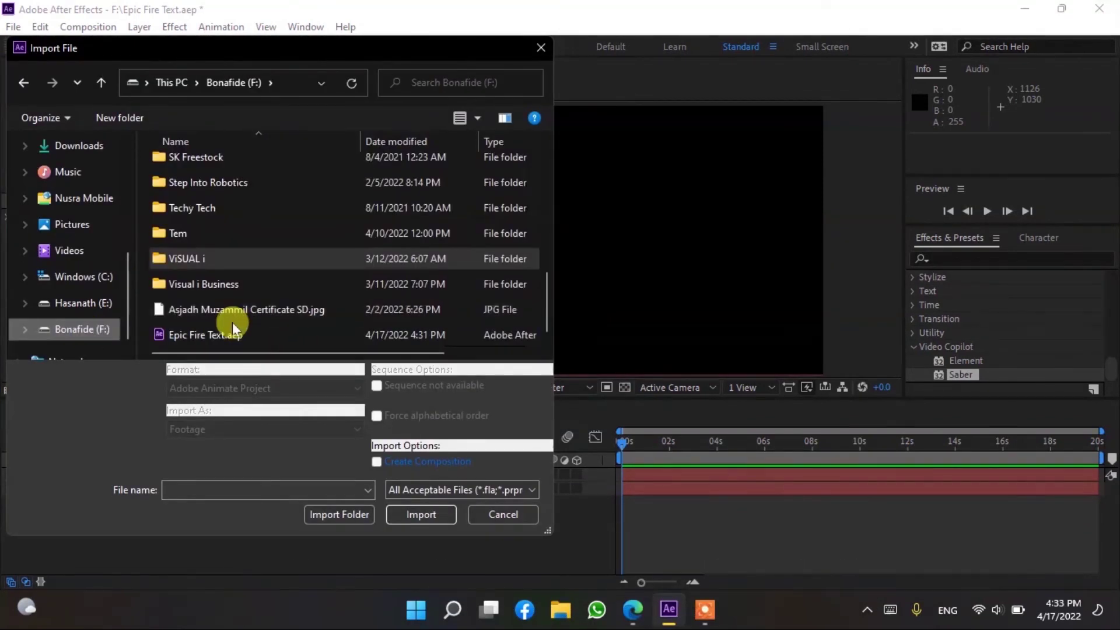
left_click(224, 261)
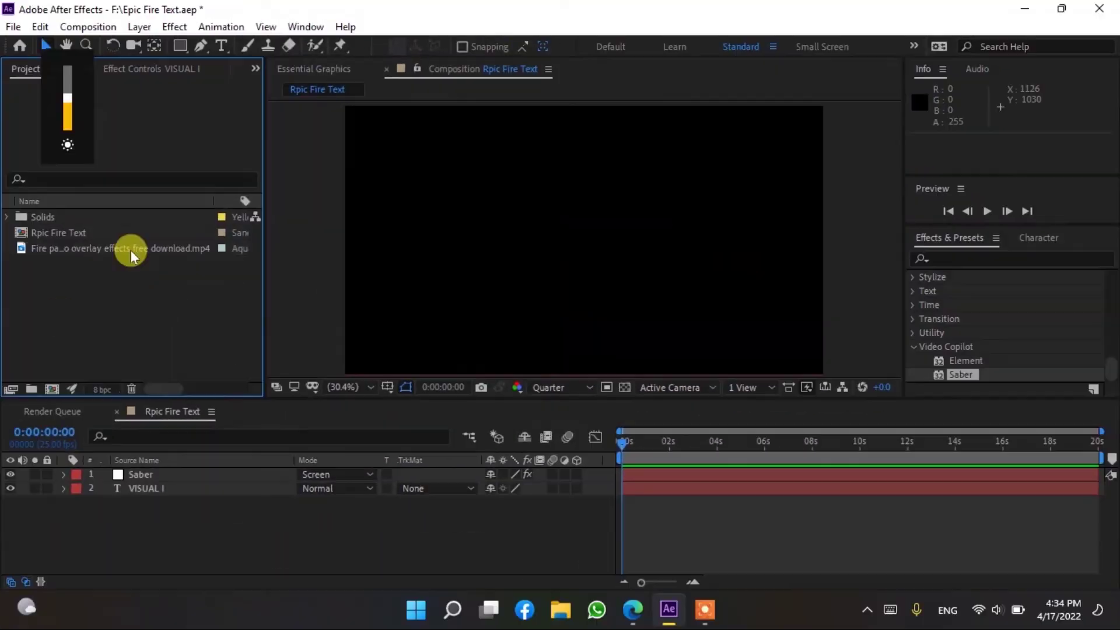
left_click(131, 250)
left_click(140, 291)
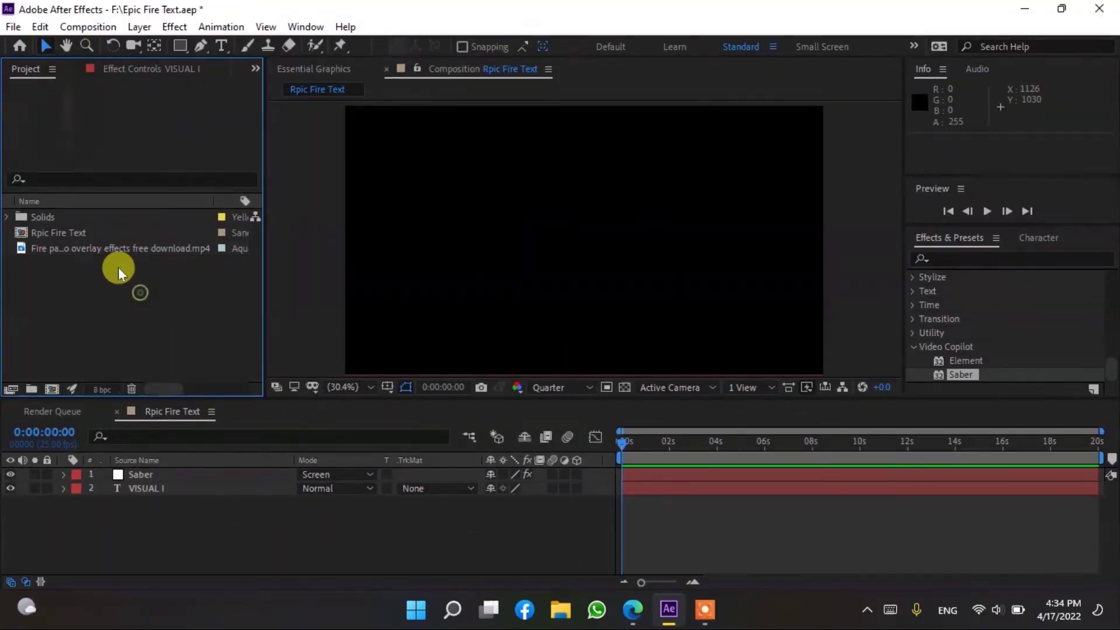
left_click(108, 250)
Step: Add the fire-particles video as a layer beneath VISUAL I in the timeline
left_click_drag(106, 248, 161, 528)
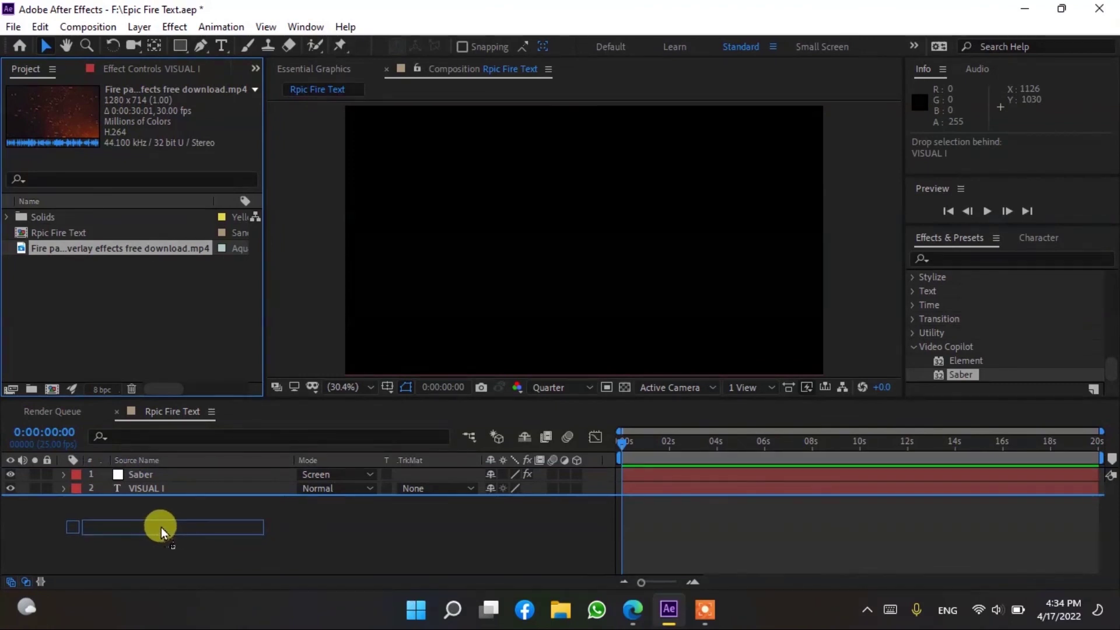
left_click_drag(161, 527, 170, 507)
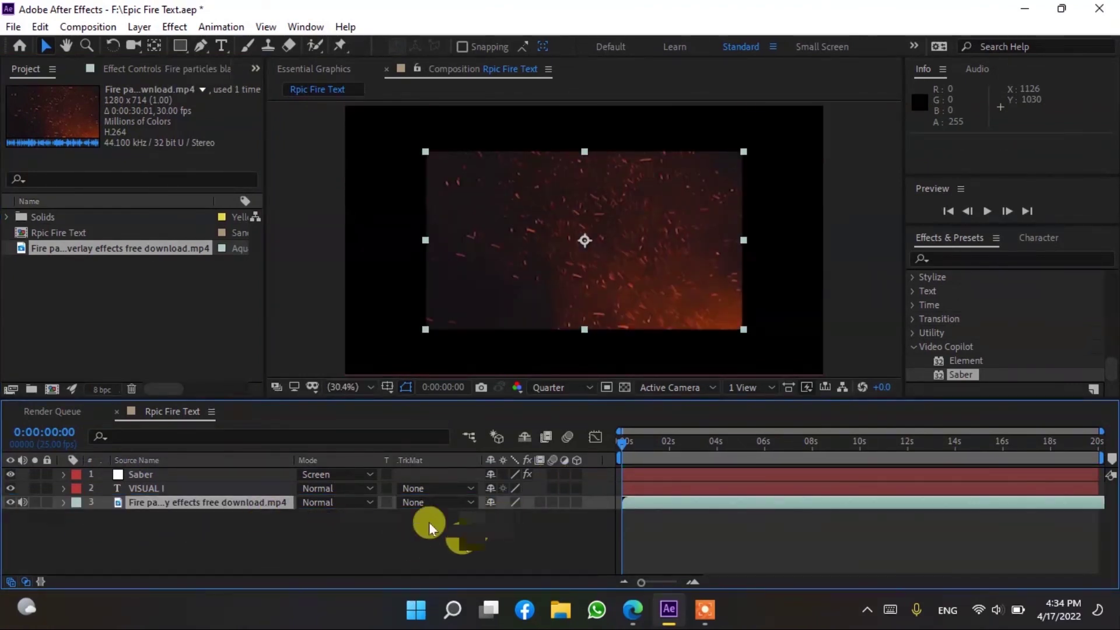
left_click(138, 512)
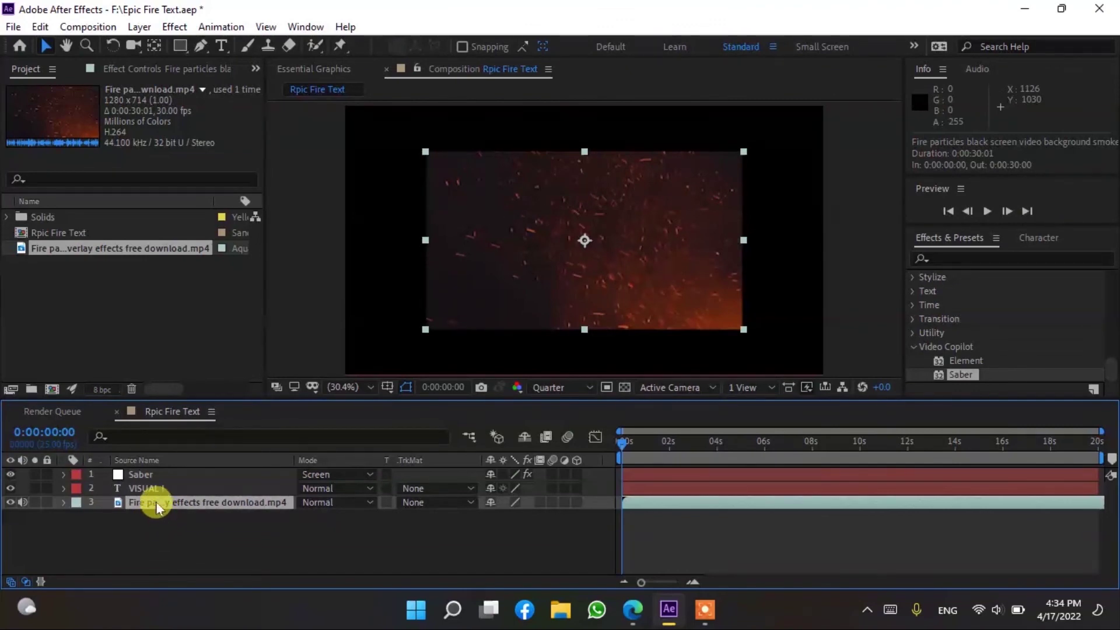
left_click(191, 530)
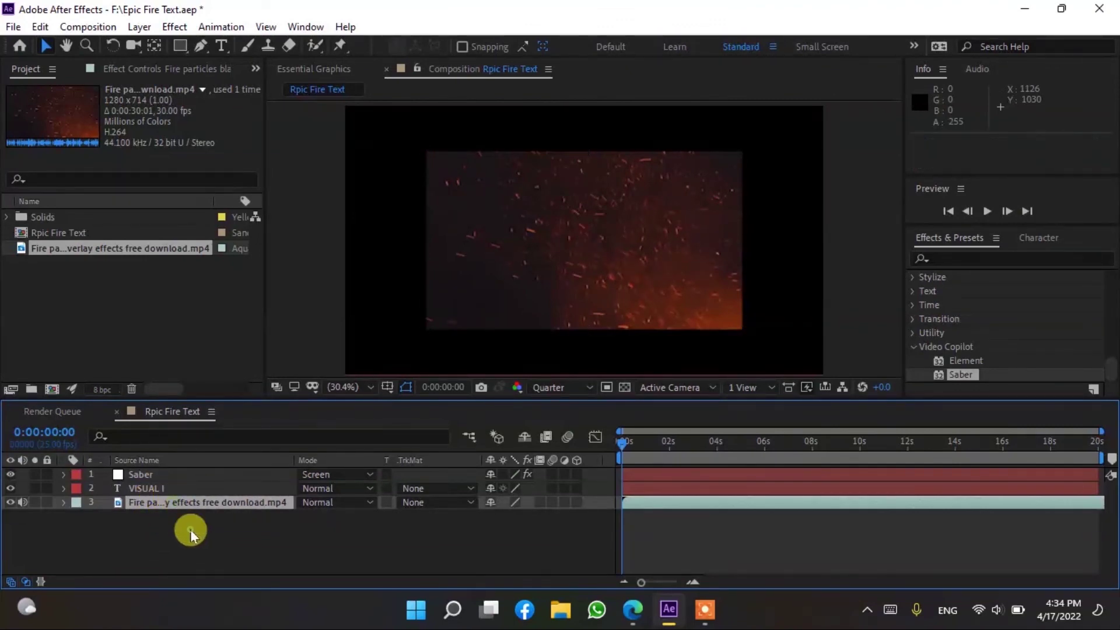
Step: Scale the fire-particles layer to 168% so it fills the frame
left_click(185, 502)
key("s")
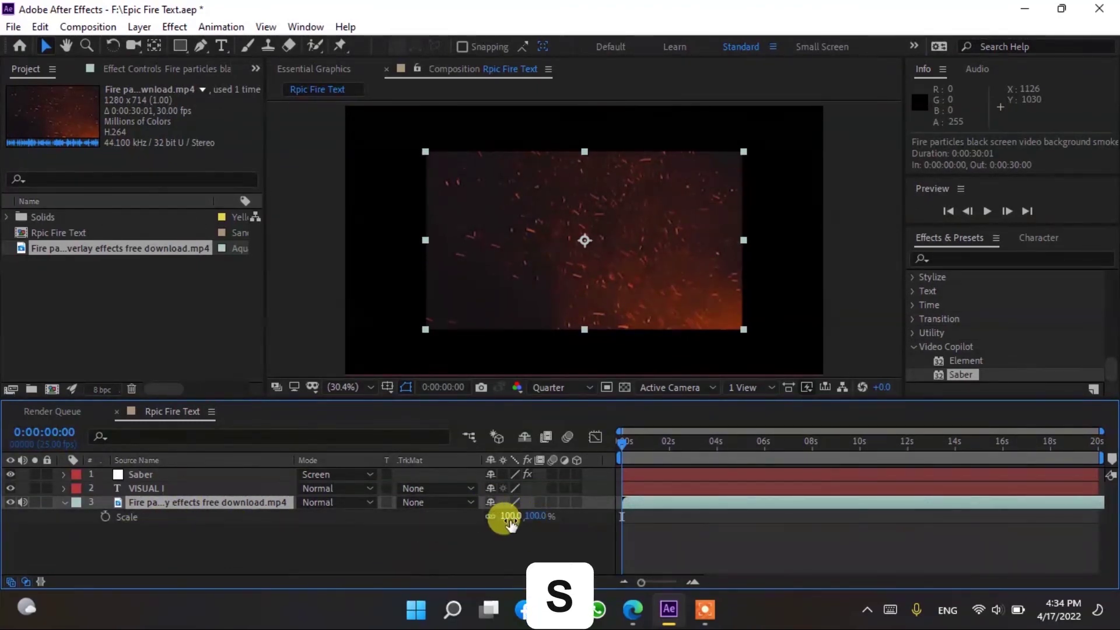
left_click_drag(501, 517, 552, 514)
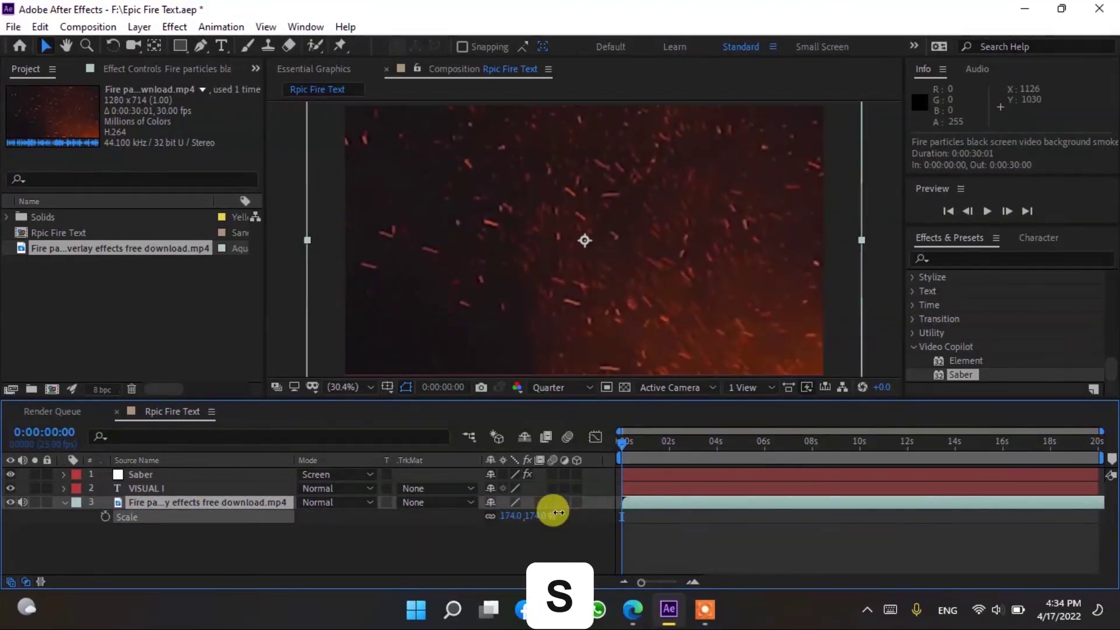
left_click(558, 555)
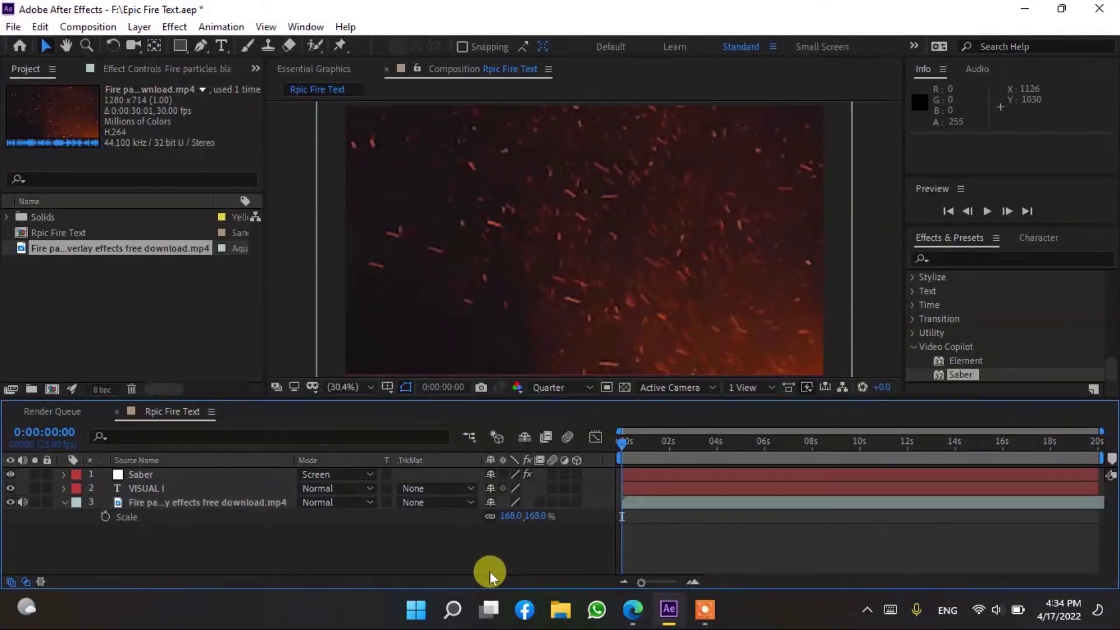
left_click(181, 504)
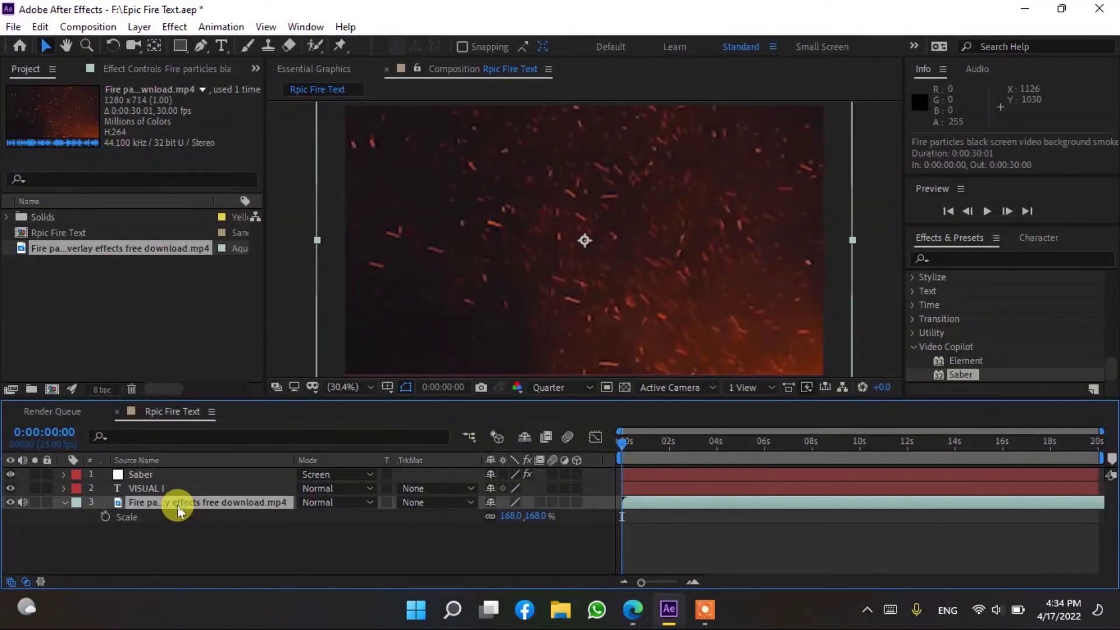
left_click(64, 501)
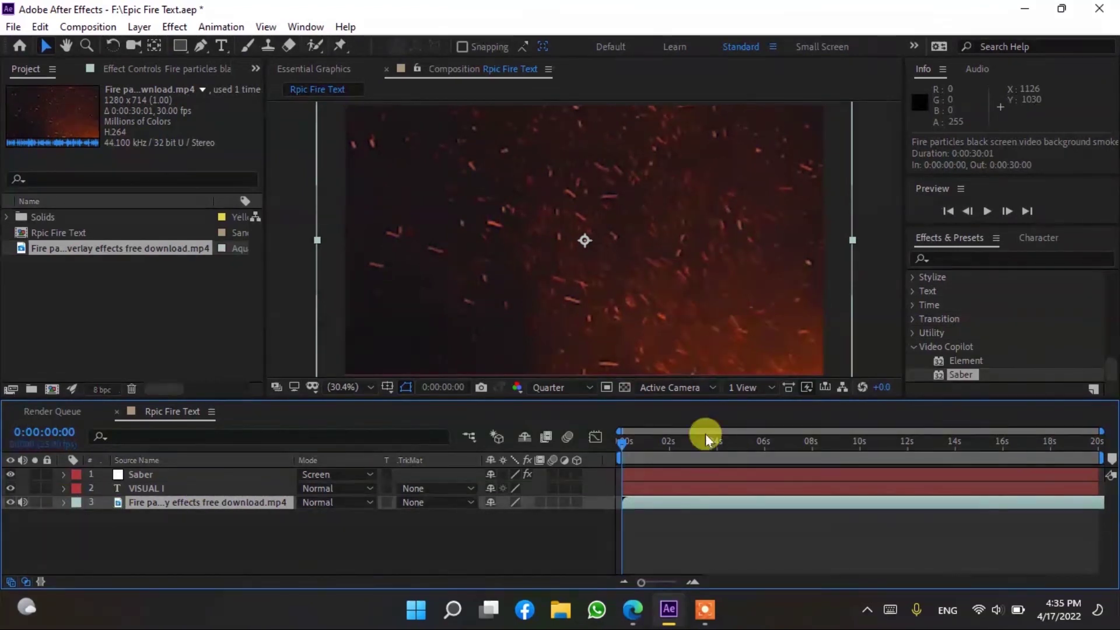
Step: Move the playhead to 0:00:01:21 to see the glowing VISUAL I over the fire
left_click_drag(625, 439, 665, 441)
mouse_move(454, 611)
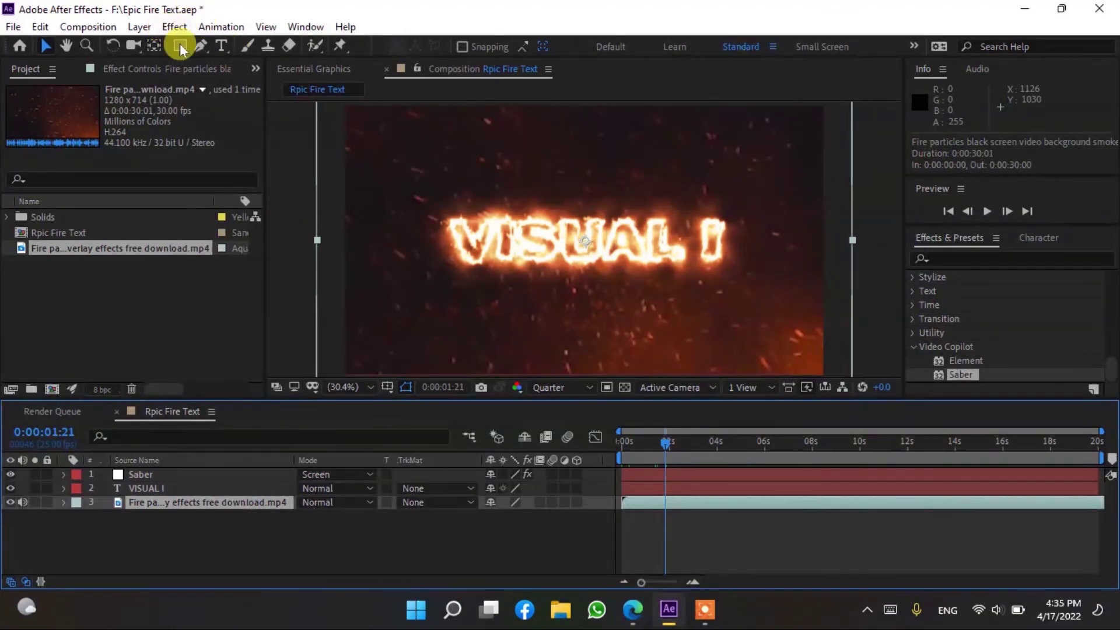
left_click(957, 249)
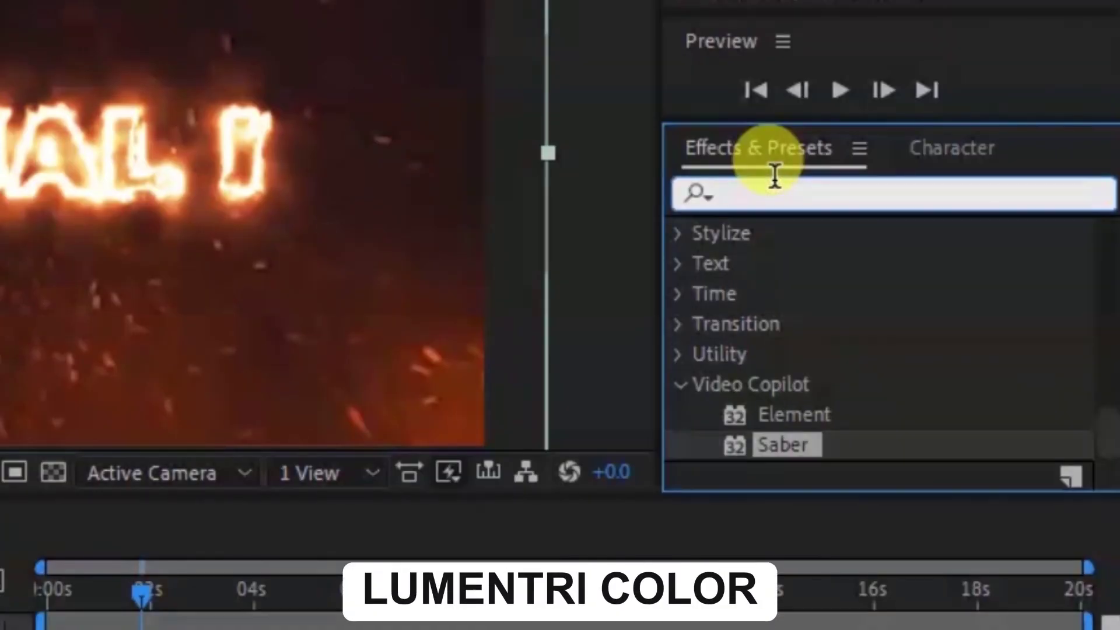
Step: Apply the Lumetri Color effect to the fire-particles layer
type("lumen")
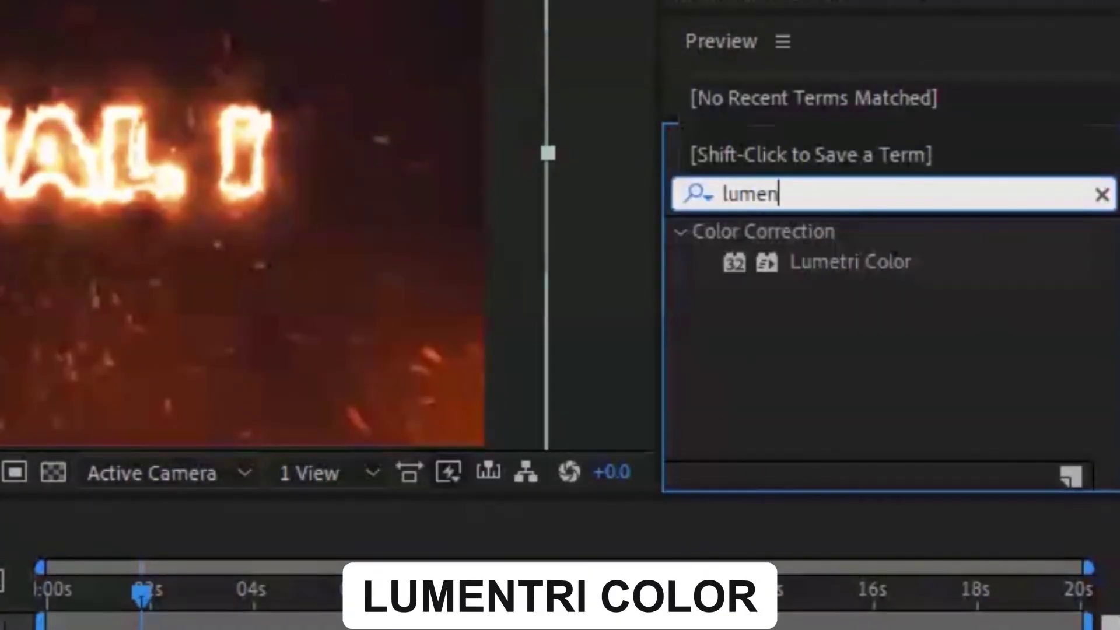
type("t")
key("BackSpace")
key("BackSpace")
left_click_drag(992, 290, 253, 506)
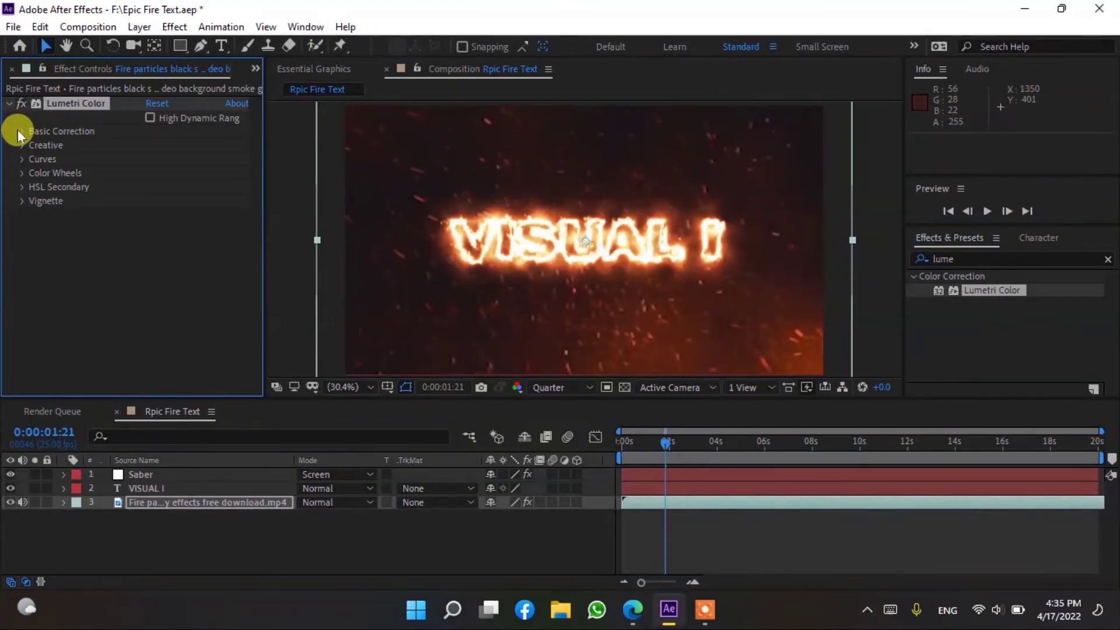
Step: In Basic Correction set Exposure -3.5 and Contrast -7.0, then preview the result
left_click(20, 132)
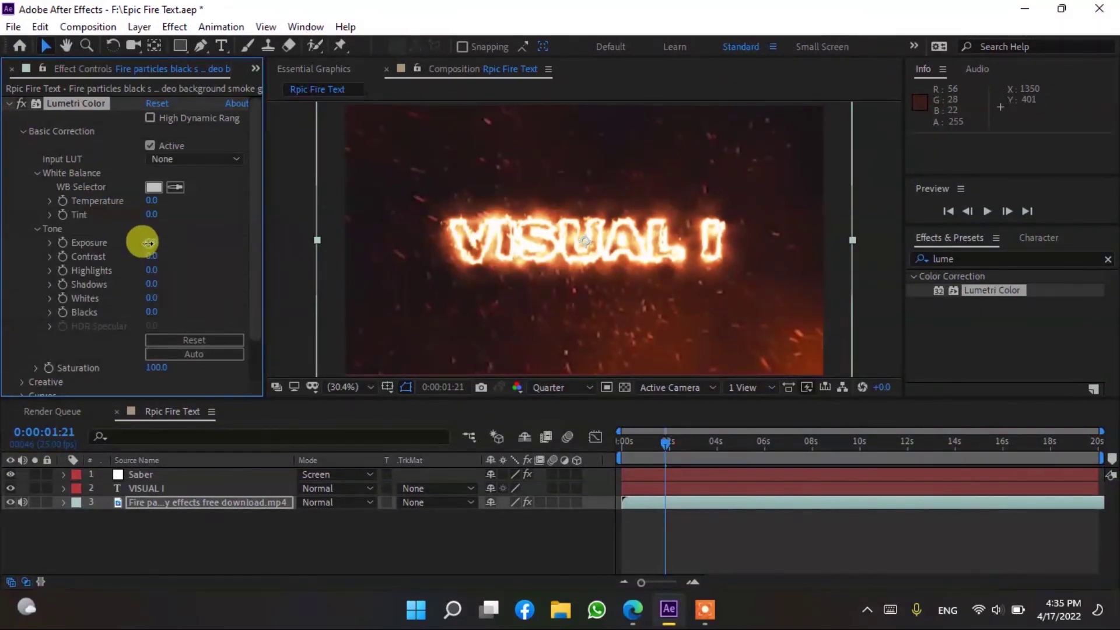
mouse_move(152, 252)
left_mouse_down()
mouse_move(139, 244)
mouse_move(150, 263)
left_mouse_up()
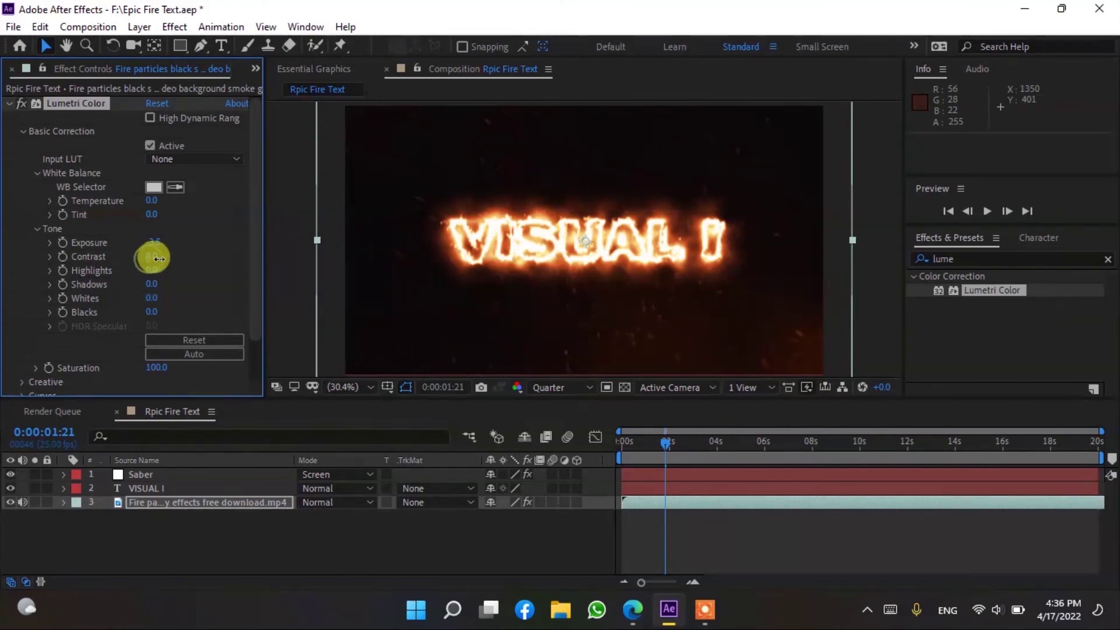
mouse_move(150, 263)
left_mouse_down()
mouse_move(161, 259)
mouse_move(141, 278)
left_mouse_up()
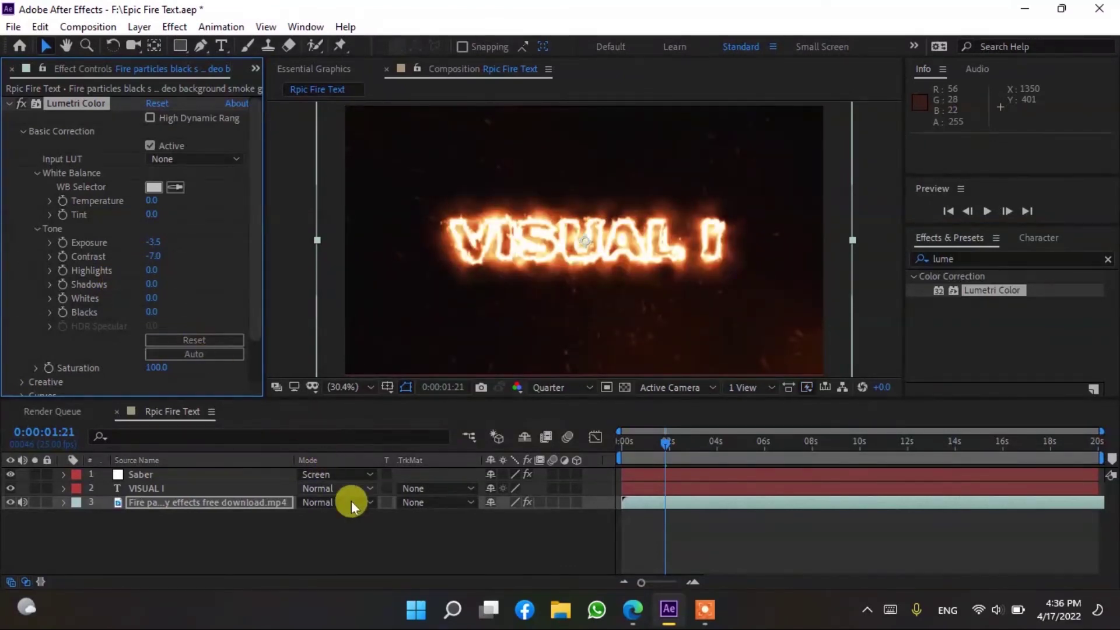
left_click(421, 581)
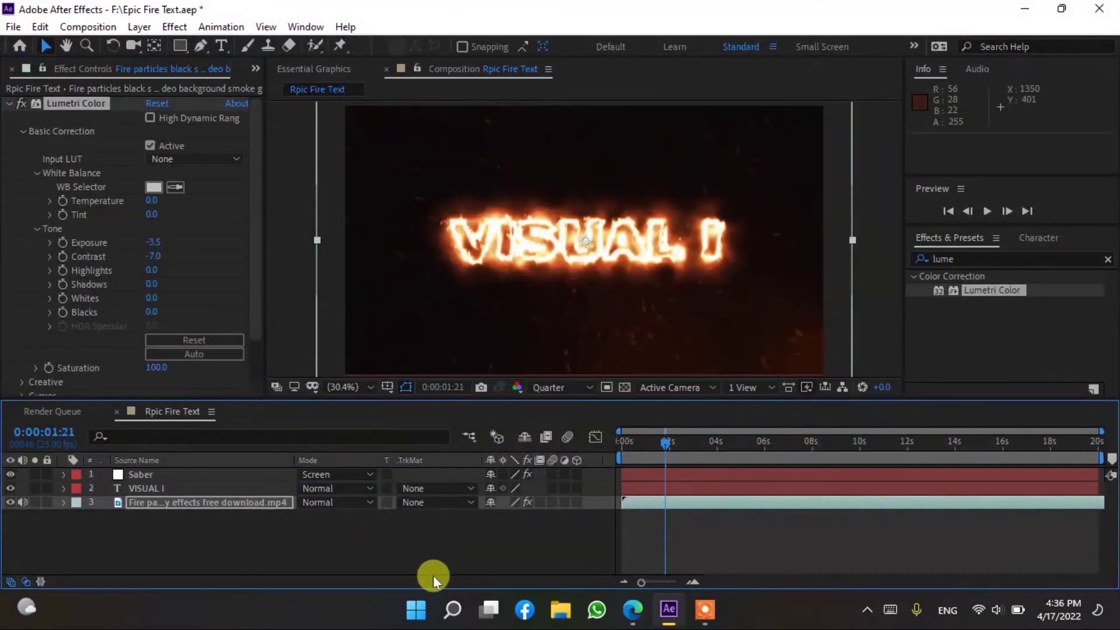
key("space")
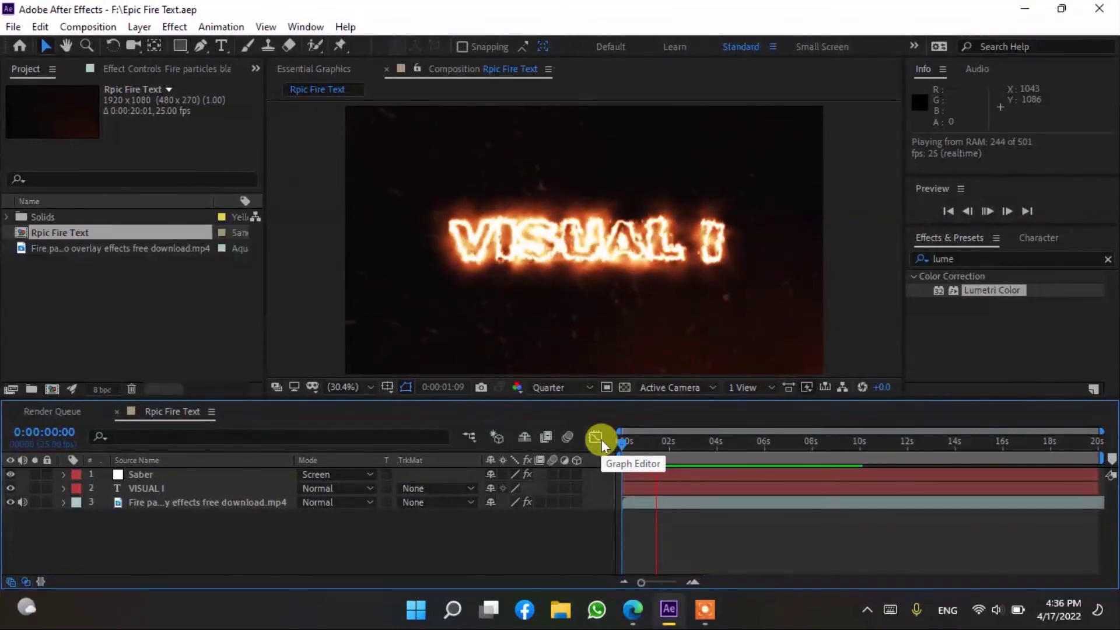